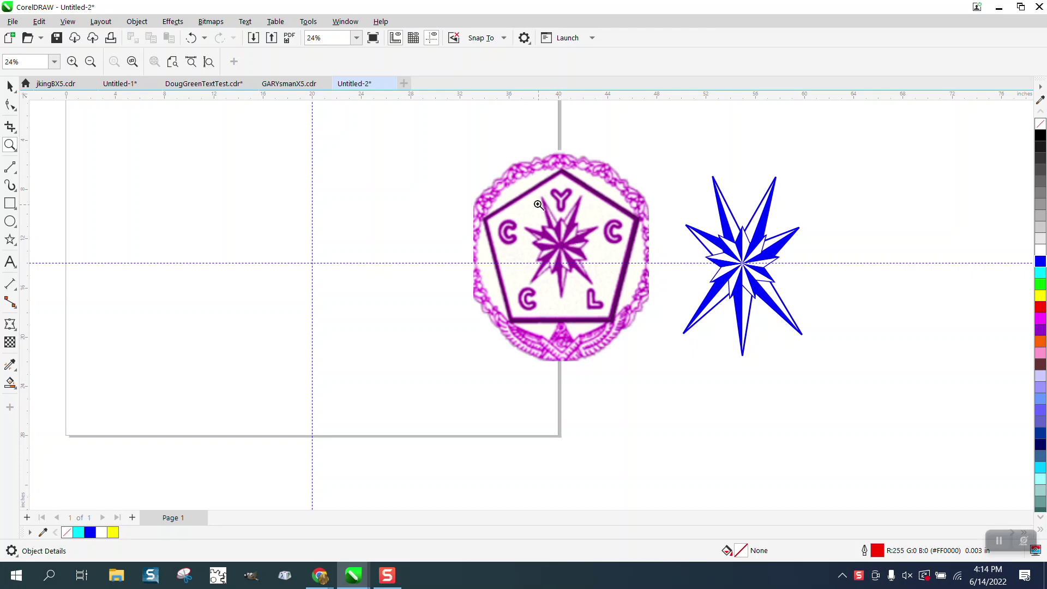
Draw a 10-point star about 13.85 by 14.57 in beside the emblem and centre it on the page.
{"action": "left_click", "coordinate": [570, 247]}
{"action": "scroll", "coordinate": [613, 295], "scroll_direction": "down", "scroll_amount": 2}
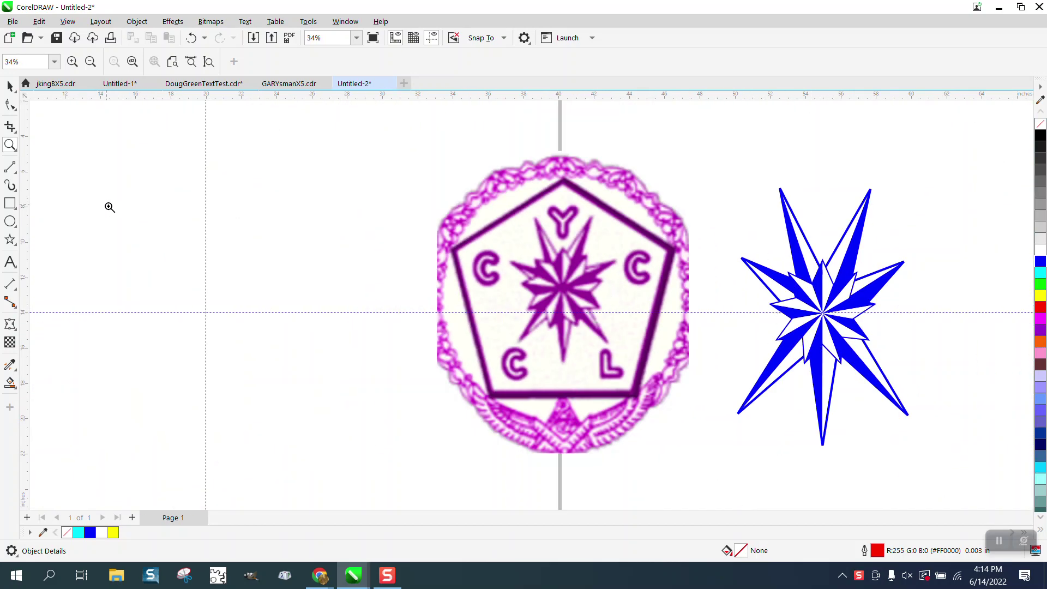
{"action": "left_click", "coordinate": [17, 248]}
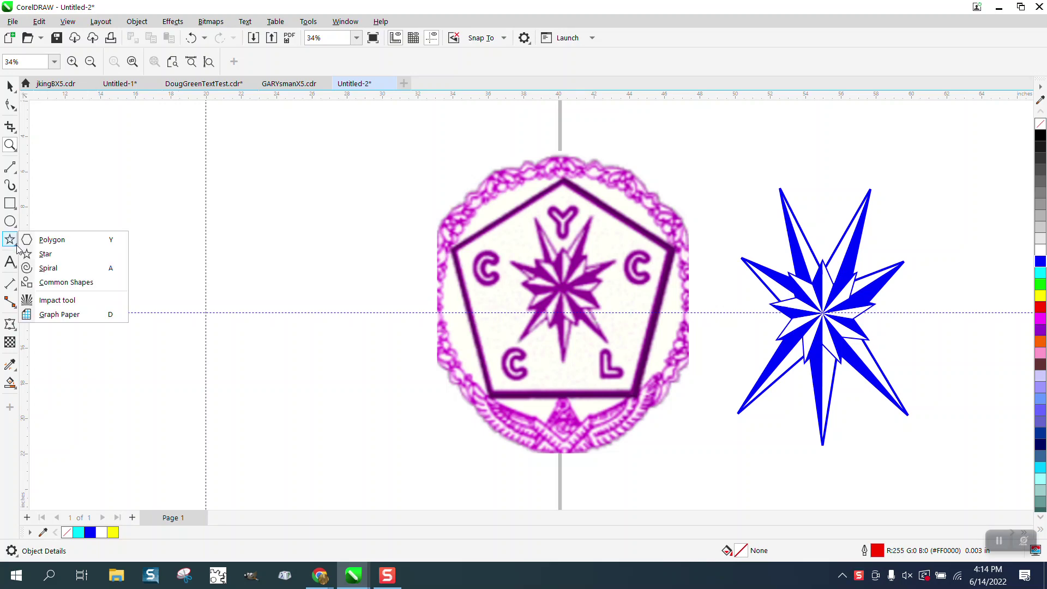
{"action": "left_click", "coordinate": [45, 254]}
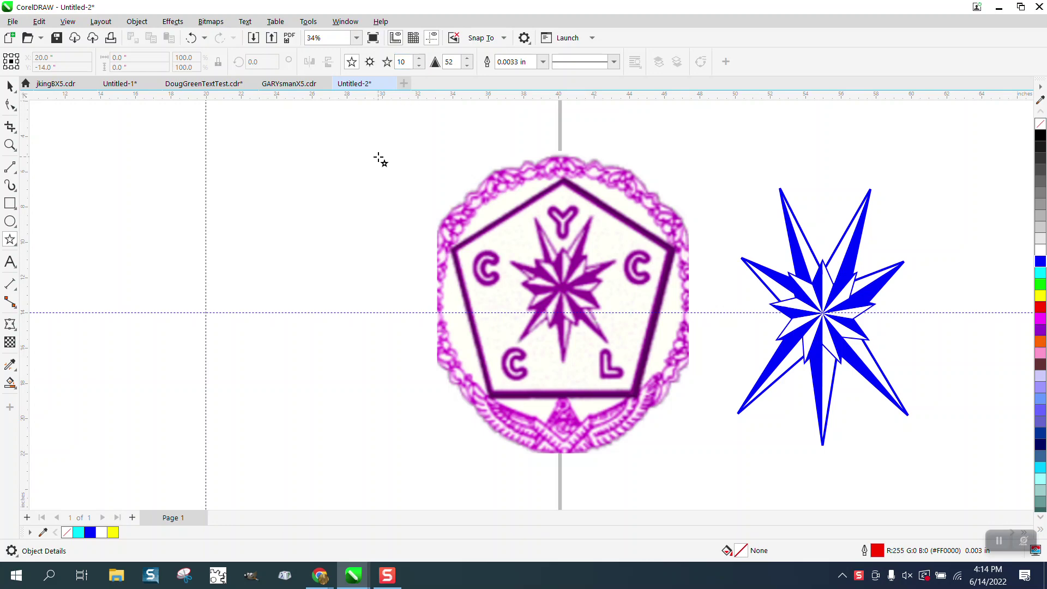
{"action": "left_click_drag", "start_coordinate": [376, 158], "coordinate": [158, 416]}
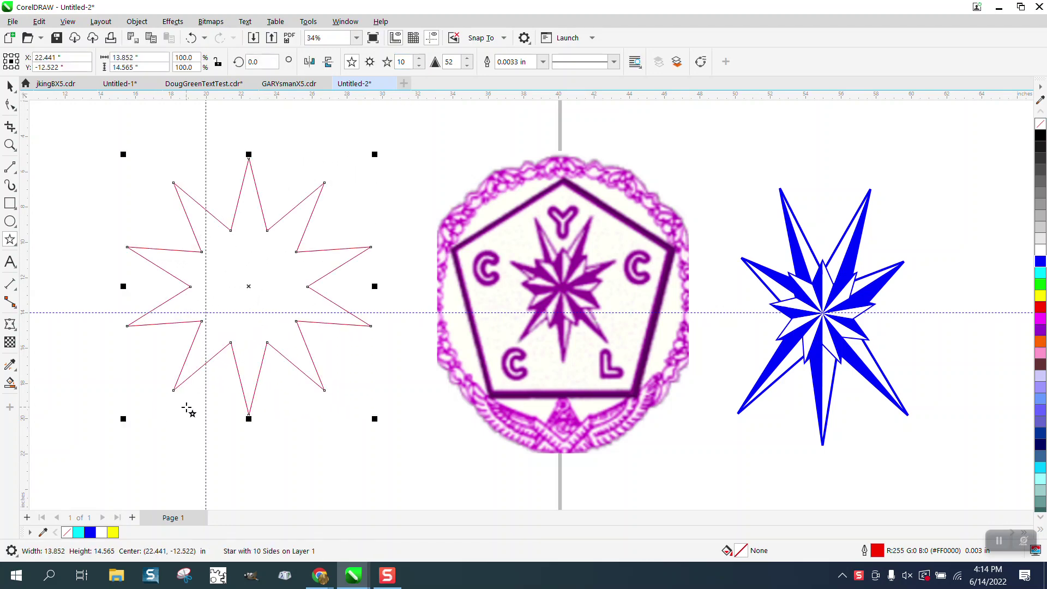
{"action": "key", "text": "p"}
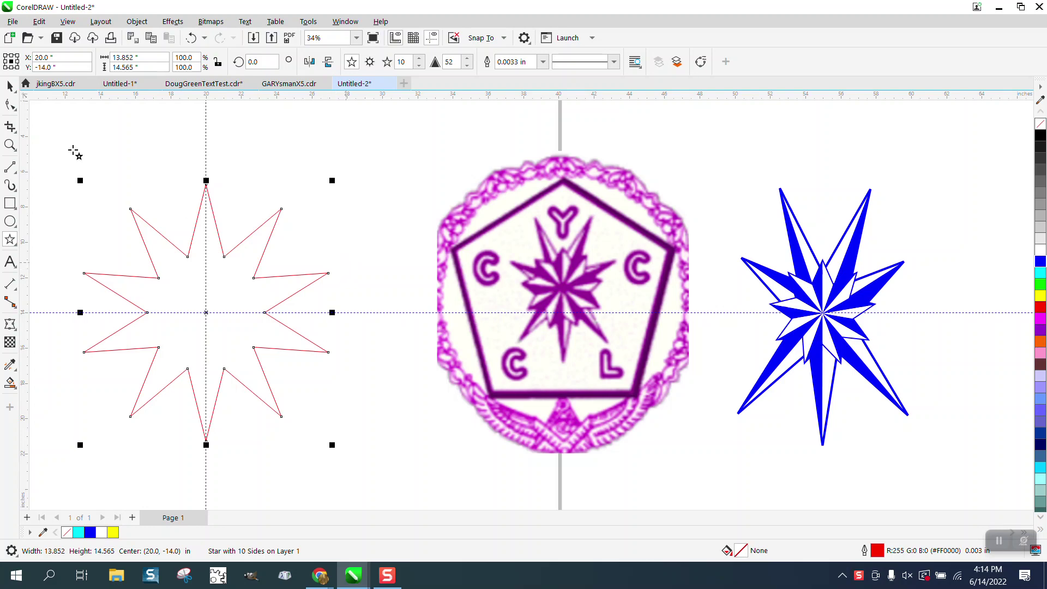
Reduce the star's number of points to 9.
{"action": "left_click", "coordinate": [10, 86]}
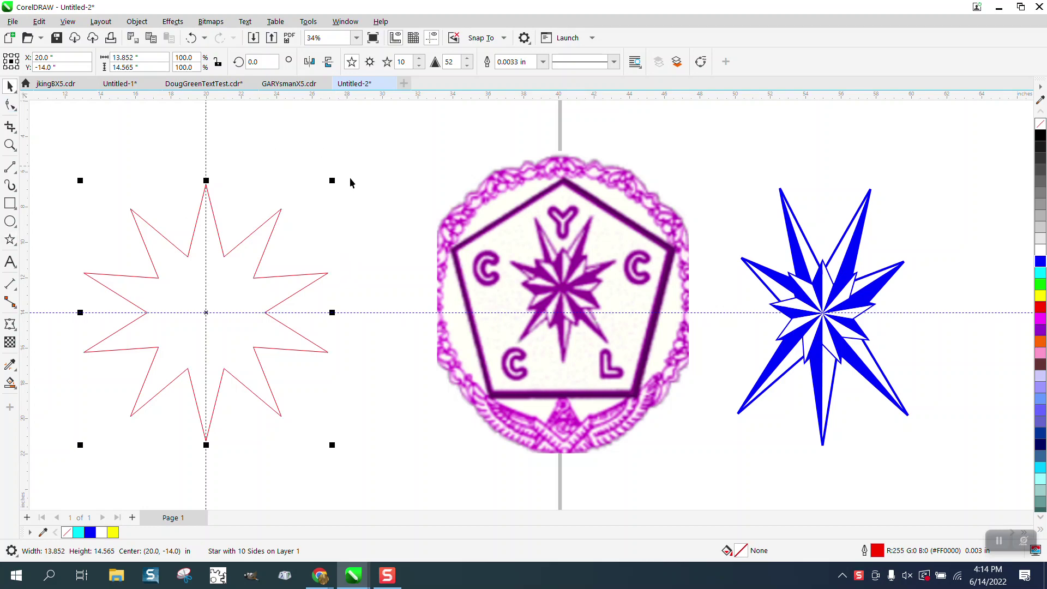
{"action": "left_click", "coordinate": [419, 65]}
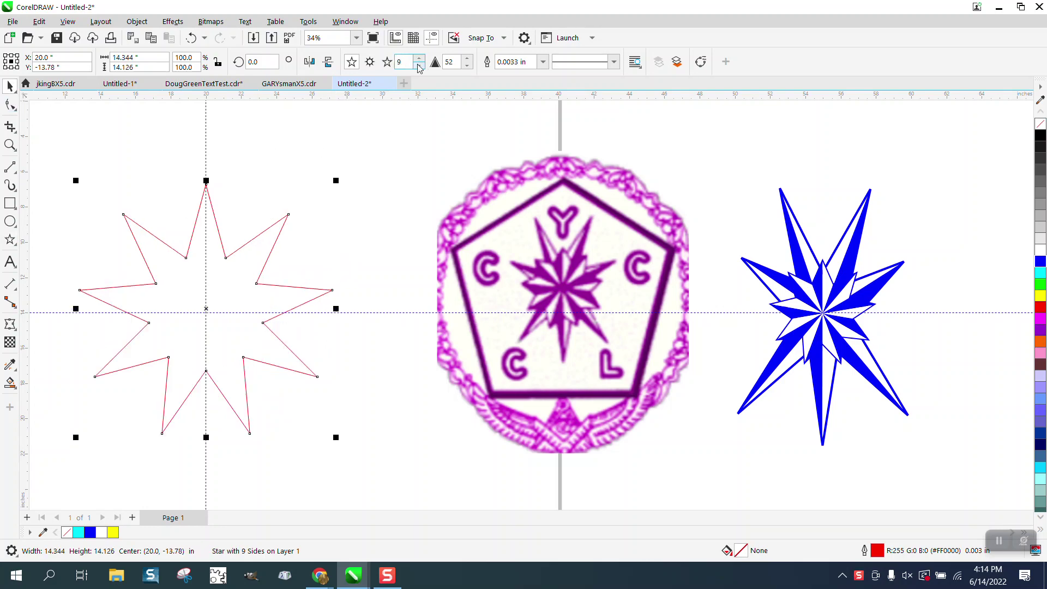
{"action": "left_click", "coordinate": [10, 144]}
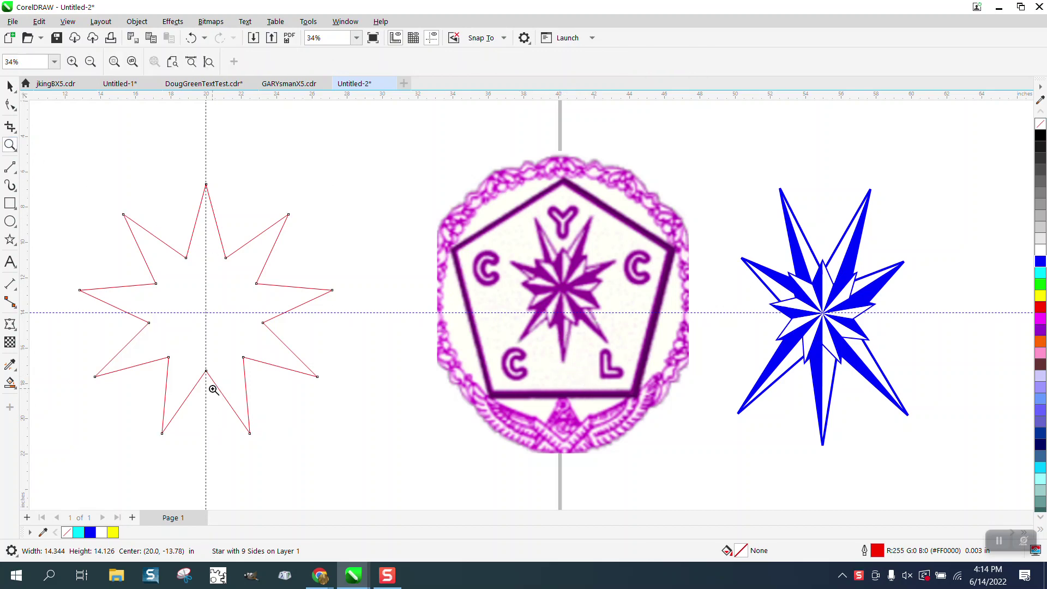
{"action": "left_click", "coordinate": [10, 86]}
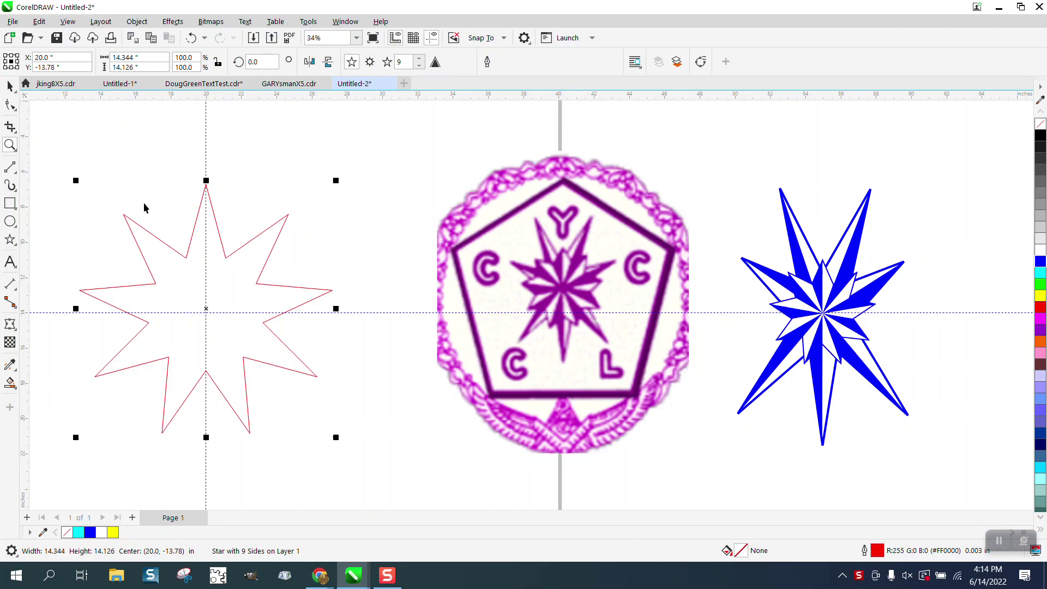
Move the star's rotation centre to the guideline intersection and rotate the star 20 degrees.
{"action": "left_click", "coordinate": [206, 308]}
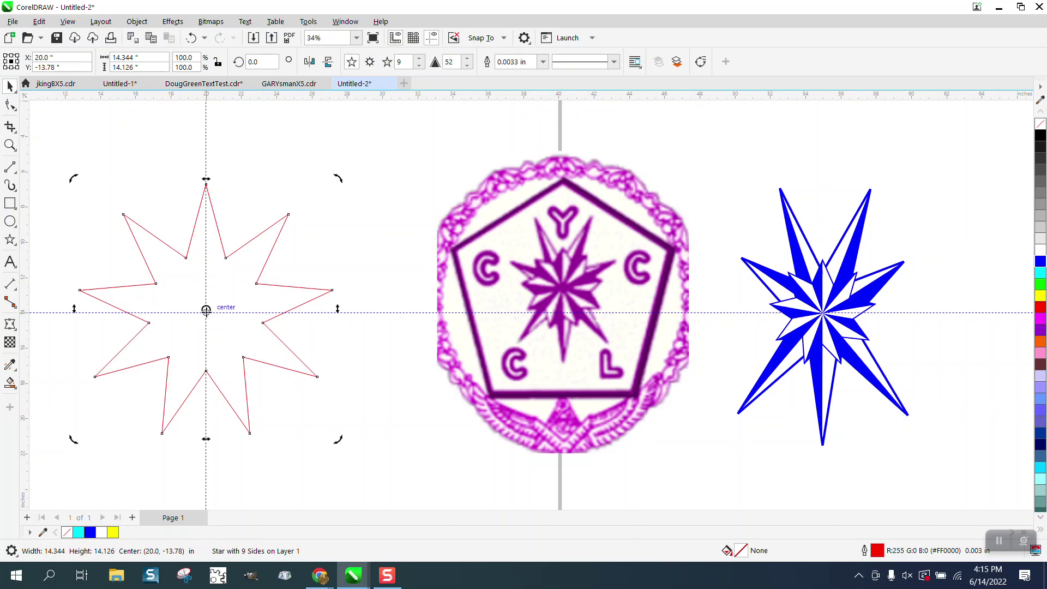
{"action": "left_click", "coordinate": [213, 313]}
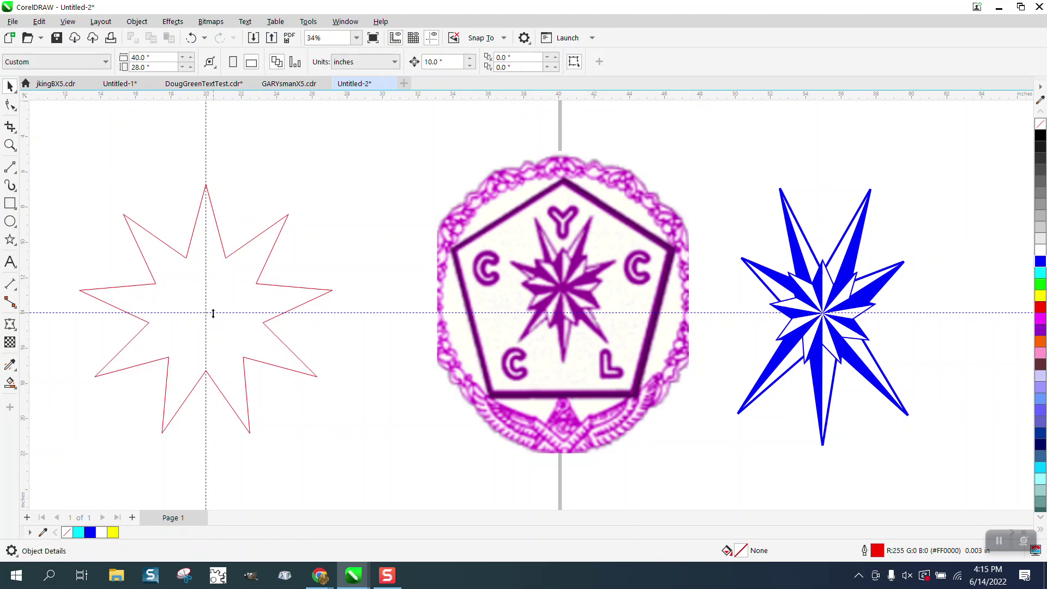
{"action": "left_click", "coordinate": [224, 258]}
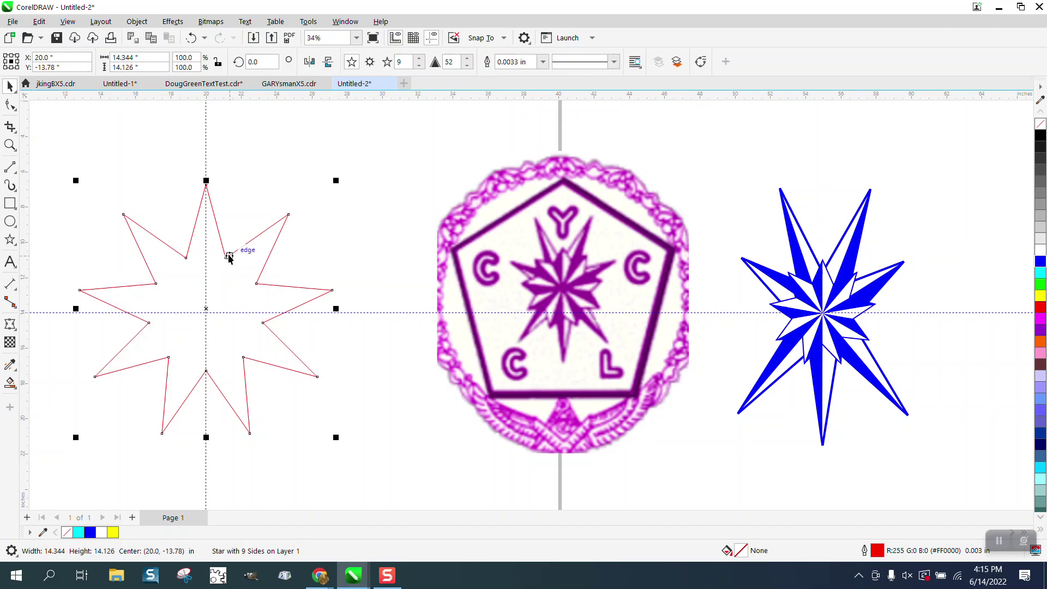
{"action": "left_click", "coordinate": [226, 258]}
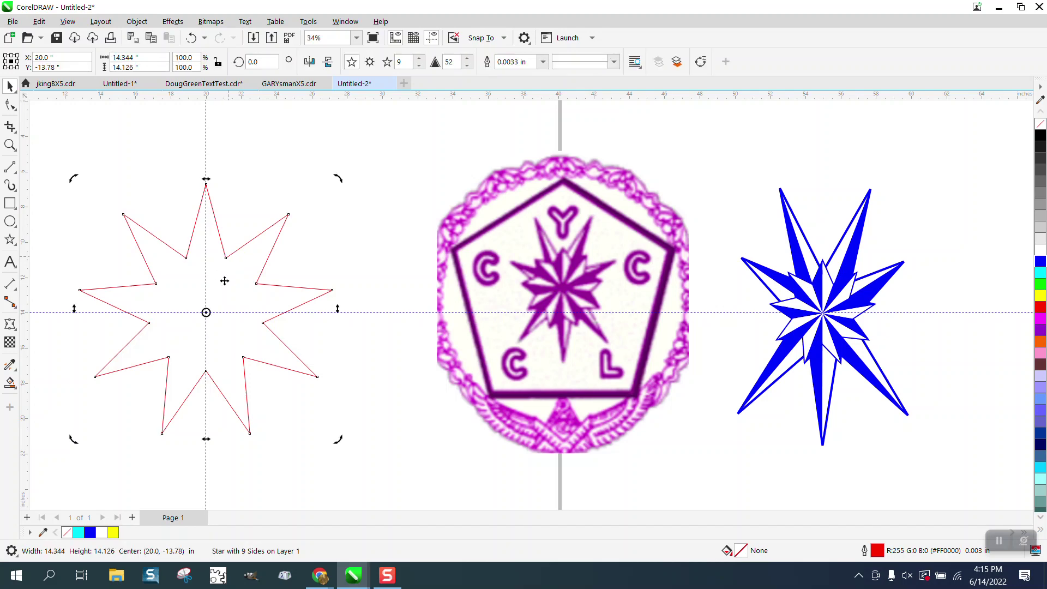
{"action": "left_click", "coordinate": [252, 62]}
{"action": "type", "text": "20"}
{"action": "key", "text": "Return"}
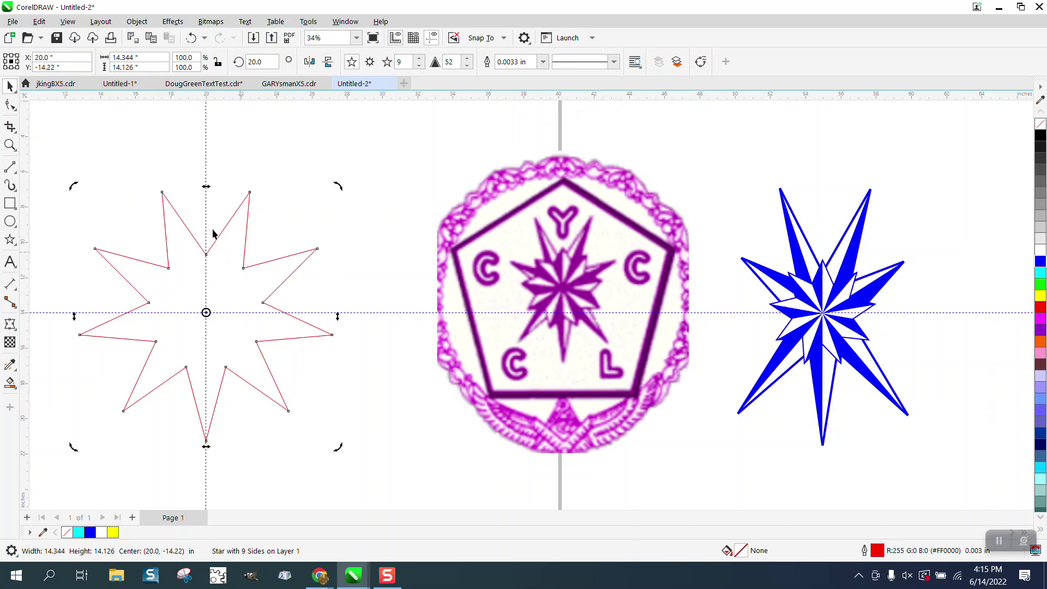
Try reshaping the star by pulling an inner node toward its centre, and undo the change.
{"action": "scroll", "coordinate": [331, 302], "scroll_direction": "down", "scroll_amount": 1}
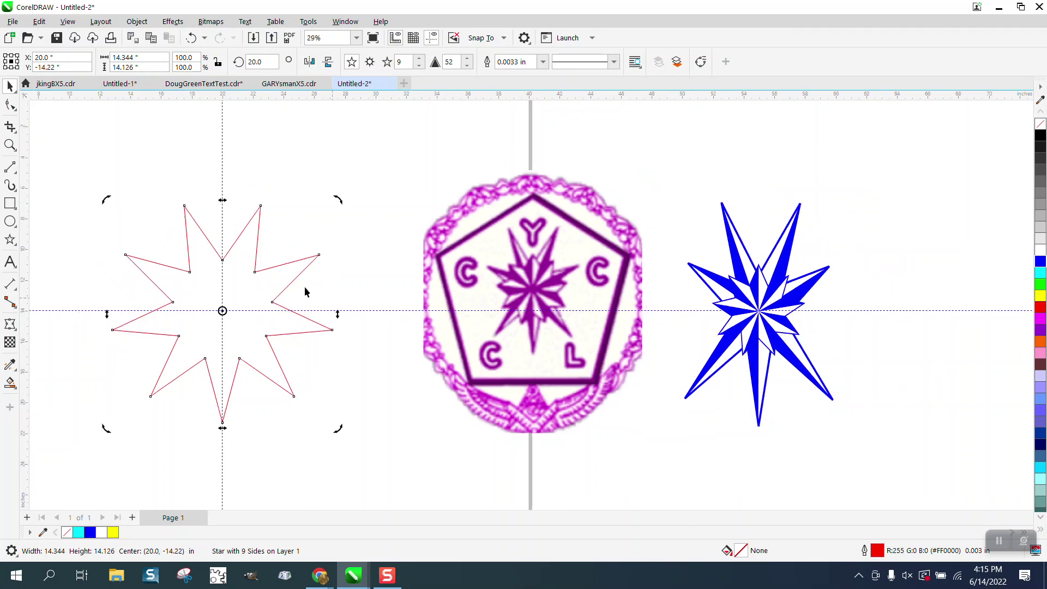
{"action": "left_click", "coordinate": [11, 147]}
{"action": "scroll", "coordinate": [439, 452], "scroll_direction": "up", "scroll_amount": 1}
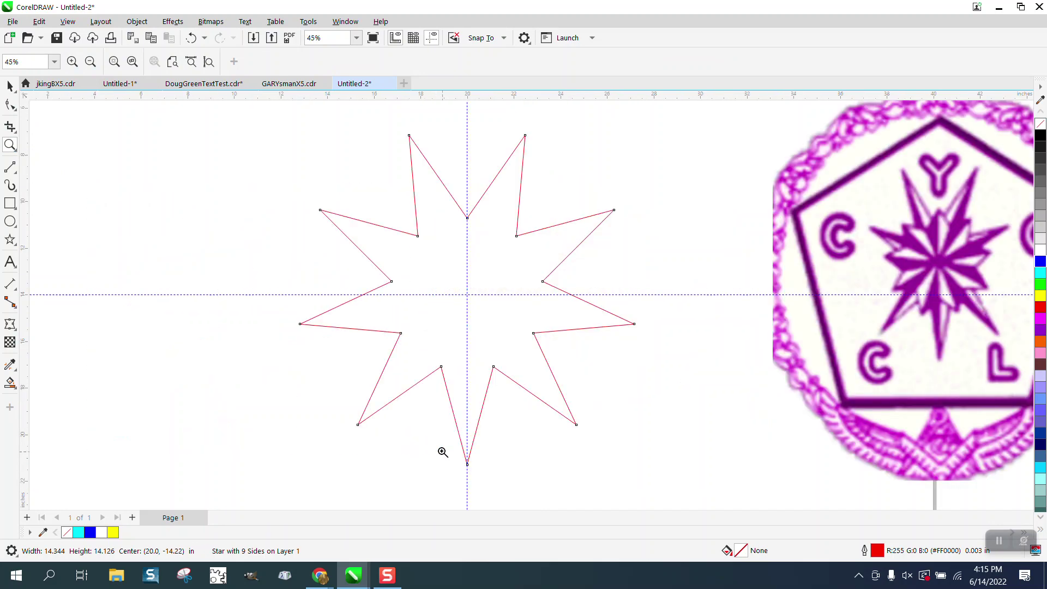
{"action": "scroll", "coordinate": [362, 402], "scroll_direction": "down", "scroll_amount": 2}
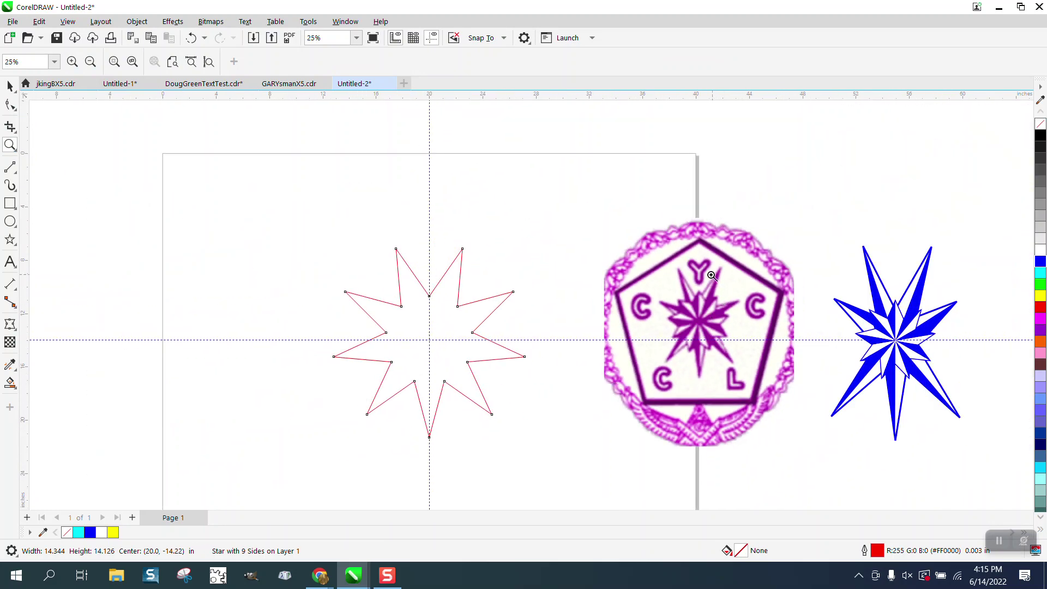
{"action": "left_click", "coordinate": [11, 106]}
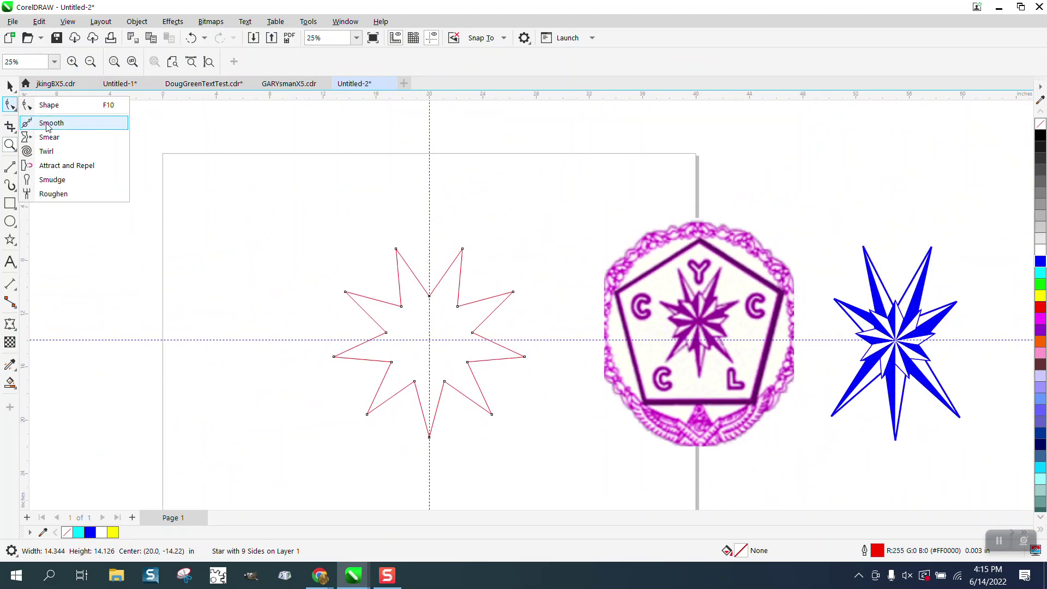
{"action": "left_click", "coordinate": [49, 105]}
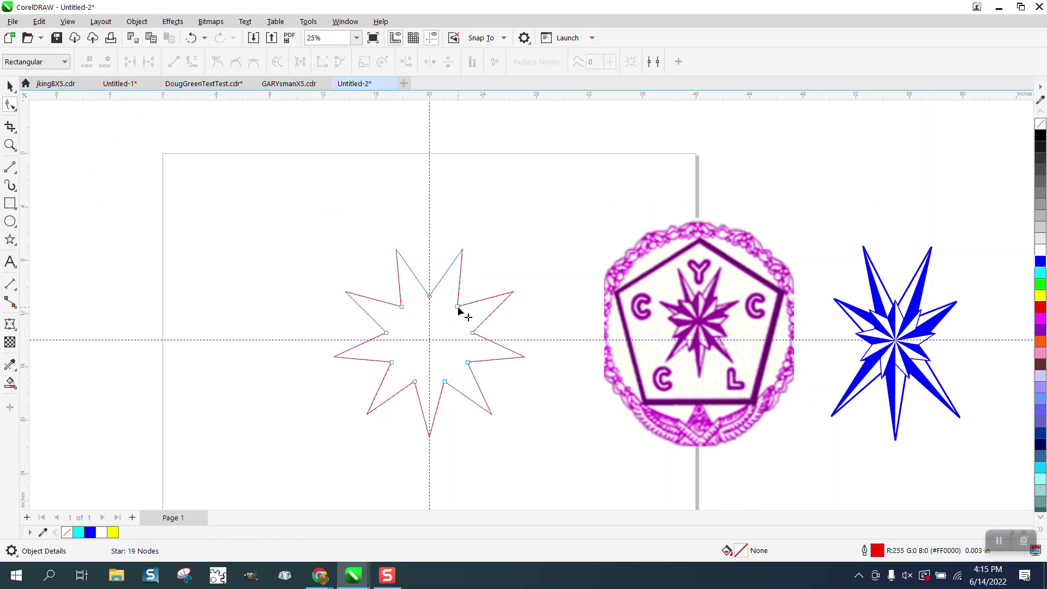
{"action": "left_click_drag", "start_coordinate": [458, 308], "coordinate": [440, 314]}
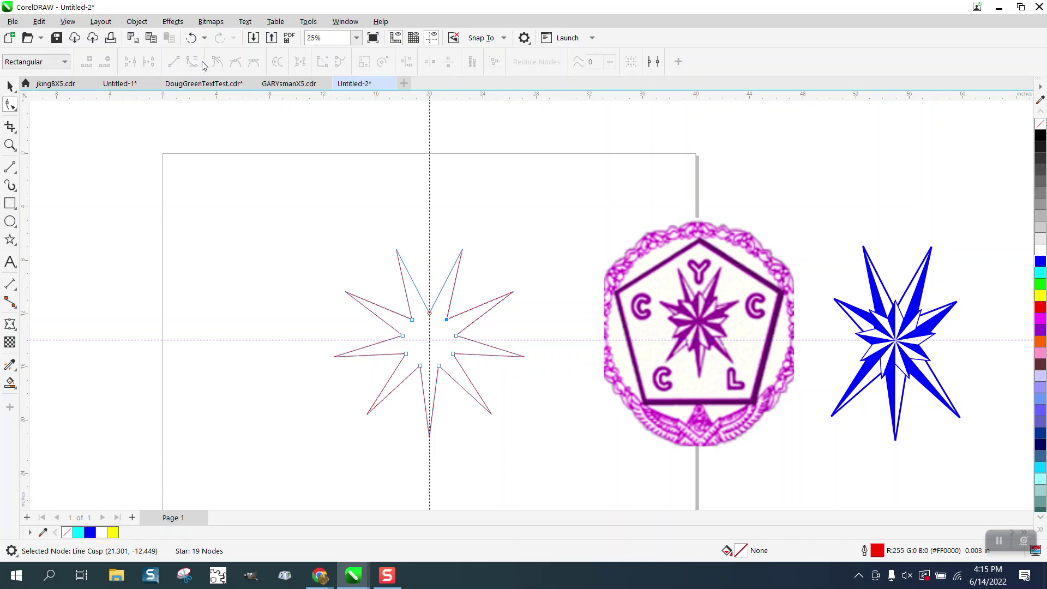
{"action": "left_click", "coordinate": [190, 38]}
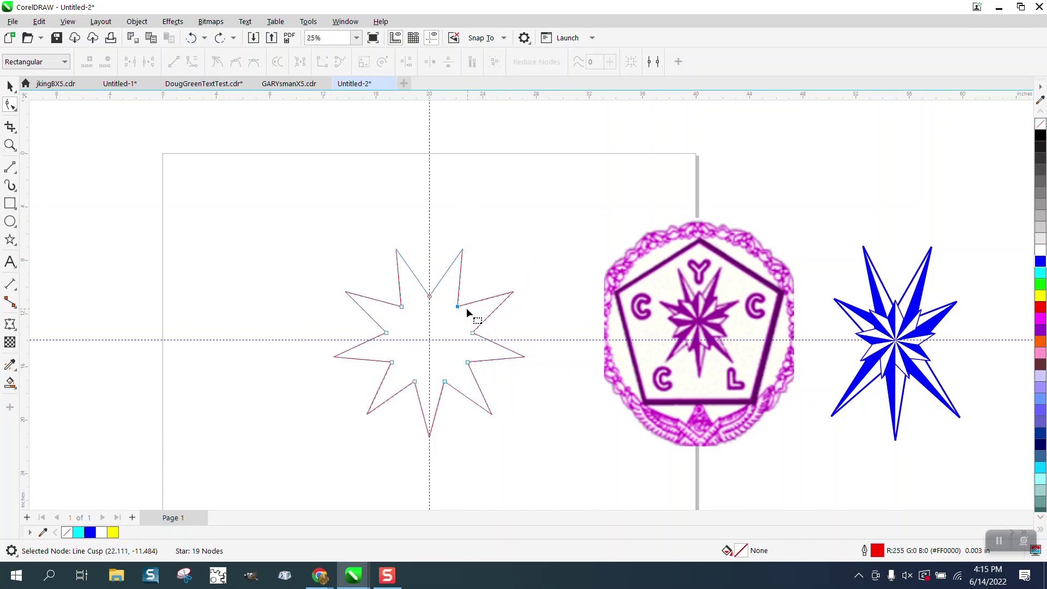
Draw a straight line from the guideline intersection to the star's upper-right inner node.
{"action": "left_click", "coordinate": [10, 144]}
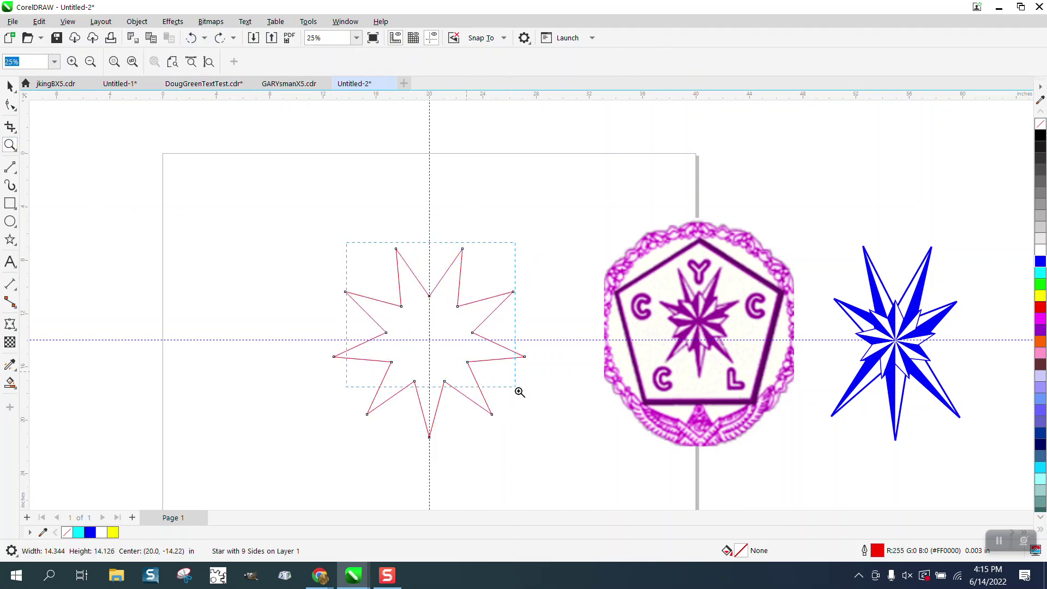
{"action": "scroll", "coordinate": [548, 411], "scroll_direction": "up", "scroll_amount": 2}
{"action": "scroll", "coordinate": [484, 373], "scroll_direction": "down", "scroll_amount": 1}
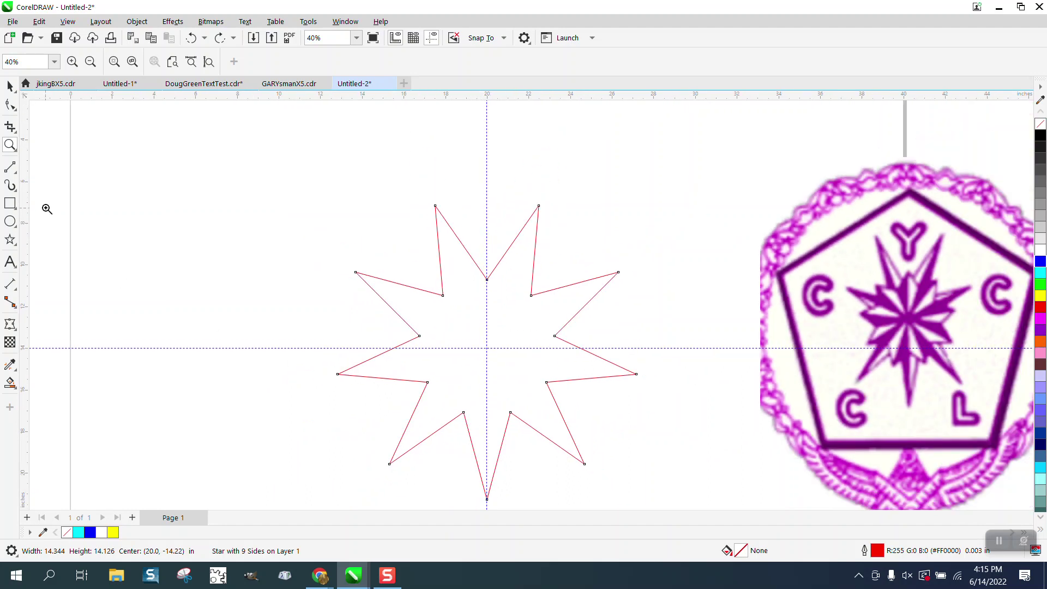
{"action": "left_click", "coordinate": [14, 170]}
{"action": "left_click", "coordinate": [55, 182]}
{"action": "left_click_drag", "start_coordinate": [487, 348], "coordinate": [531, 295]}
Move the star's upper-right inner node inward along the line to about (21.28, -12.475) in, and delete the line.
{"action": "left_click", "coordinate": [10, 104]}
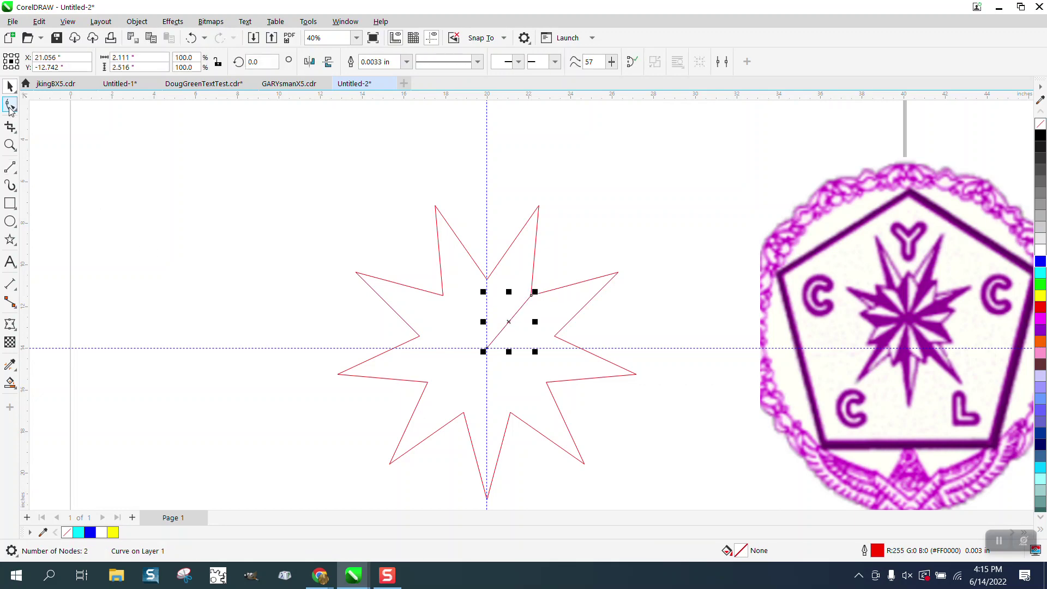
{"action": "left_click", "coordinate": [538, 295]}
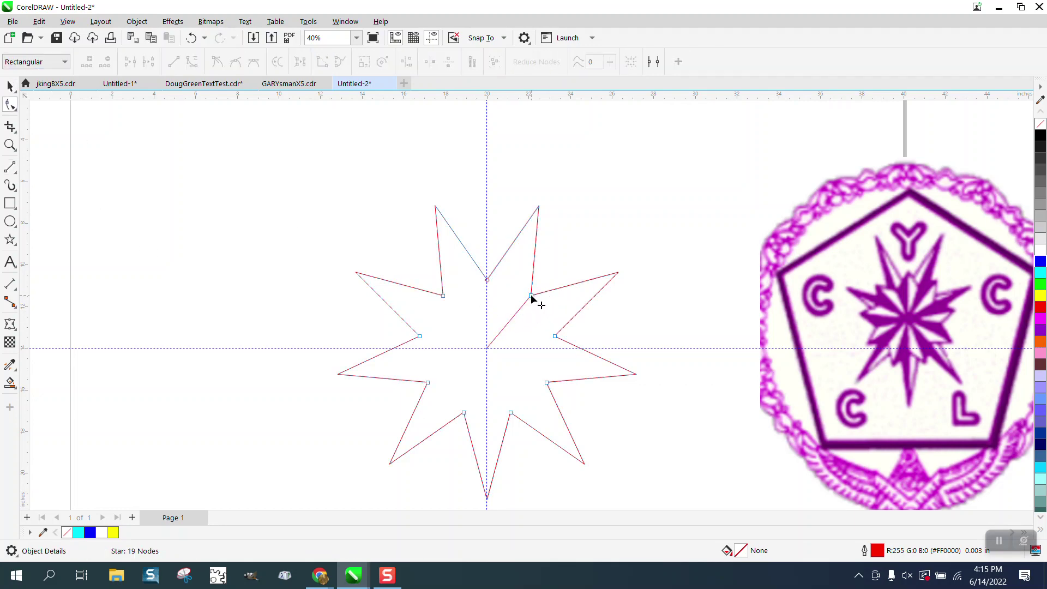
{"action": "left_click_drag", "start_coordinate": [531, 295], "coordinate": [514, 315]}
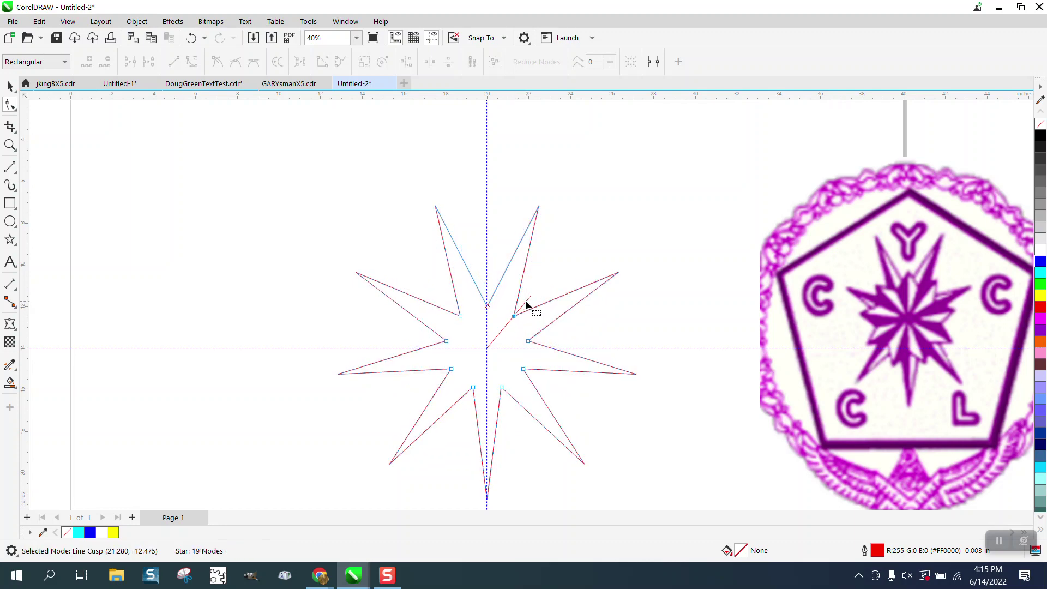
{"action": "left_click", "coordinate": [527, 304]}
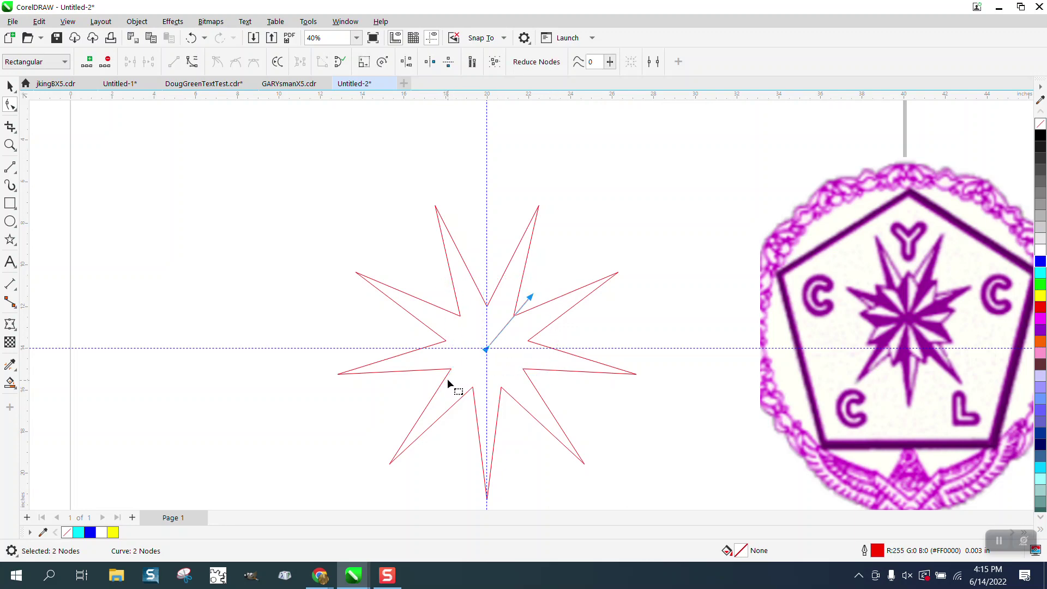
{"action": "key", "text": "Delete"}
{"action": "scroll", "coordinate": [319, 322], "scroll_direction": "down", "scroll_amount": 1}
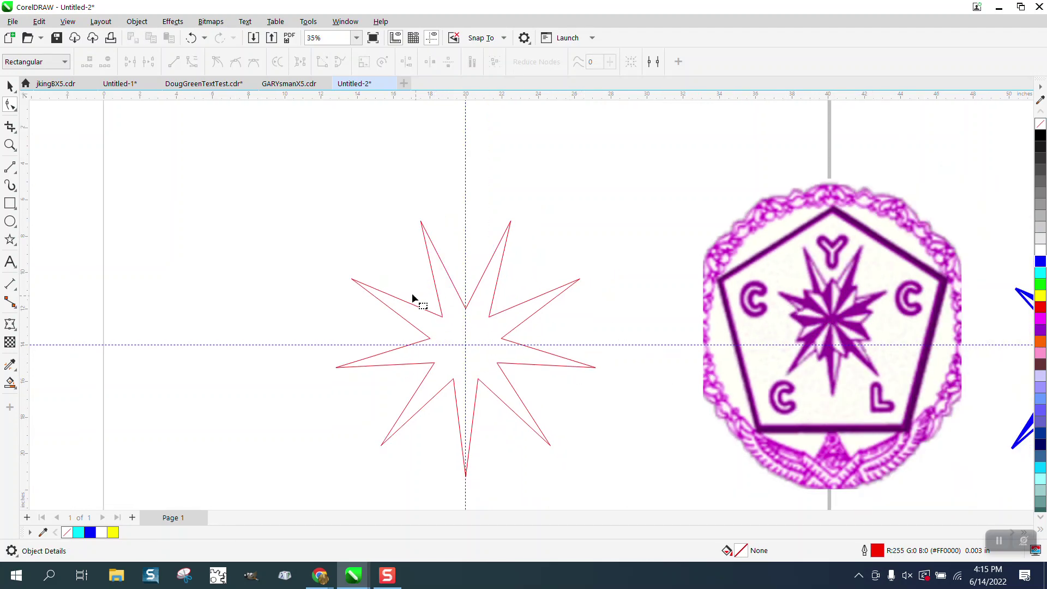
Convert the star to curves and pull its upper-left side tip inward to about (15.12, -10.96) in.
{"action": "left_click", "coordinate": [353, 282]}
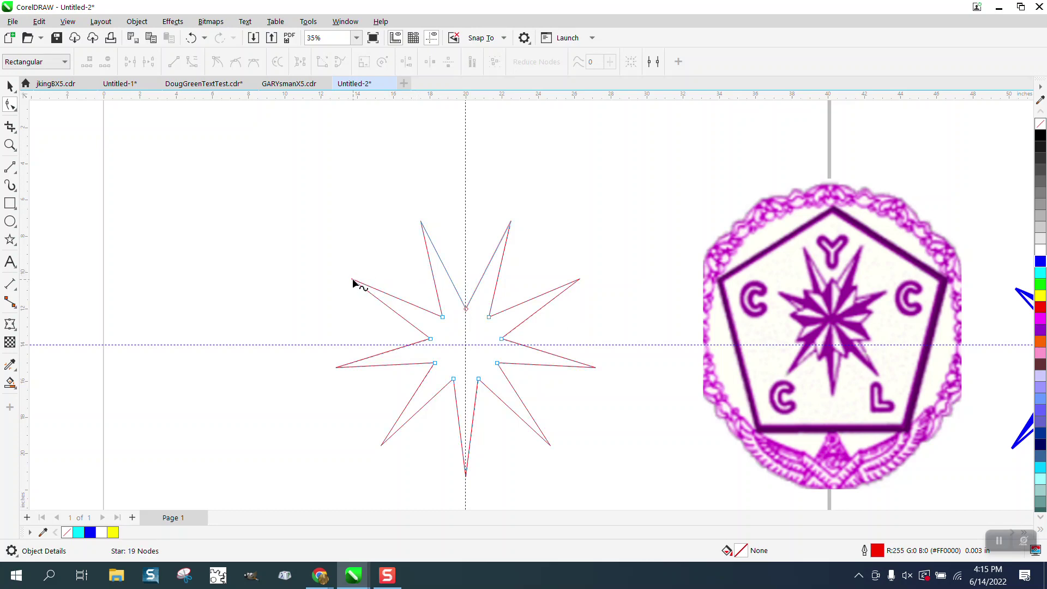
{"action": "left_click", "coordinate": [137, 21]}
{"action": "left_click", "coordinate": [148, 347]}
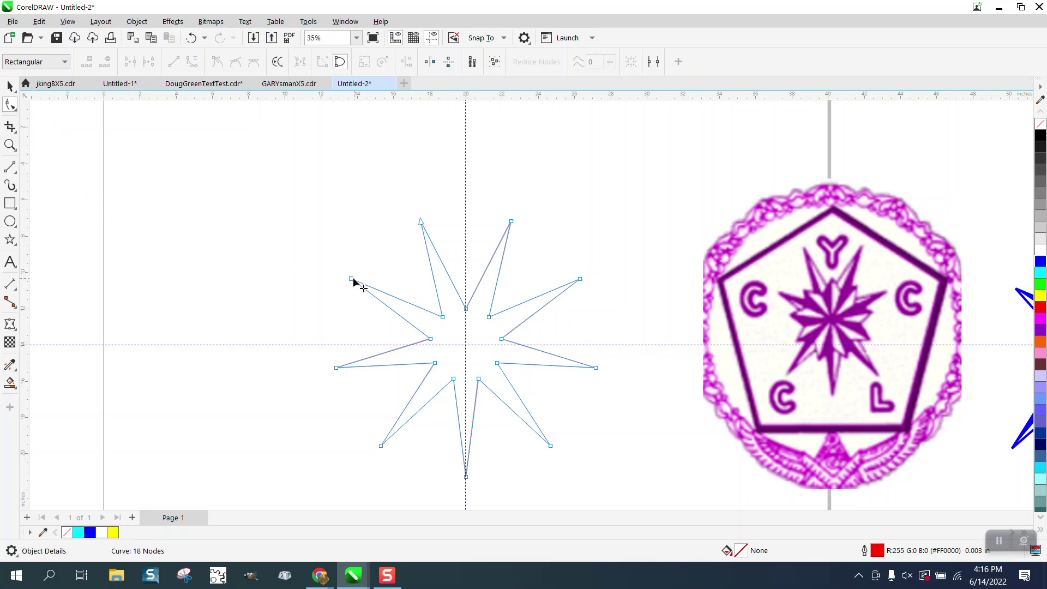
{"action": "left_click_drag", "start_coordinate": [352, 280], "coordinate": [376, 293]}
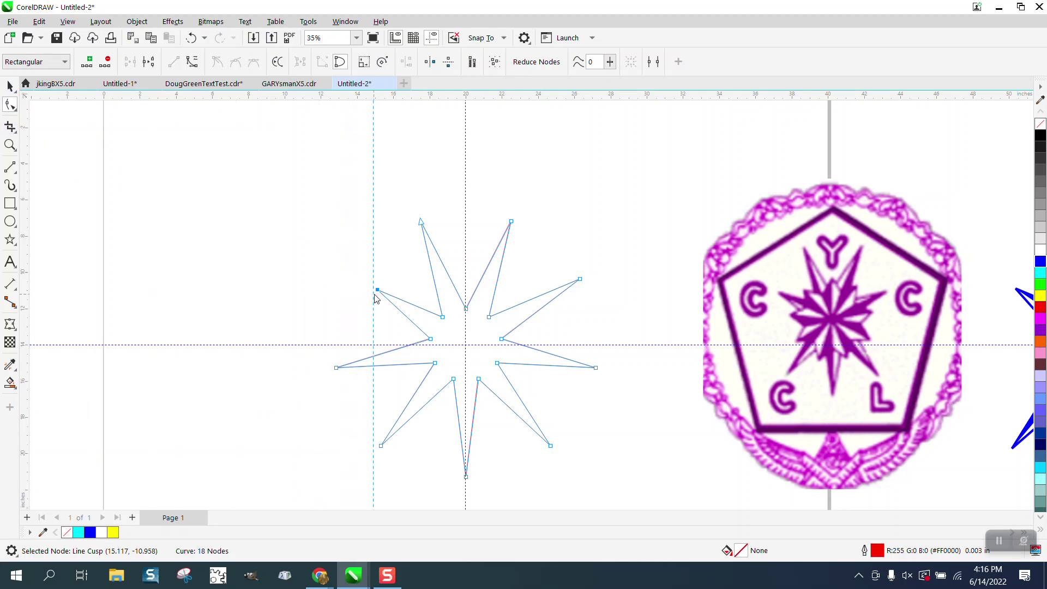
Place a vertical guideline at the shortened tip and dimension its horizontal distance to the centre guideline.
{"action": "left_click_drag", "start_coordinate": [375, 298], "coordinate": [376, 293]}
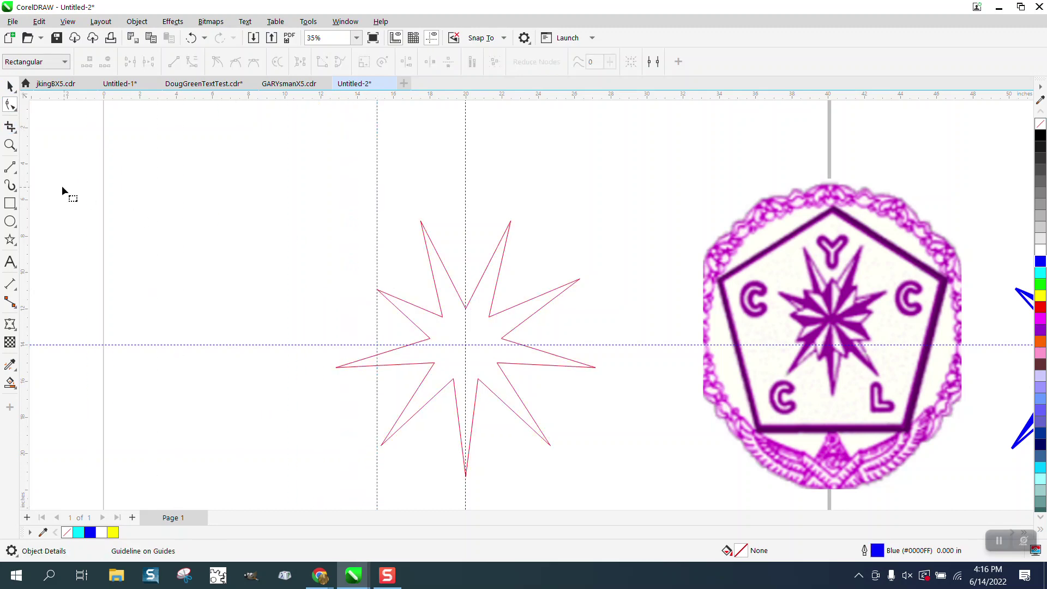
{"action": "left_click", "coordinate": [15, 286]}
{"action": "left_click", "coordinate": [41, 285]}
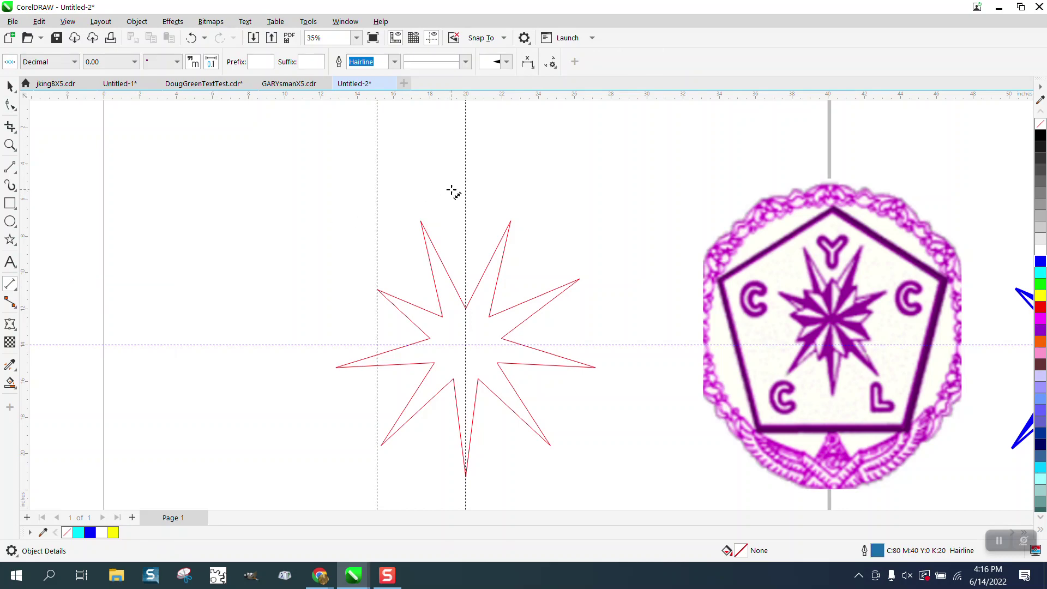
{"action": "left_click_drag", "start_coordinate": [465, 187], "coordinate": [377, 187]}
{"action": "key", "text": "space"}
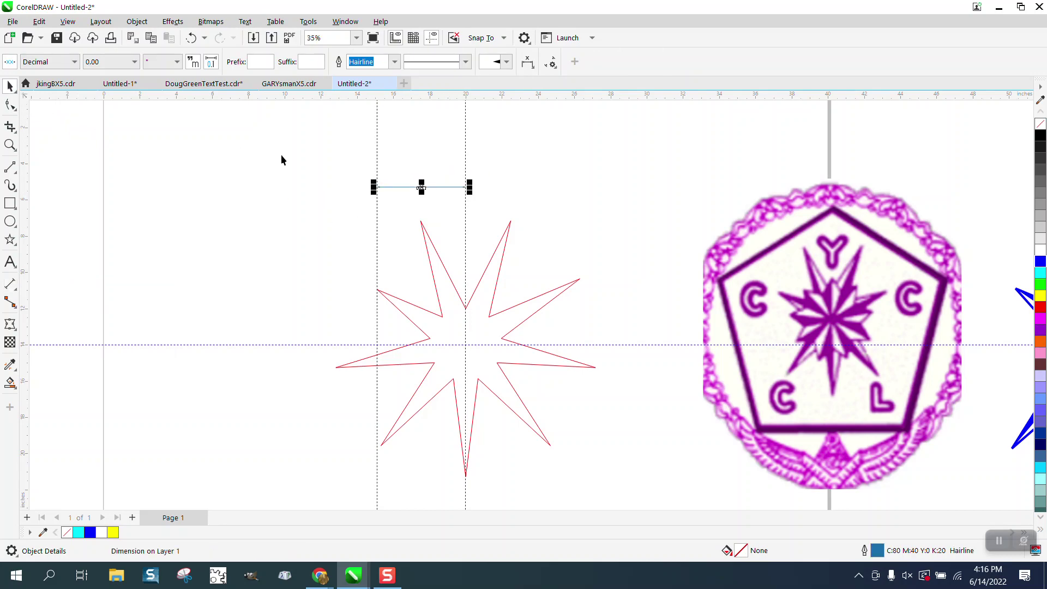
Set the nudge distance to 4.88 in and place a duplicate of the centre guideline that distance to its right.
{"action": "left_click", "coordinate": [466, 149]}
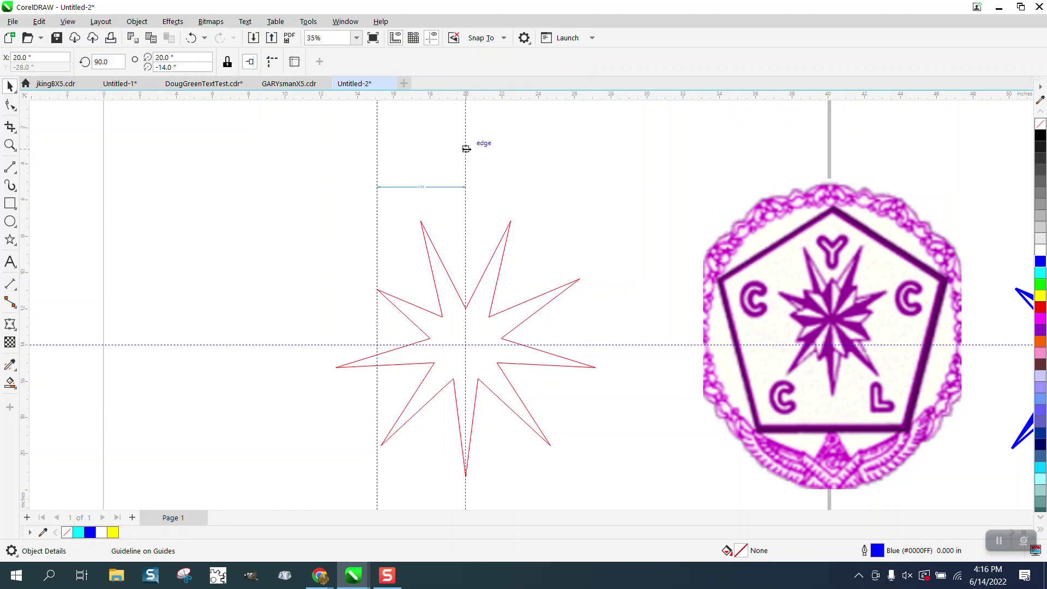
{"action": "left_click", "coordinate": [340, 157]}
{"action": "type", "text": "4.88"}
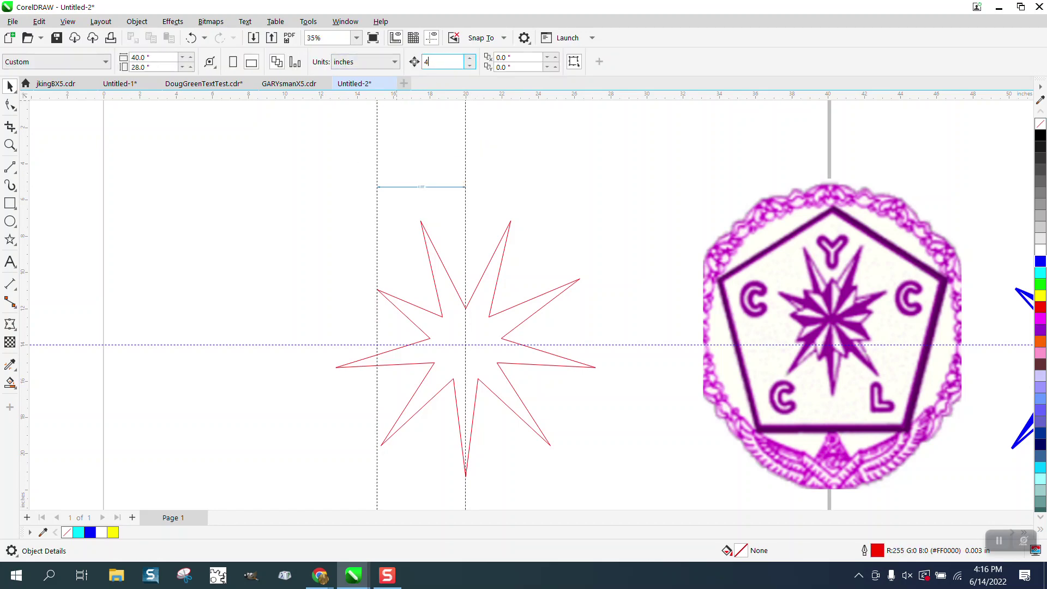
{"action": "left_click", "coordinate": [465, 153]}
{"action": "key", "text": "ctrl+d"}
{"action": "key", "text": "Right"}
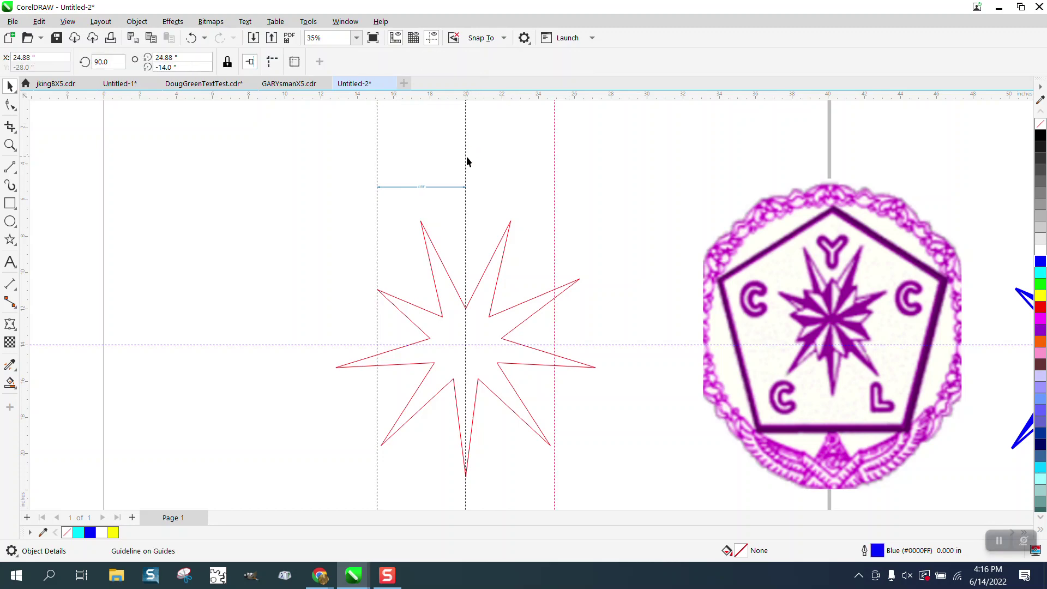
Move the star's upper-right side tip inward onto the new guideline at about (24.88, -10.959) in.
{"action": "left_click", "coordinate": [9, 105]}
{"action": "left_click", "coordinate": [580, 280]}
{"action": "left_click_drag", "start_coordinate": [580, 279], "coordinate": [554, 289]}
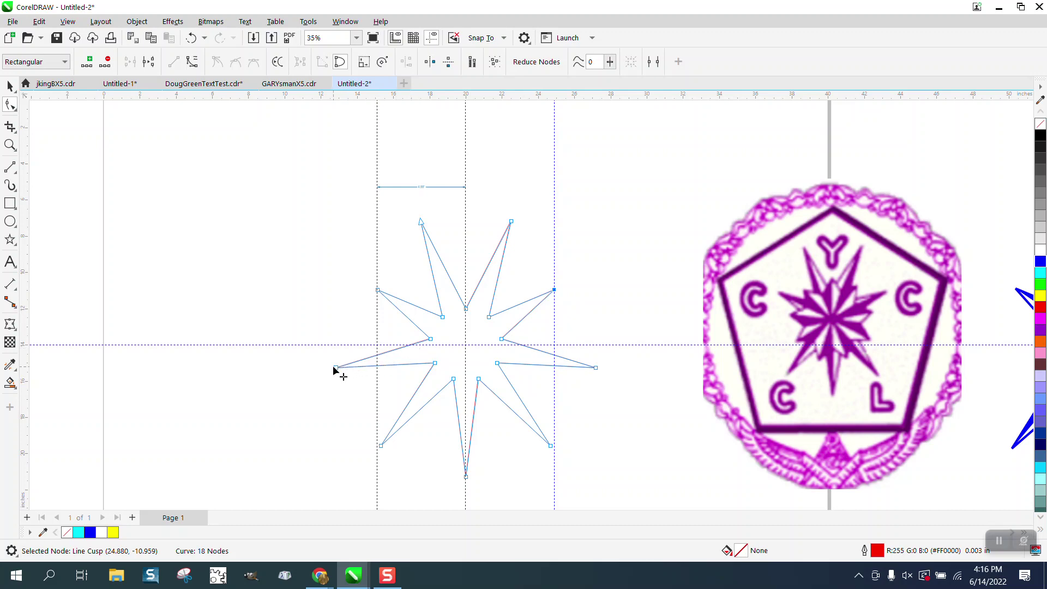
Delete the tip nodes of the star's two nearly horizontal side points.
{"action": "key", "text": "Delete"}
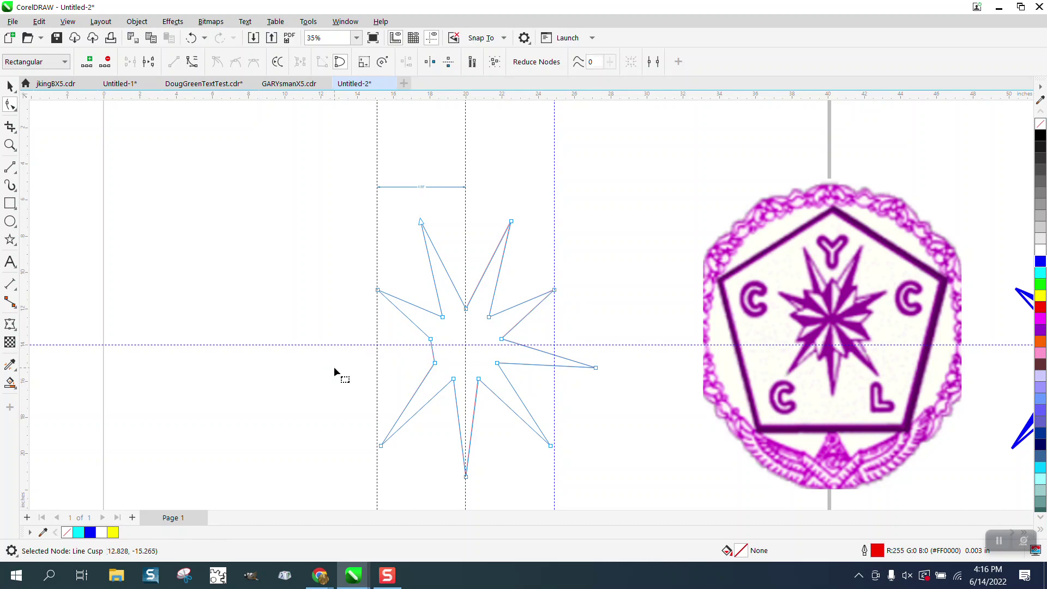
{"action": "left_click", "coordinate": [595, 368]}
{"action": "key", "text": "Delete"}
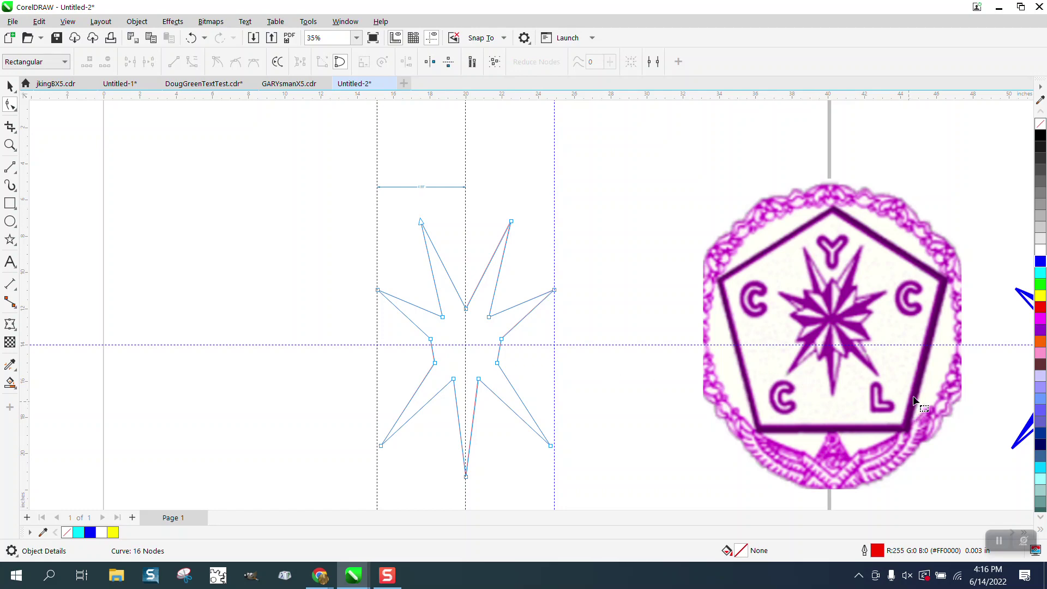
Draw straight 2-point lines from the star's four upper tips to the guideline intersection at its centre.
{"action": "left_click", "coordinate": [10, 145]}
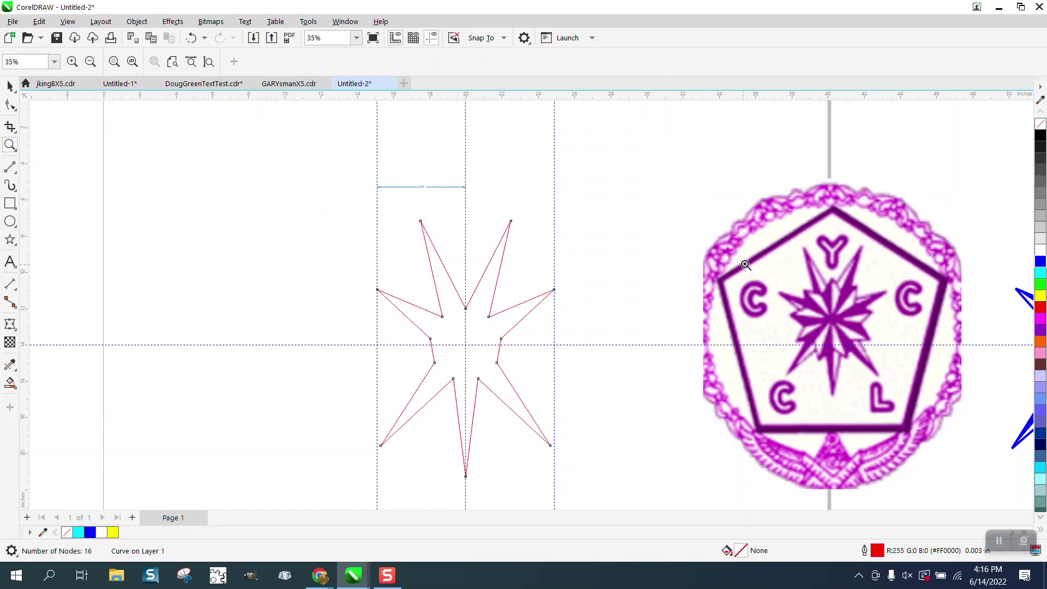
{"action": "left_click_drag", "start_coordinate": [765, 235], "coordinate": [934, 410]}
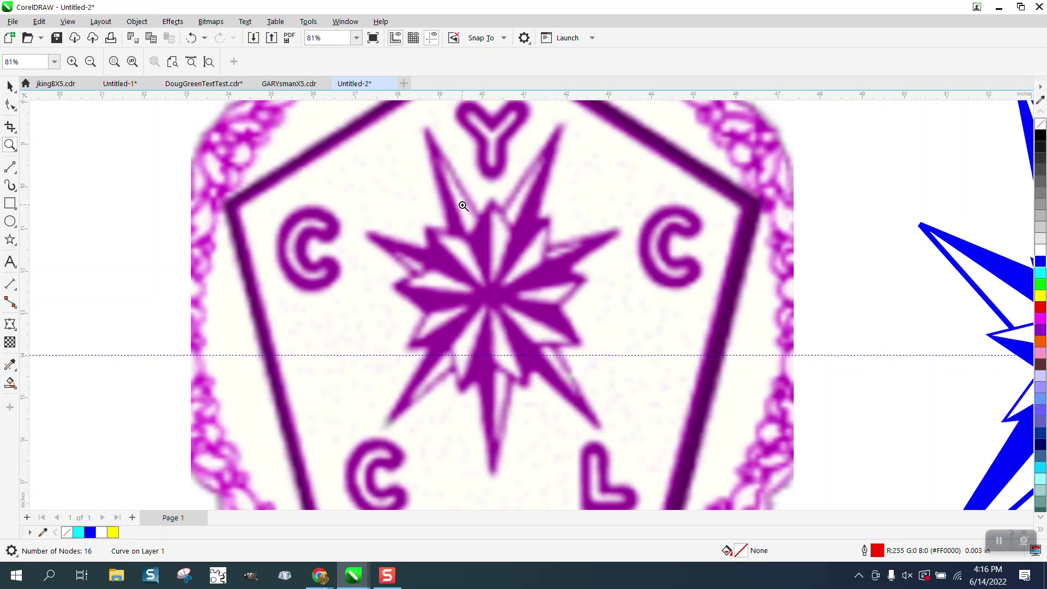
{"action": "scroll", "coordinate": [516, 354], "scroll_direction": "down", "scroll_amount": 3}
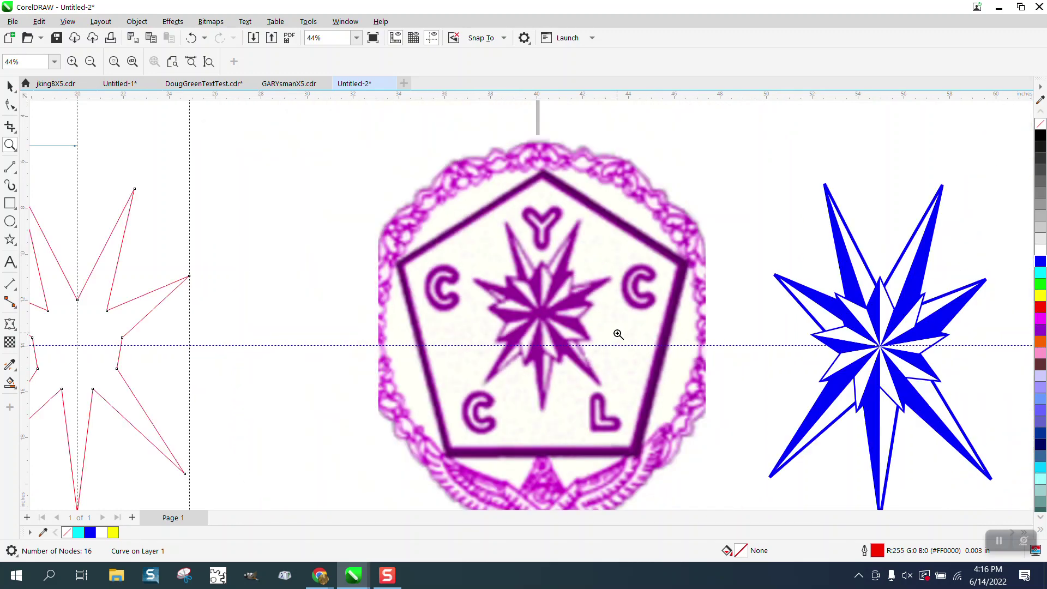
{"action": "left_click", "coordinate": [7, 146]}
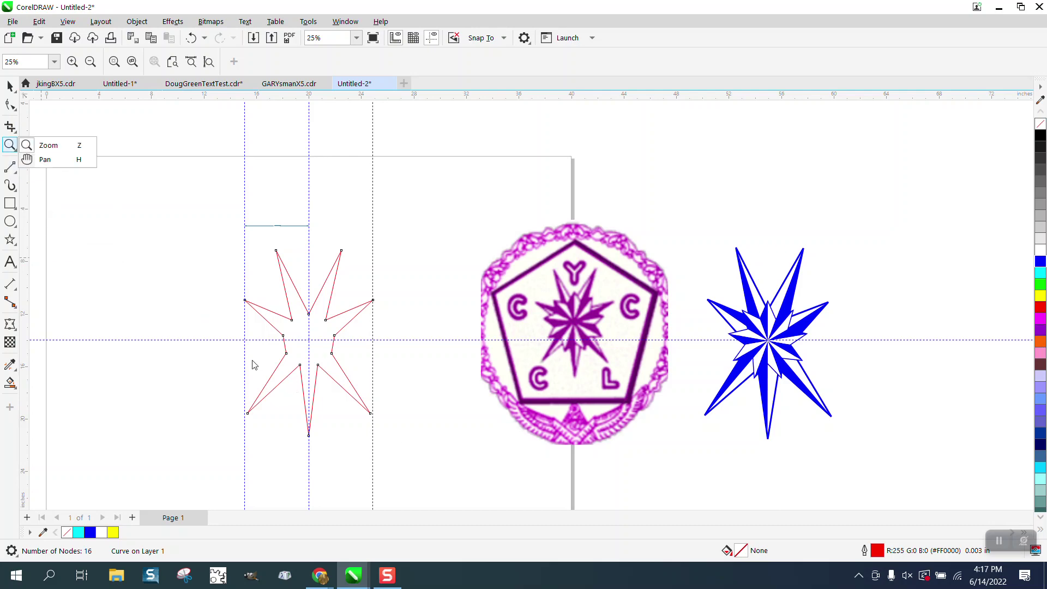
{"action": "left_click", "coordinate": [32, 145]}
{"action": "left_click_drag", "start_coordinate": [207, 227], "coordinate": [499, 444]}
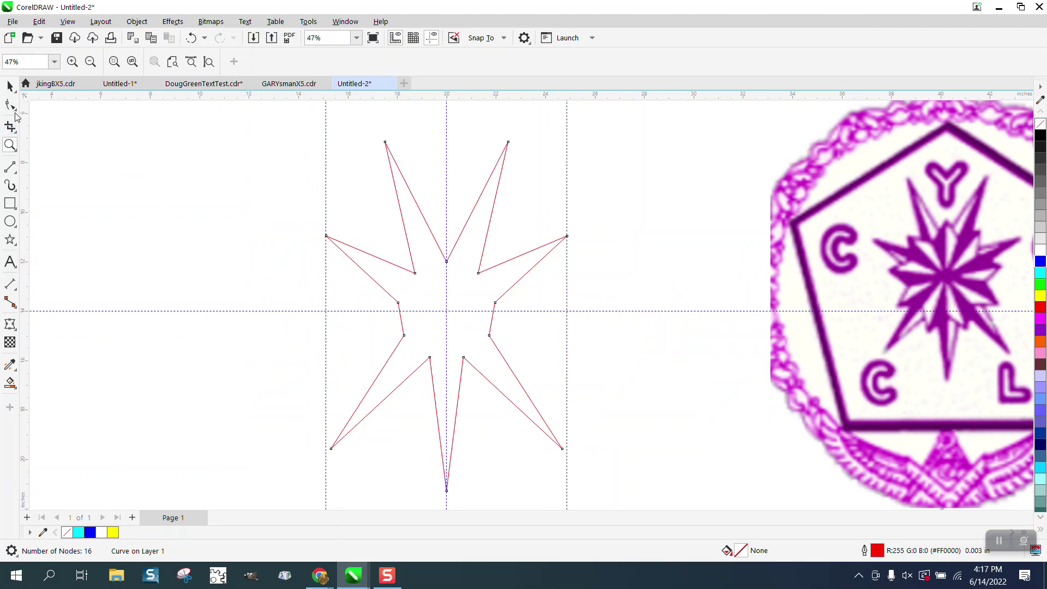
{"action": "left_click", "coordinate": [12, 168]}
{"action": "left_click", "coordinate": [51, 183]}
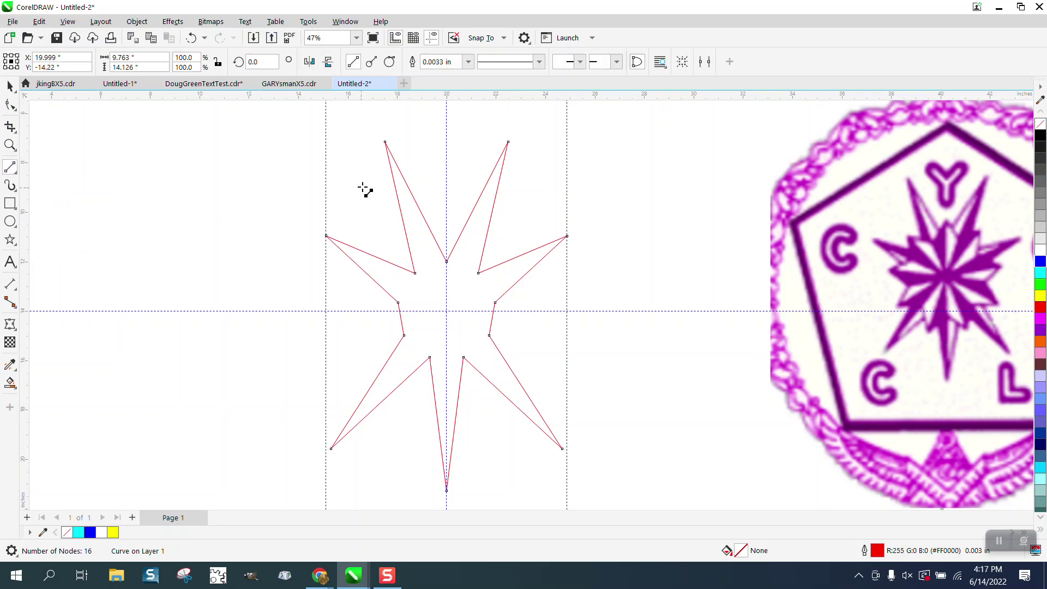
{"action": "mouse_move", "coordinate": [385, 143]}
{"action": "left_mouse_down"}
{"action": "mouse_move", "coordinate": [456, 273]}
{"action": "mouse_move", "coordinate": [447, 310]}
{"action": "left_mouse_up"}
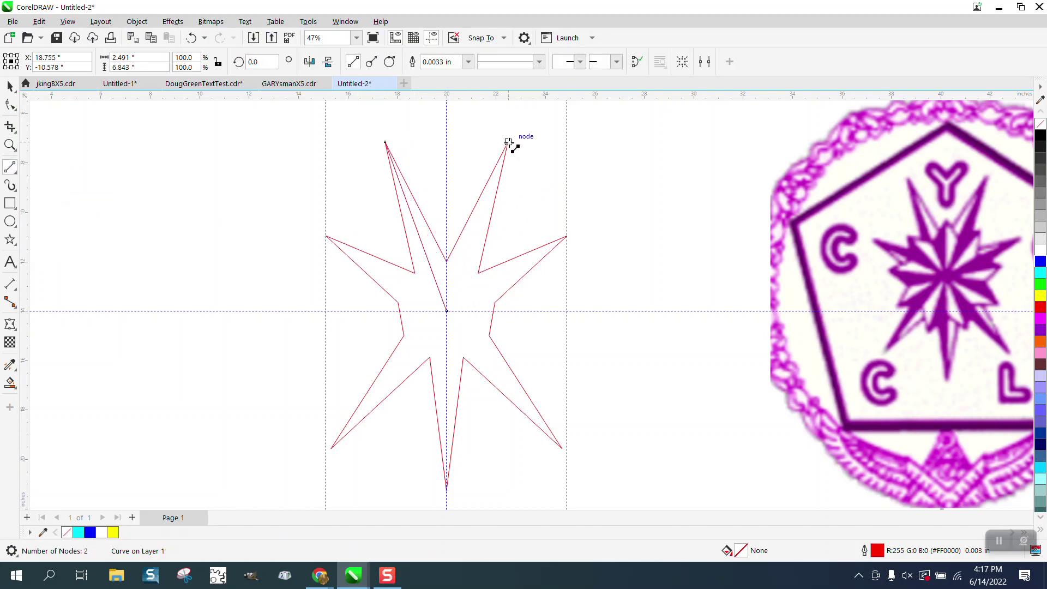
{"action": "left_click_drag", "start_coordinate": [508, 143], "coordinate": [446, 310]}
{"action": "mouse_move", "coordinate": [567, 236]}
{"action": "left_mouse_down"}
{"action": "mouse_move", "coordinate": [474, 304]}
{"action": "mouse_move", "coordinate": [446, 310]}
{"action": "left_mouse_up"}
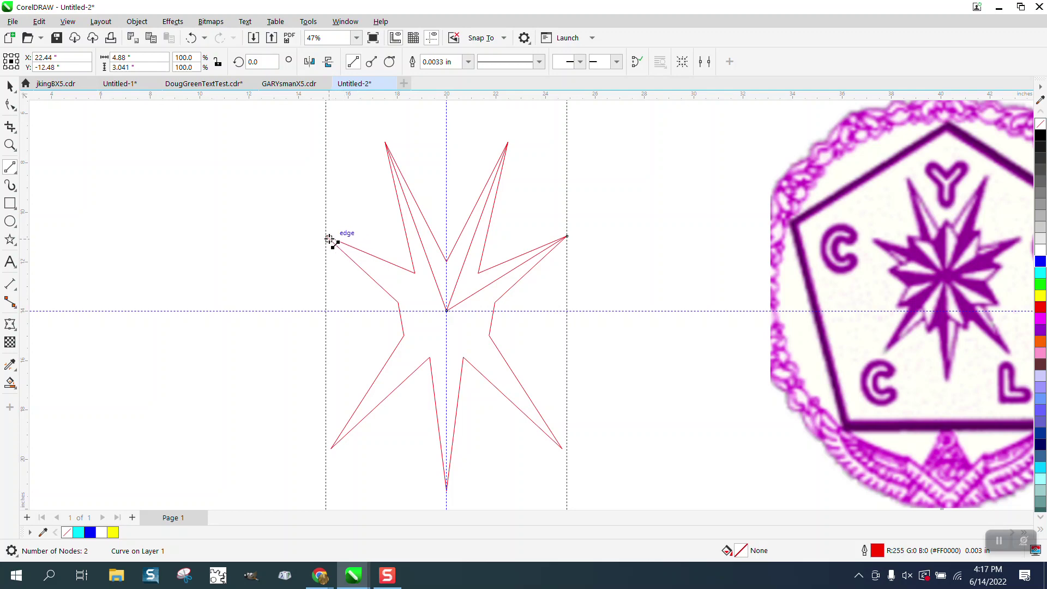
{"action": "left_click_drag", "start_coordinate": [326, 236], "coordinate": [446, 311]}
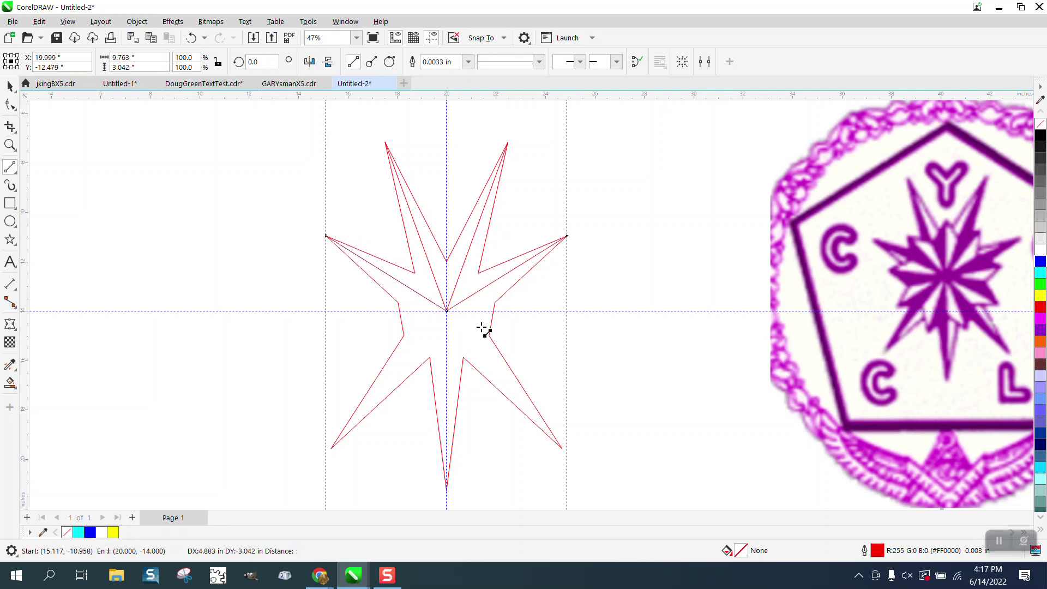
Draw straight lines to the star's centre from its three lower tips and from the two inner nodes on each side.
{"action": "left_click_drag", "start_coordinate": [562, 448], "coordinate": [446, 311]}
{"action": "left_click_drag", "start_coordinate": [446, 489], "coordinate": [446, 310]}
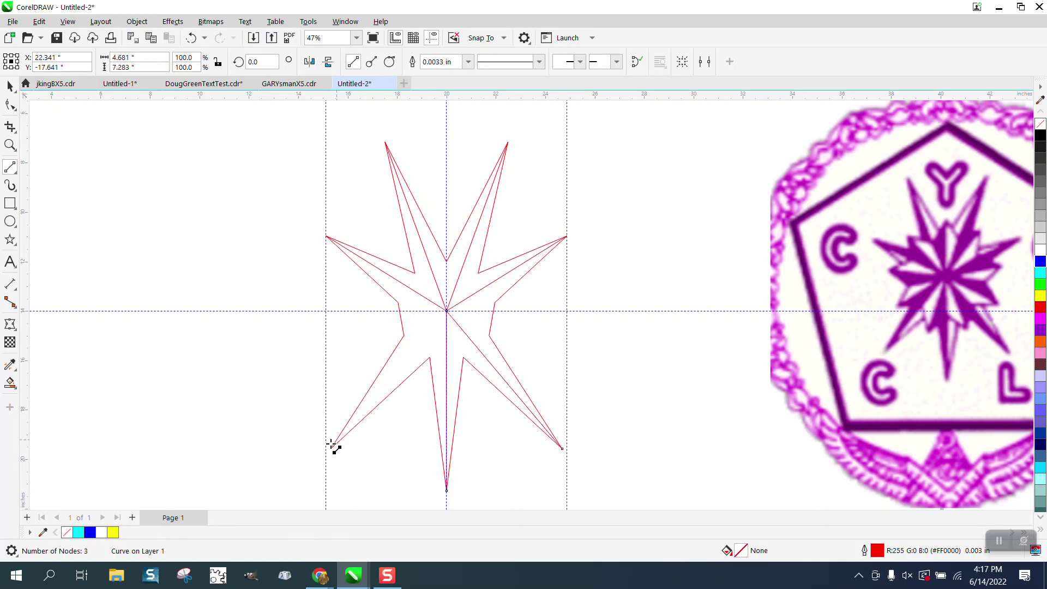
{"action": "left_click_drag", "start_coordinate": [332, 448], "coordinate": [446, 311]}
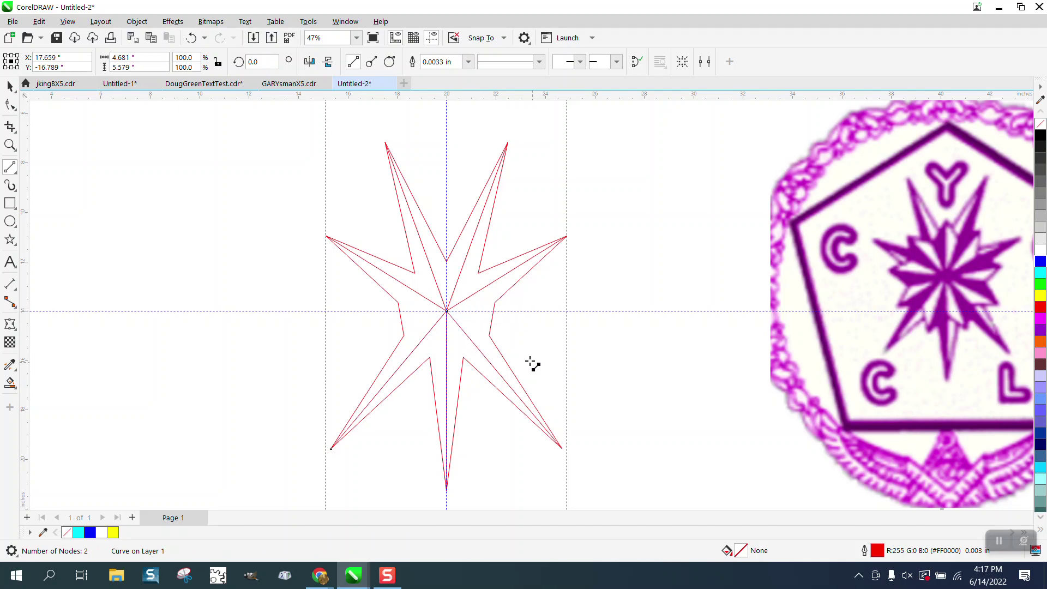
{"action": "left_click_drag", "start_coordinate": [495, 303], "coordinate": [447, 312]}
{"action": "left_click_drag", "start_coordinate": [447, 312], "coordinate": [447, 310]}
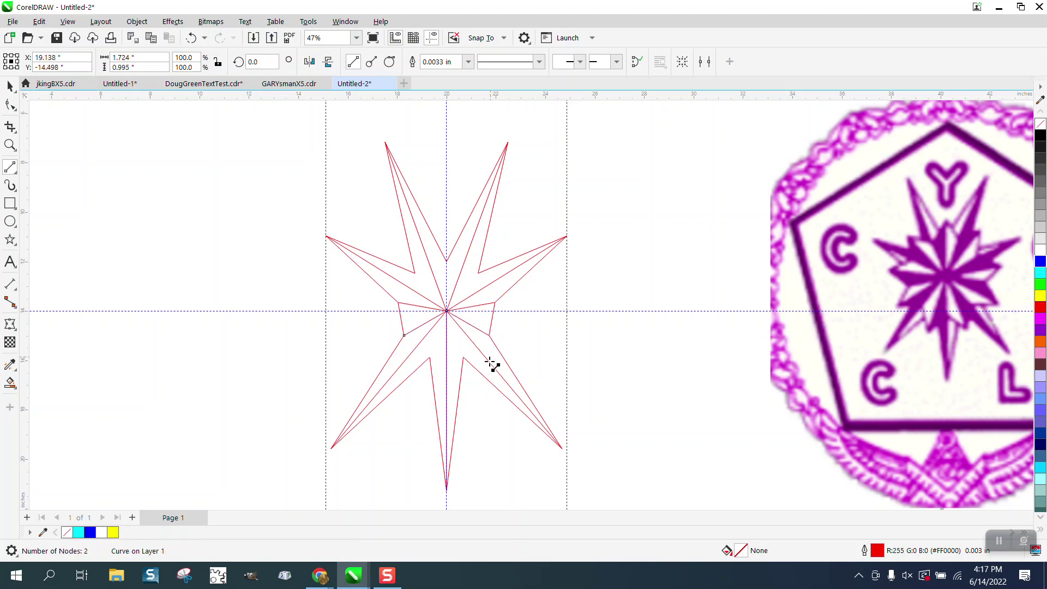
Activate Smart Fill and set its fill colour to blue from the RGB palette.
{"action": "scroll", "coordinate": [474, 387], "scroll_direction": "down", "scroll_amount": 2}
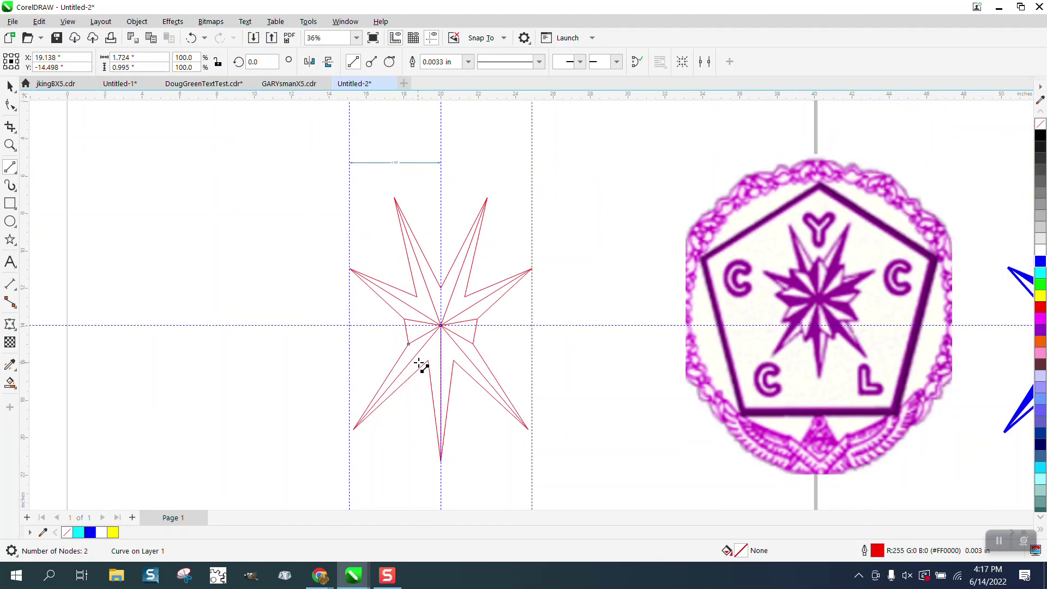
{"action": "left_click", "coordinate": [10, 88]}
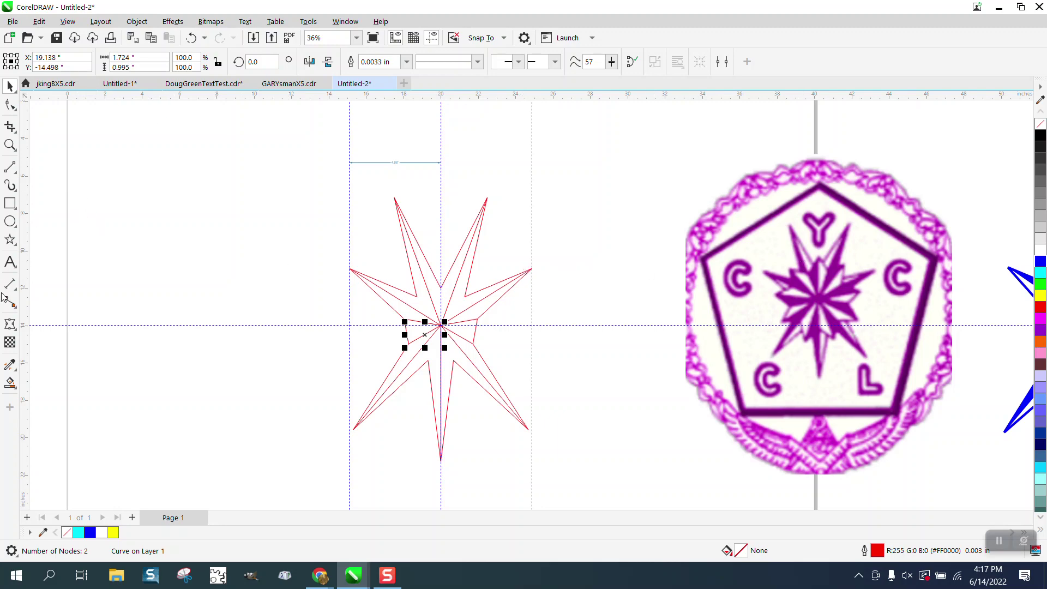
{"action": "left_click", "coordinate": [10, 382]}
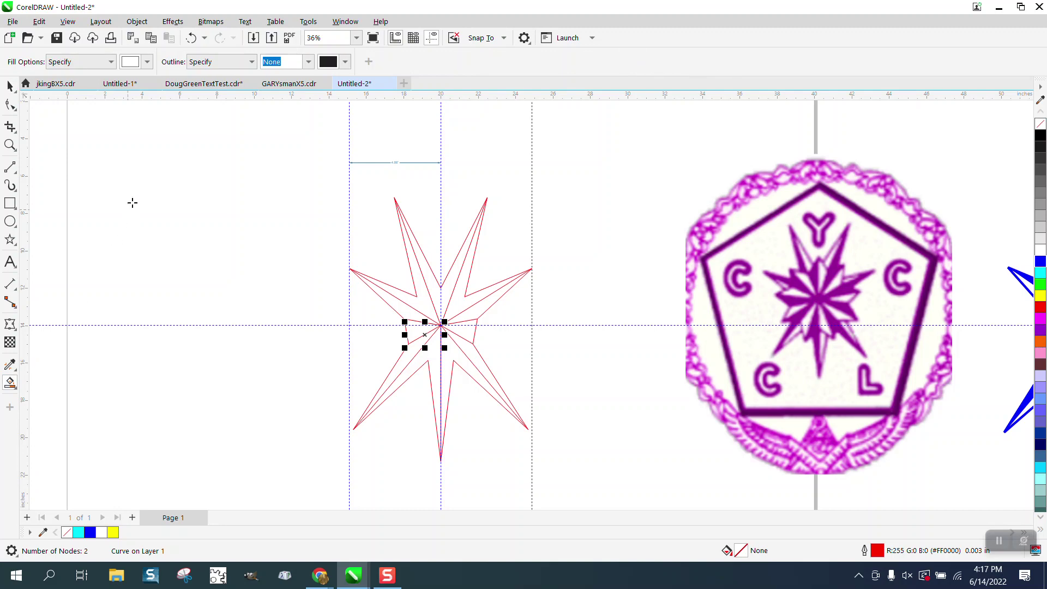
{"action": "left_click", "coordinate": [148, 63]}
{"action": "left_click", "coordinate": [186, 141]}
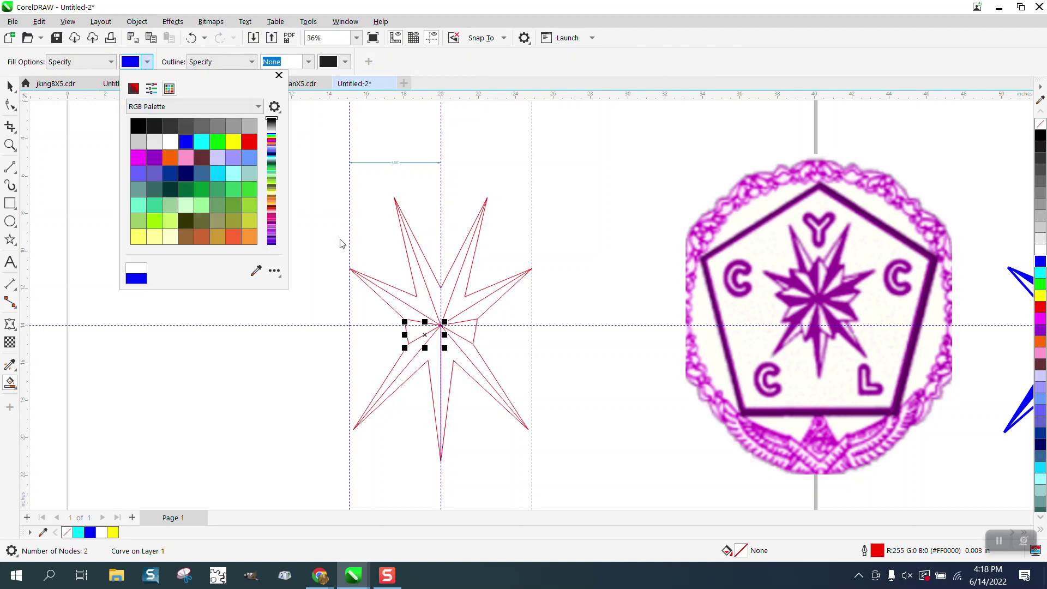
Try to smart-fill the area beside the star's upper-left inner node with blue, and undo the fill.
{"action": "left_click", "coordinate": [420, 283]}
{"action": "left_click", "coordinate": [419, 281]}
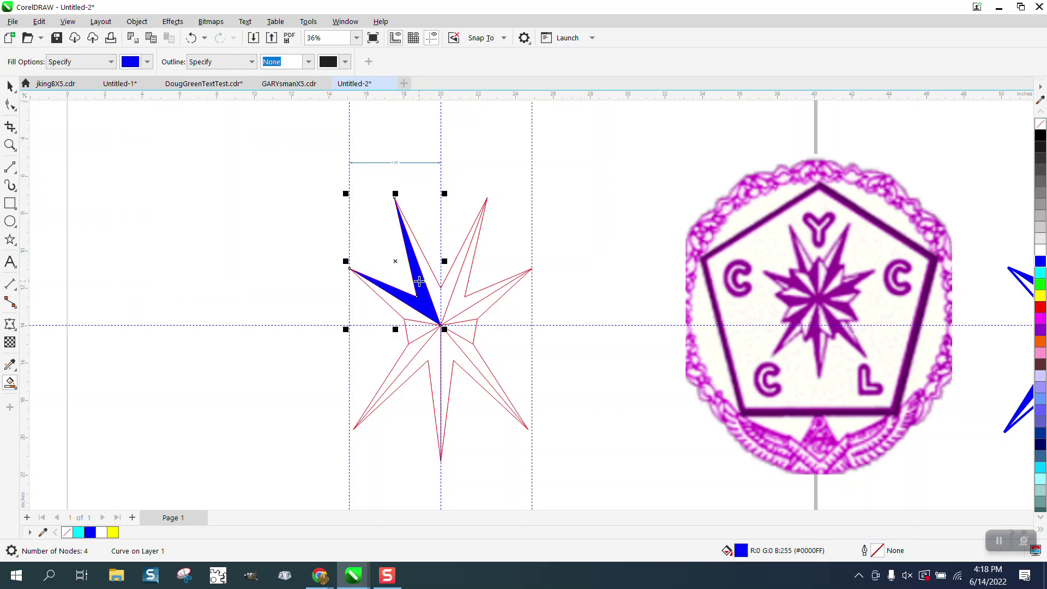
{"action": "left_click", "coordinate": [190, 38]}
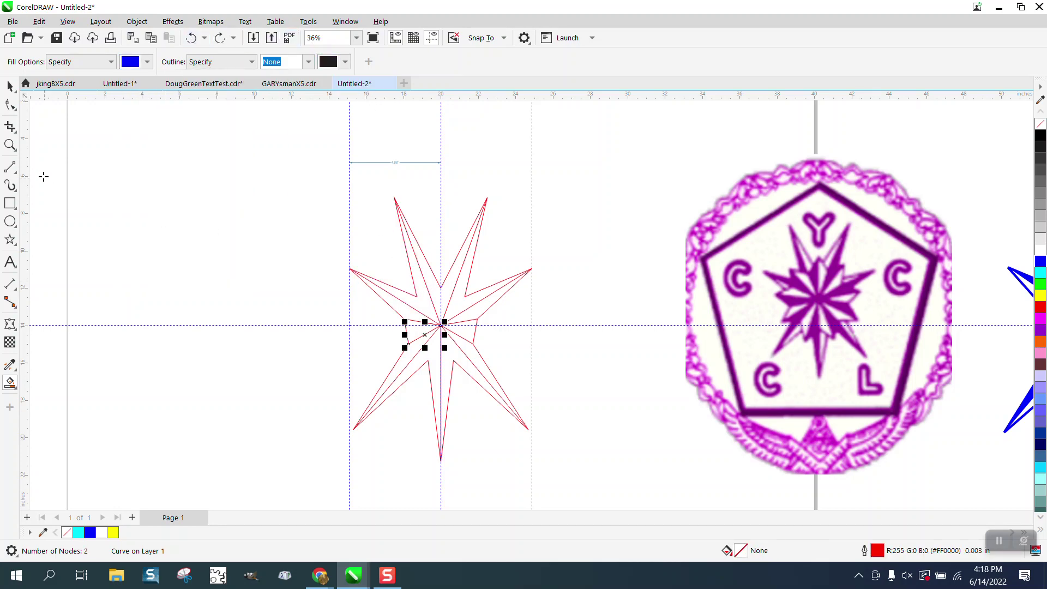
Draw straight lines to the star's centre from the upper-left, upper-right and top-middle inner nodes and the two bottom inner nodes.
{"action": "left_click", "coordinate": [10, 145]}
{"action": "left_click_drag", "start_coordinate": [354, 246], "coordinate": [597, 402]}
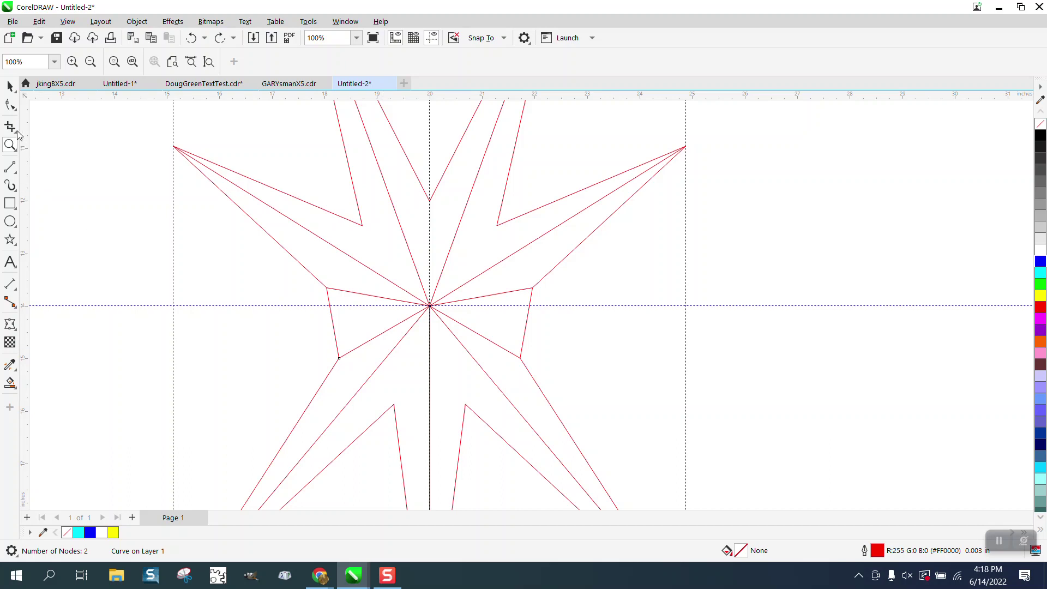
{"action": "left_click", "coordinate": [17, 174]}
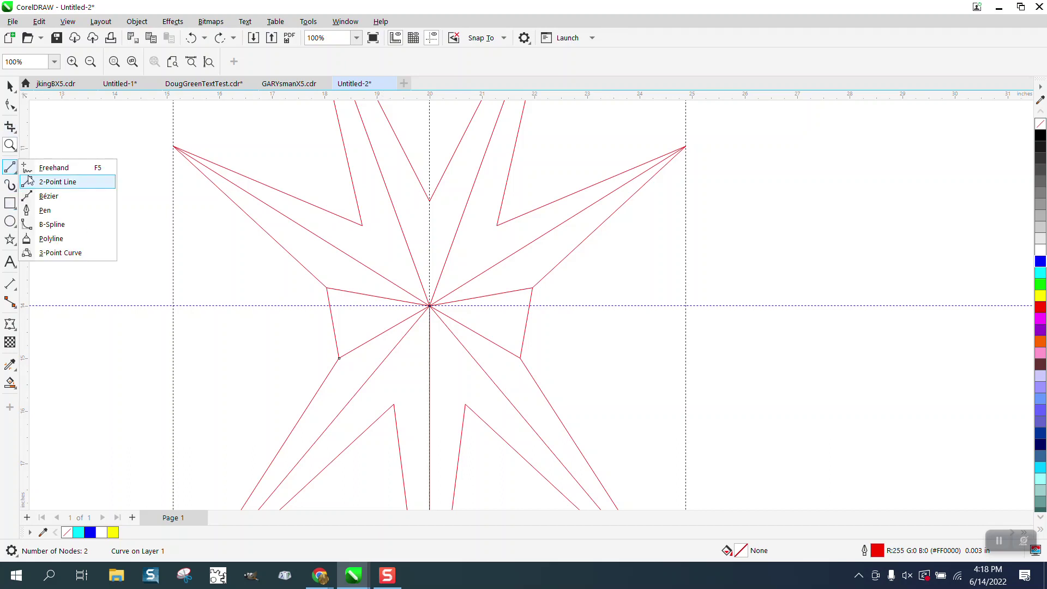
{"action": "left_click", "coordinate": [42, 186]}
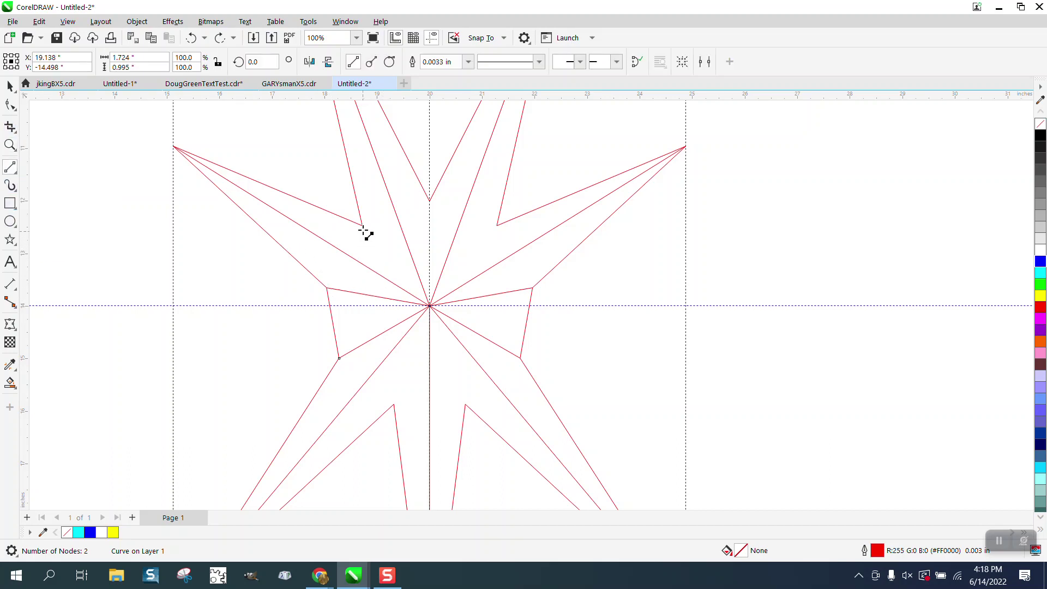
{"action": "left_click_drag", "start_coordinate": [362, 225], "coordinate": [429, 305]}
{"action": "left_click_drag", "start_coordinate": [498, 225], "coordinate": [430, 305]}
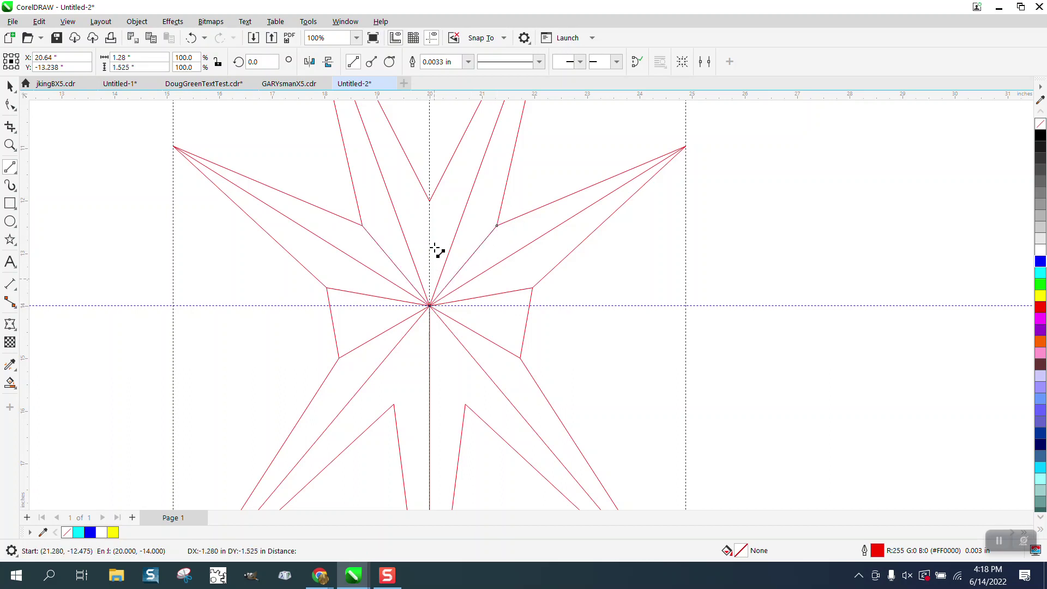
{"action": "left_click_drag", "start_coordinate": [429, 201], "coordinate": [429, 305]}
{"action": "left_click_drag", "start_coordinate": [466, 403], "coordinate": [430, 306]}
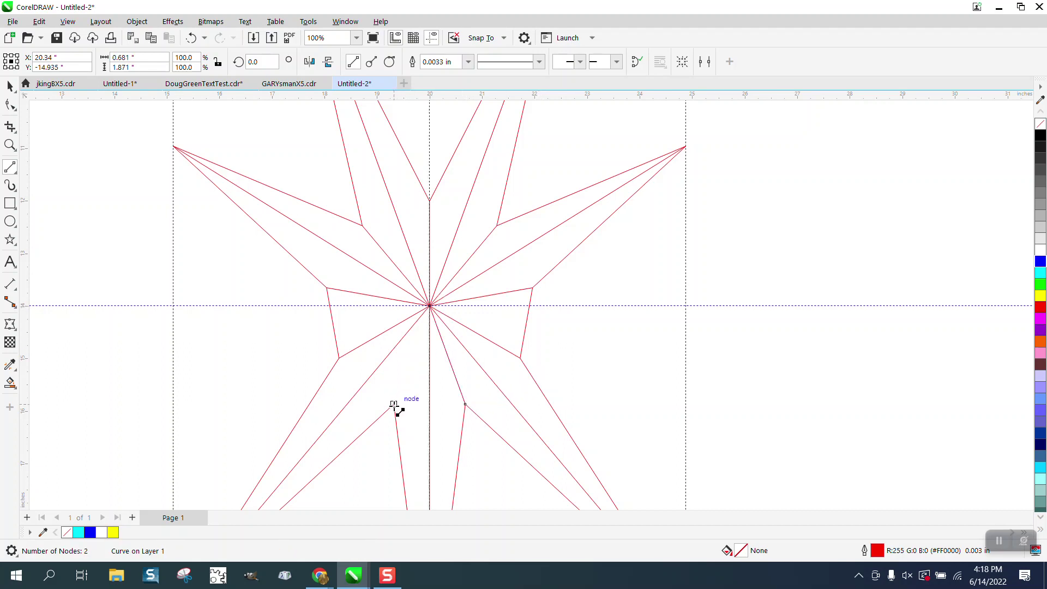
{"action": "left_click_drag", "start_coordinate": [394, 405], "coordinate": [431, 305]}
Smart-fill one facet of the two upper points, the right point, the lower-right point and the bottom point with blue.
{"action": "scroll", "coordinate": [405, 334], "scroll_direction": "down", "scroll_amount": 2}
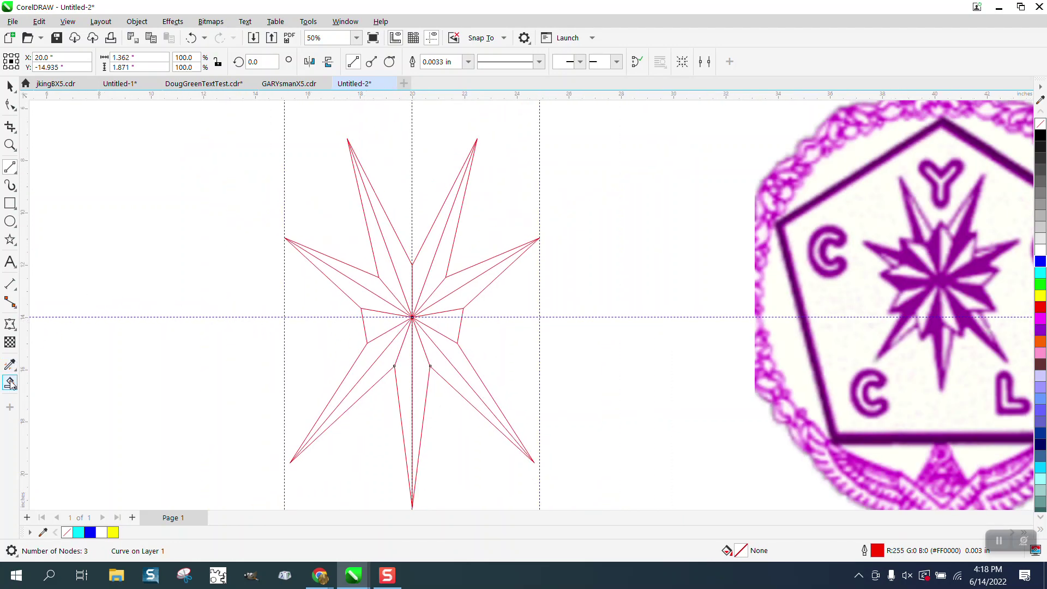
{"action": "left_click", "coordinate": [10, 385]}
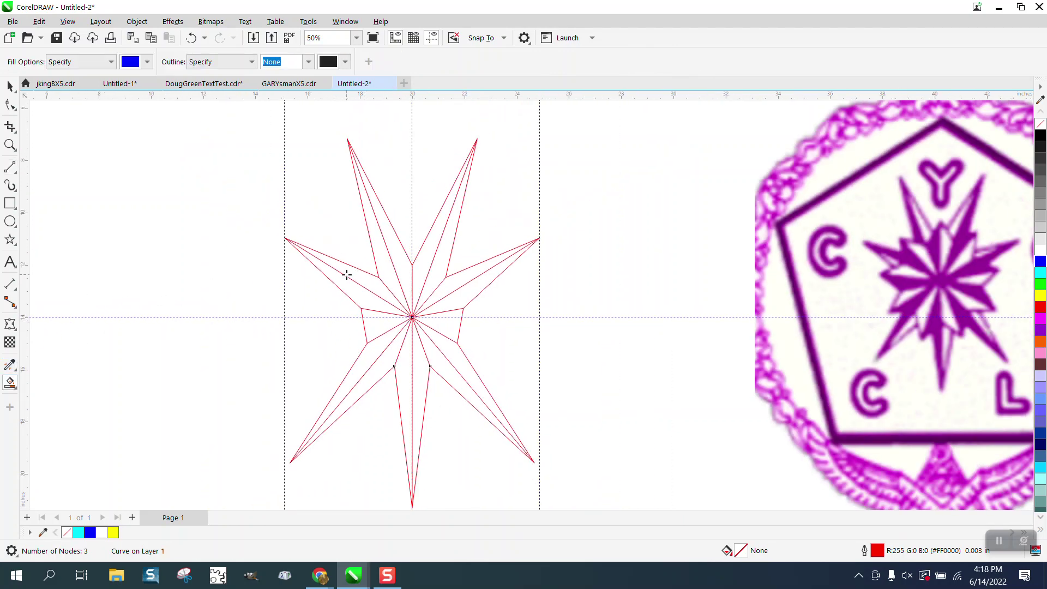
{"action": "left_click", "coordinate": [379, 254]}
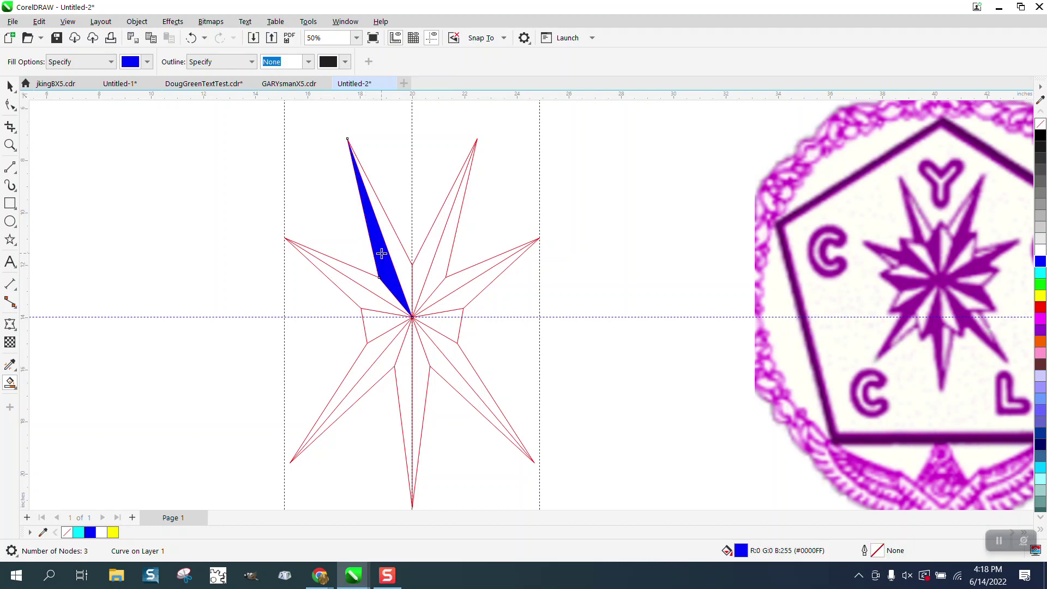
{"action": "left_click", "coordinate": [446, 260]}
{"action": "left_click", "coordinate": [464, 293]}
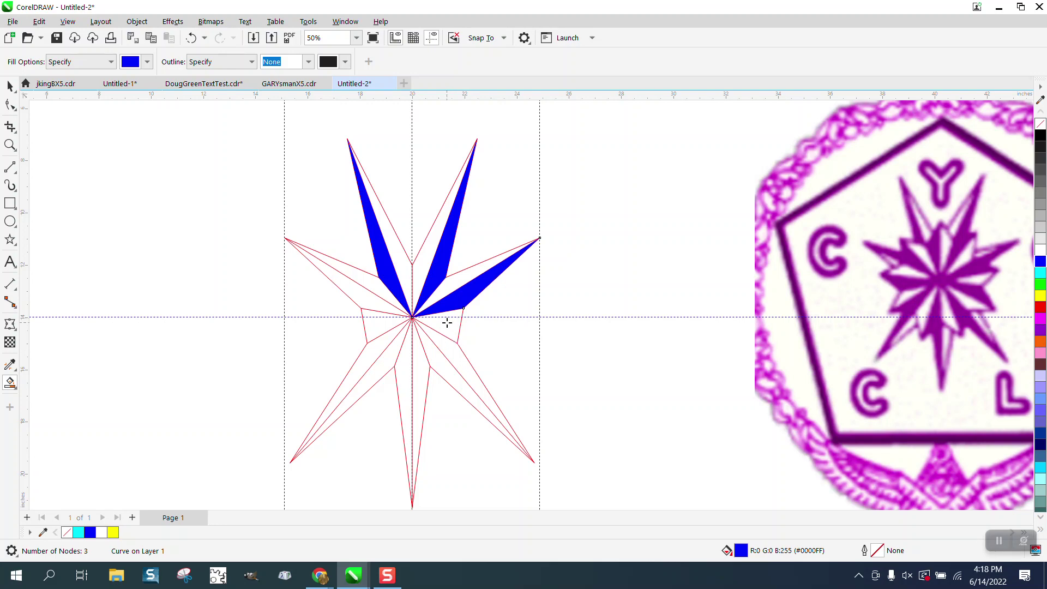
{"action": "left_click", "coordinate": [432, 364]}
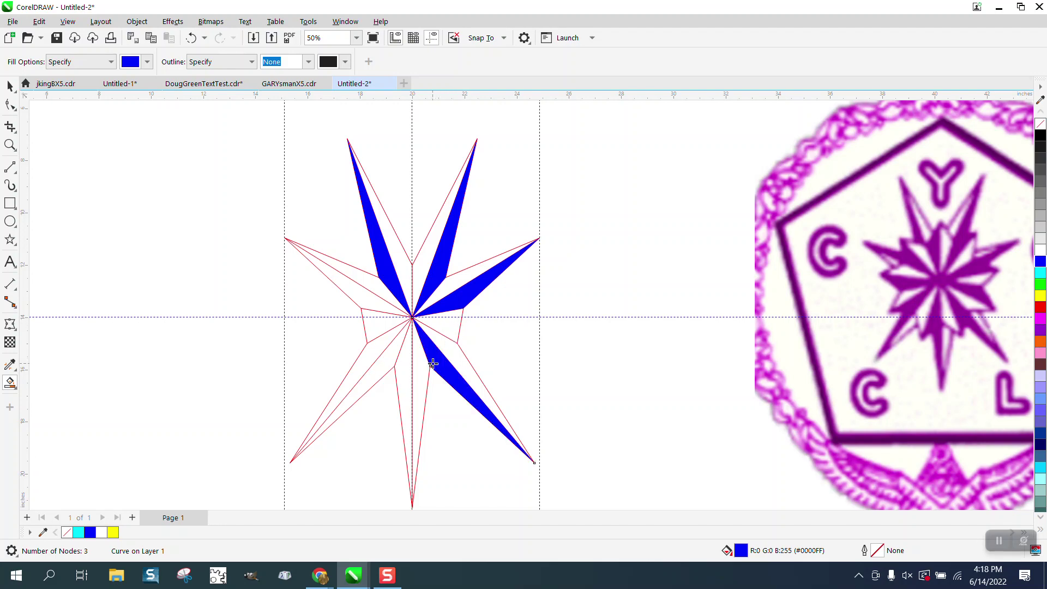
{"action": "left_click", "coordinate": [406, 369]}
Undo the stray blue fill and smart-fill the outer facet of the lower-left point and the upper facet of the left point.
{"action": "left_click", "coordinate": [354, 357]}
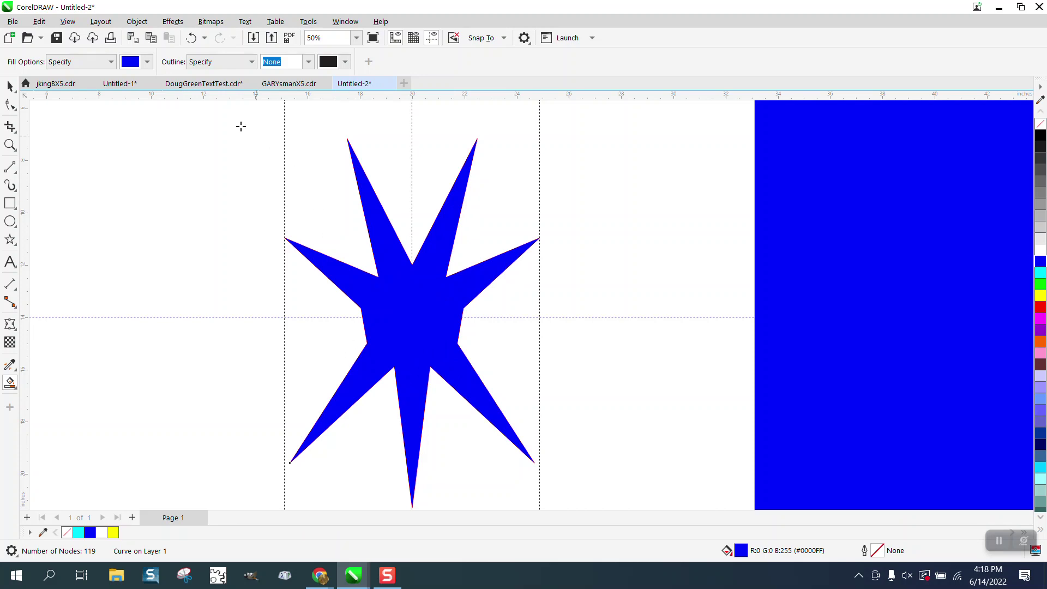
{"action": "left_click", "coordinate": [191, 38]}
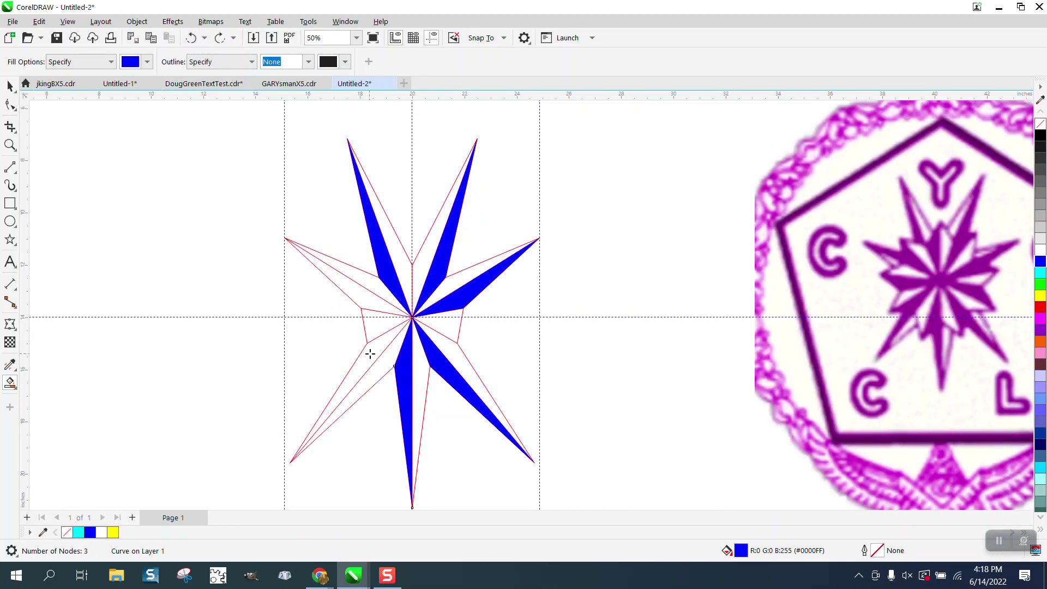
{"action": "left_click", "coordinate": [370, 354]}
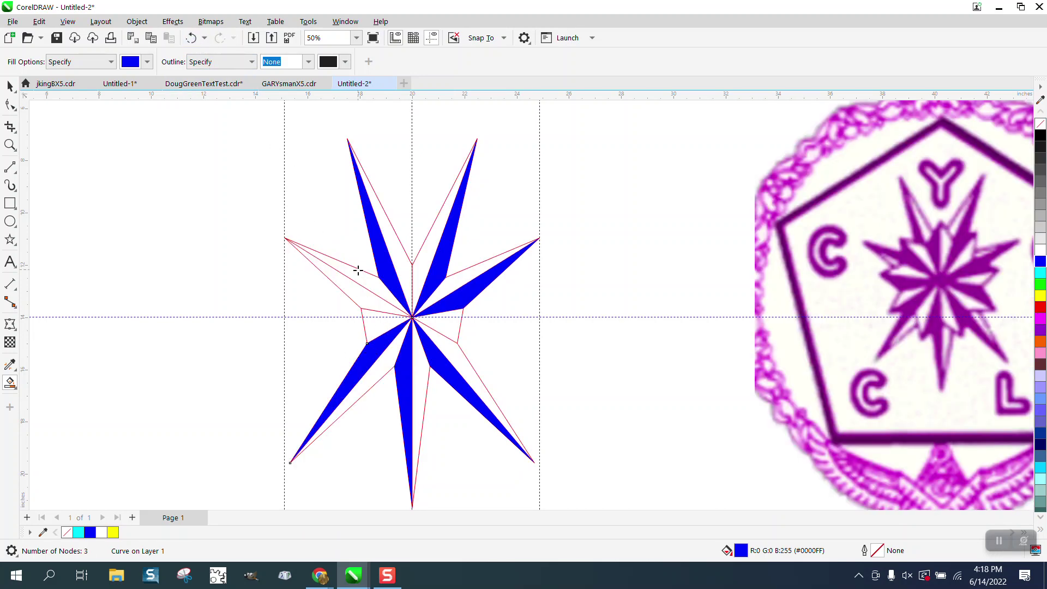
{"action": "left_click", "coordinate": [370, 282]}
{"action": "scroll", "coordinate": [414, 321], "scroll_direction": "down", "scroll_amount": 1}
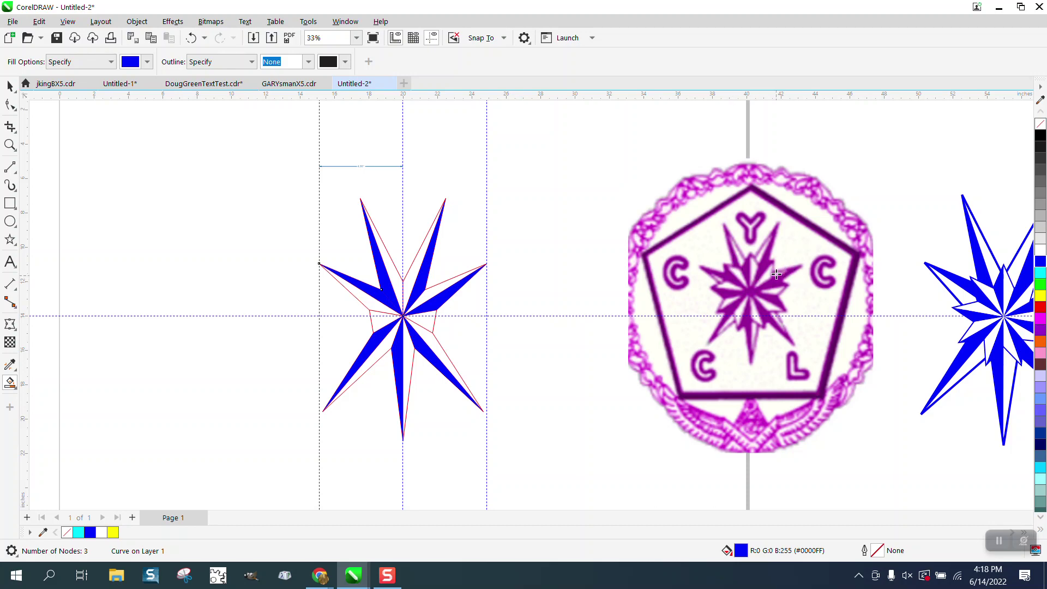
Clear the selection and set the document's nudge distance to 10 inches.
{"action": "left_click", "coordinate": [11, 86]}
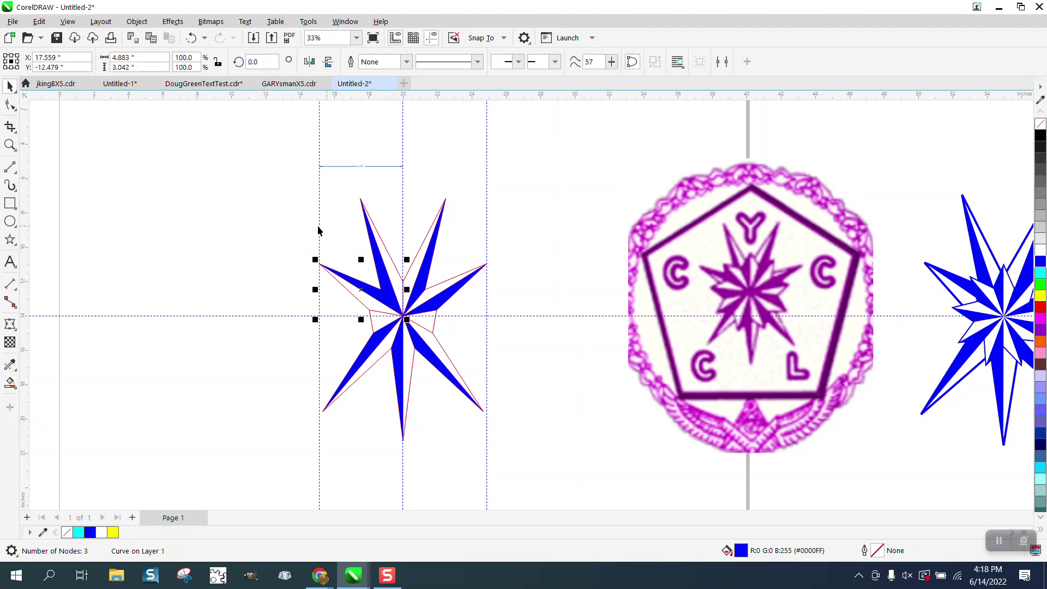
{"action": "left_click", "coordinate": [512, 191]}
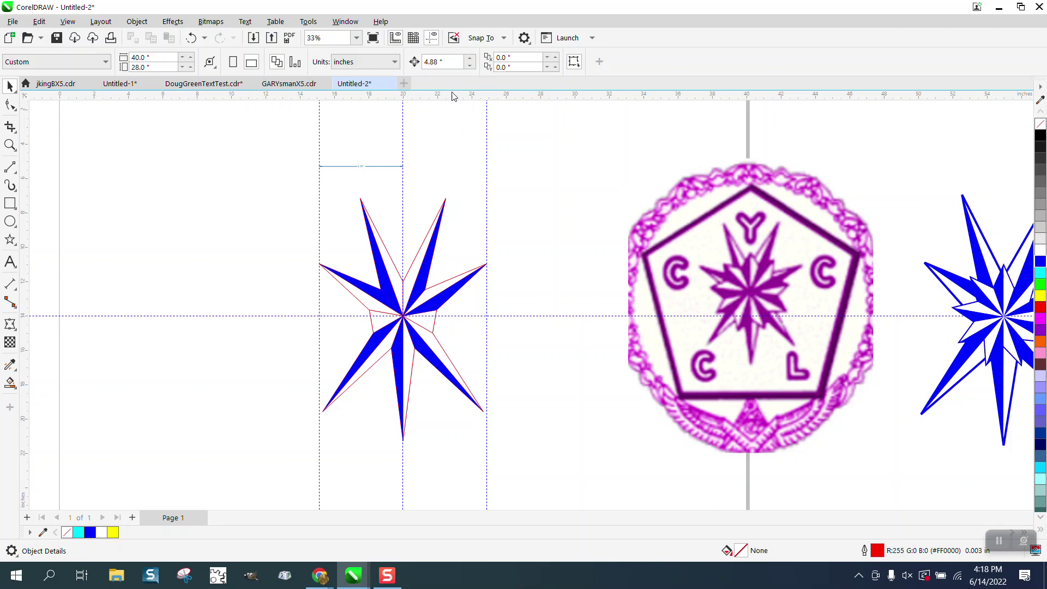
{"action": "left_click_drag", "start_coordinate": [520, 429], "coordinate": [523, 434]}
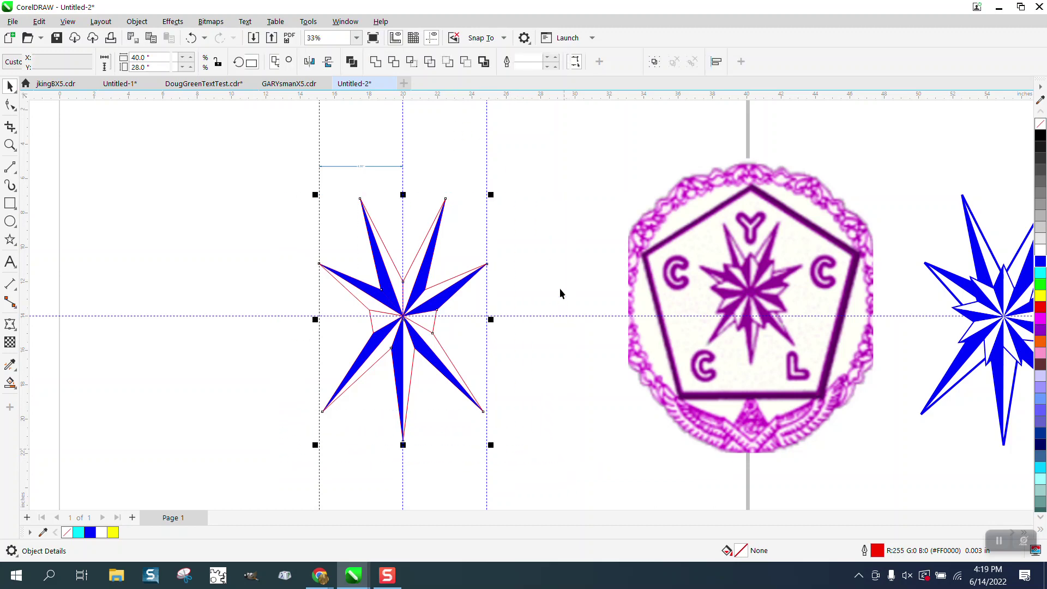
{"action": "left_click", "coordinate": [560, 273]}
{"action": "left_click", "coordinate": [439, 62]}
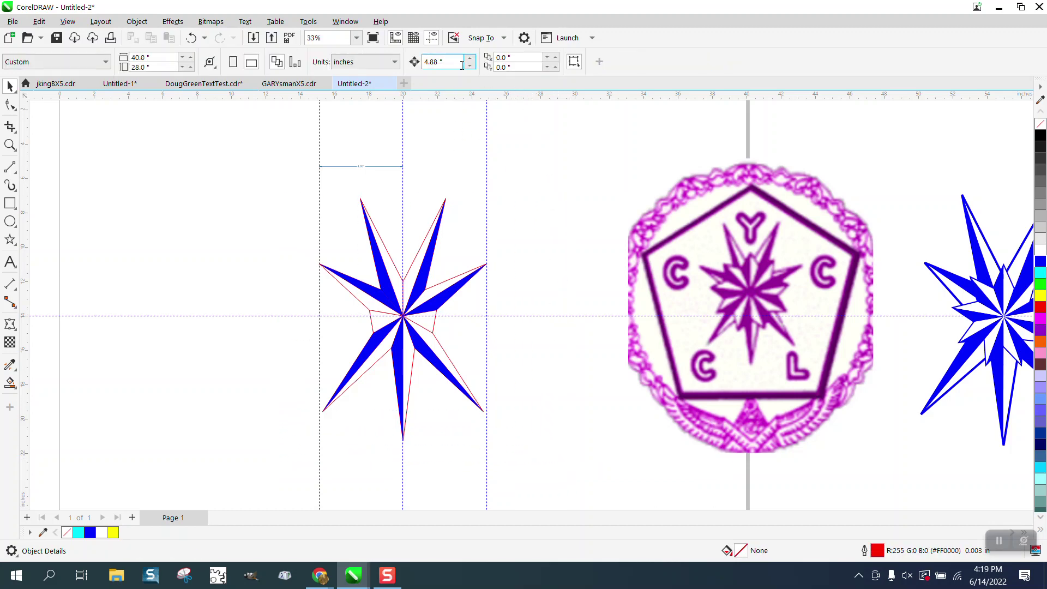
{"action": "type", "text": "10"}
Nudge each of the seven blue facets 10 inches to the left, out of the line construction.
{"action": "left_click", "coordinate": [419, 291]}
{"action": "key", "text": "Left"}
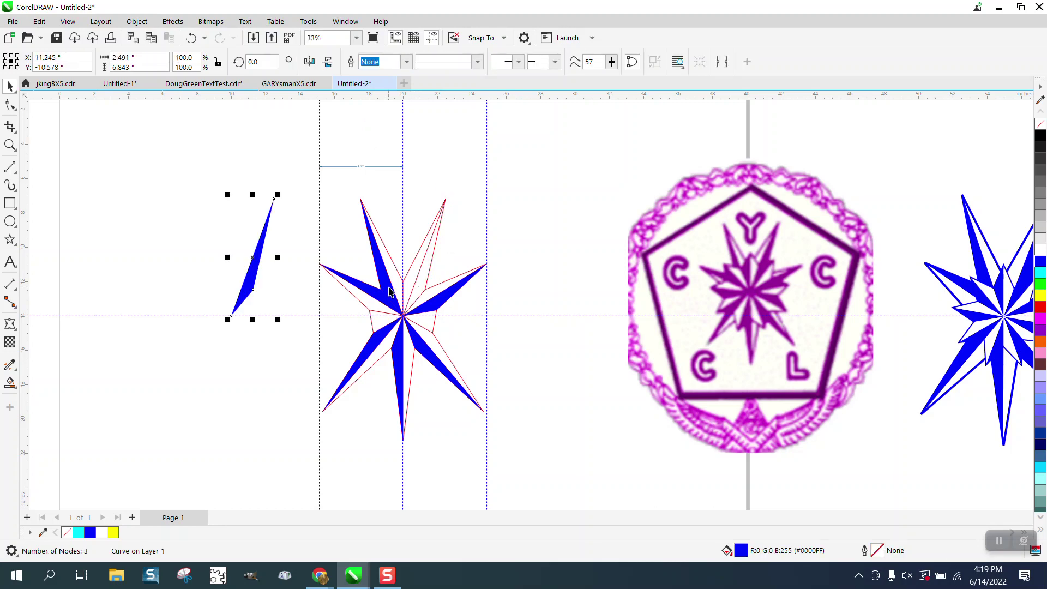
{"action": "left_click", "coordinate": [390, 289]}
{"action": "key", "text": "Left"}
{"action": "left_click", "coordinate": [381, 300]}
{"action": "key", "text": "Left"}
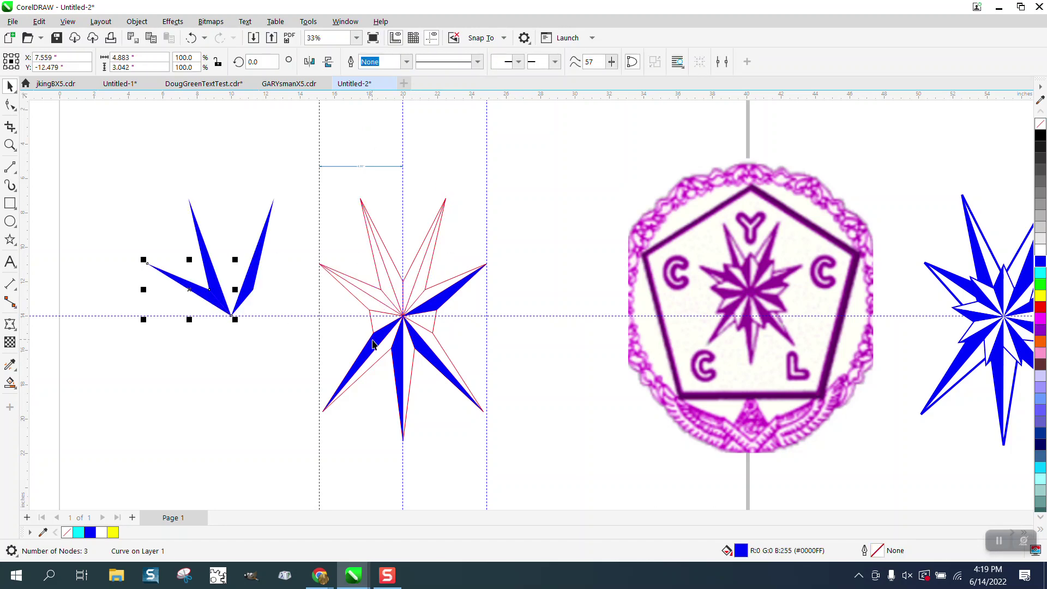
{"action": "left_click", "coordinate": [376, 344]}
{"action": "key", "text": "Left"}
{"action": "left_click", "coordinate": [399, 352]}
{"action": "key", "text": "Left"}
{"action": "left_click", "coordinate": [428, 354]}
{"action": "key", "text": "Left"}
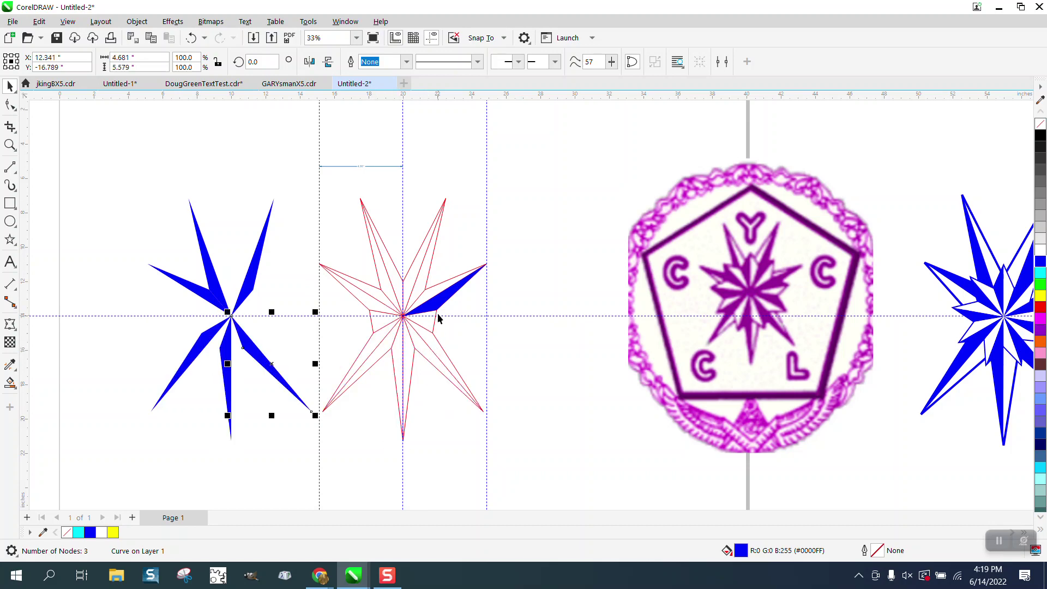
{"action": "left_click", "coordinate": [436, 302]}
{"action": "key", "text": "Left"}
Nudge the star outline 10 inches left onto the blue facets and delete the leftover construction lines.
{"action": "left_click", "coordinate": [415, 258]}
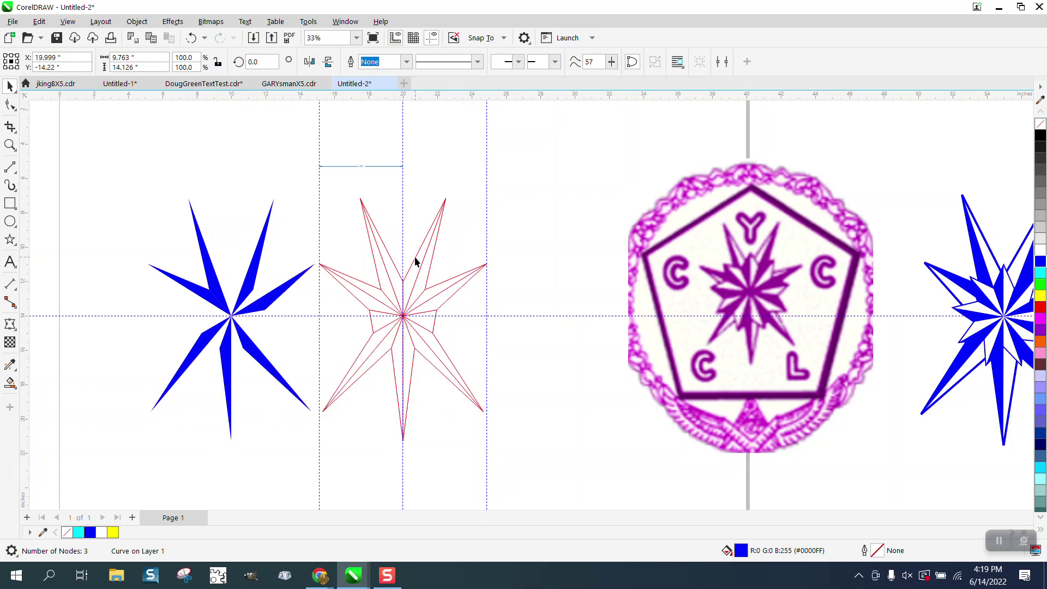
{"action": "key", "text": "Left"}
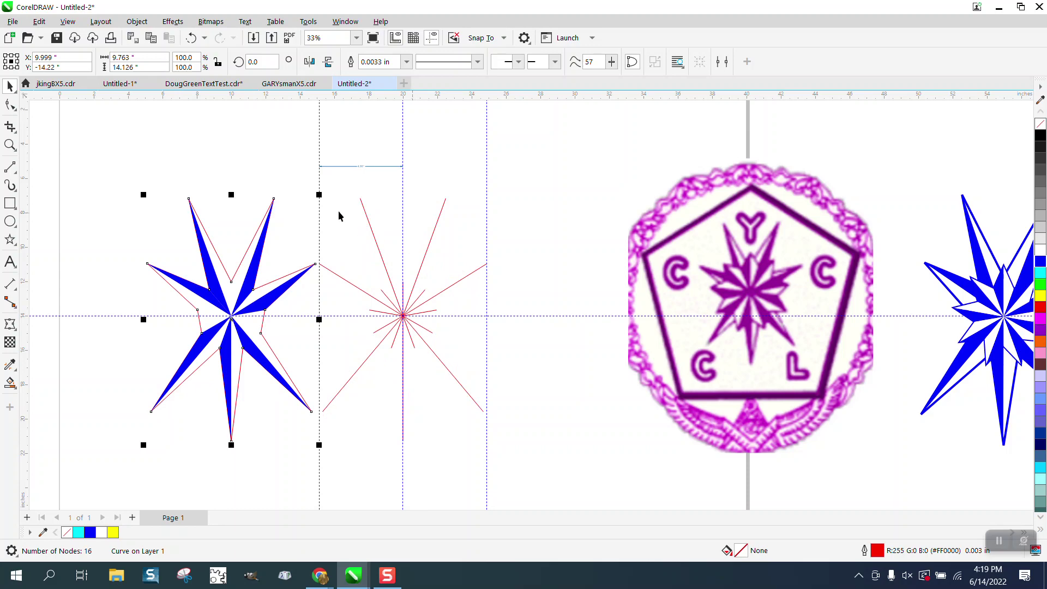
{"action": "left_click_drag", "start_coordinate": [300, 171], "coordinate": [585, 484]}
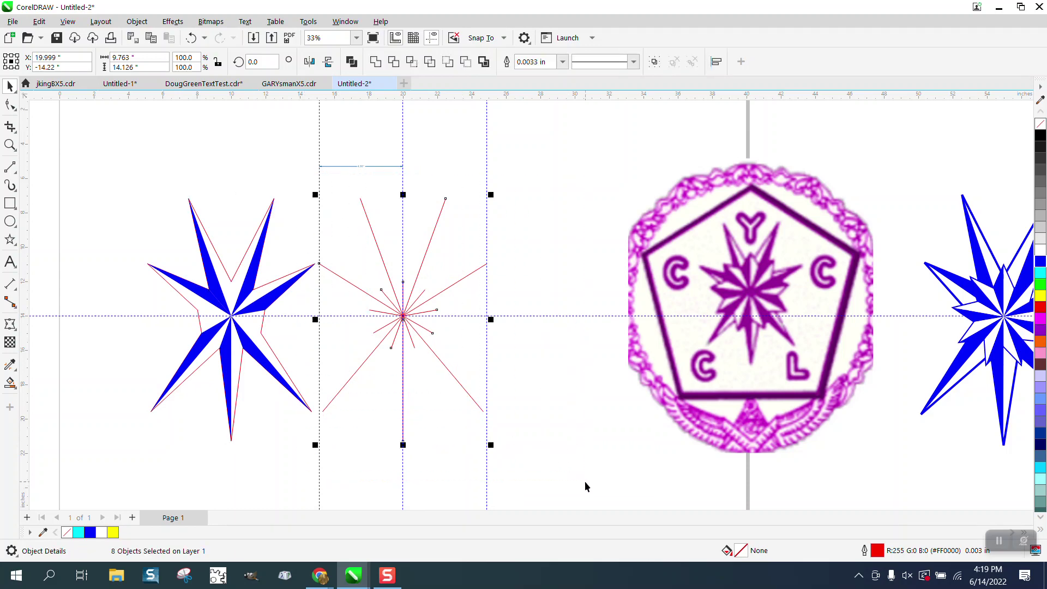
{"action": "key", "text": "Delete"}
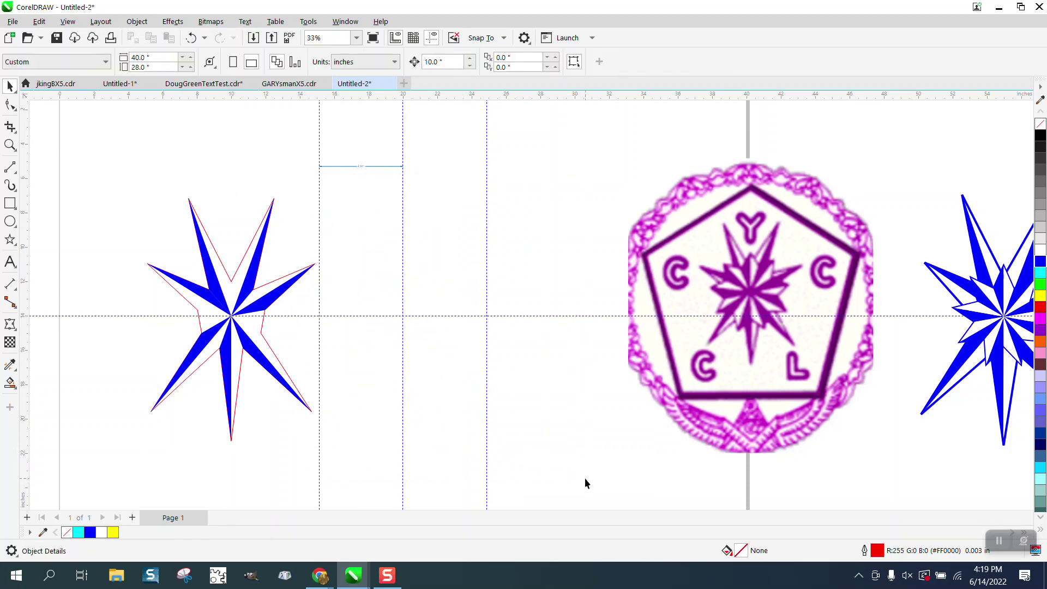
Give the star outline around the blue facets a blue colour and a 0.1 in width.
{"action": "left_click", "coordinate": [282, 281]}
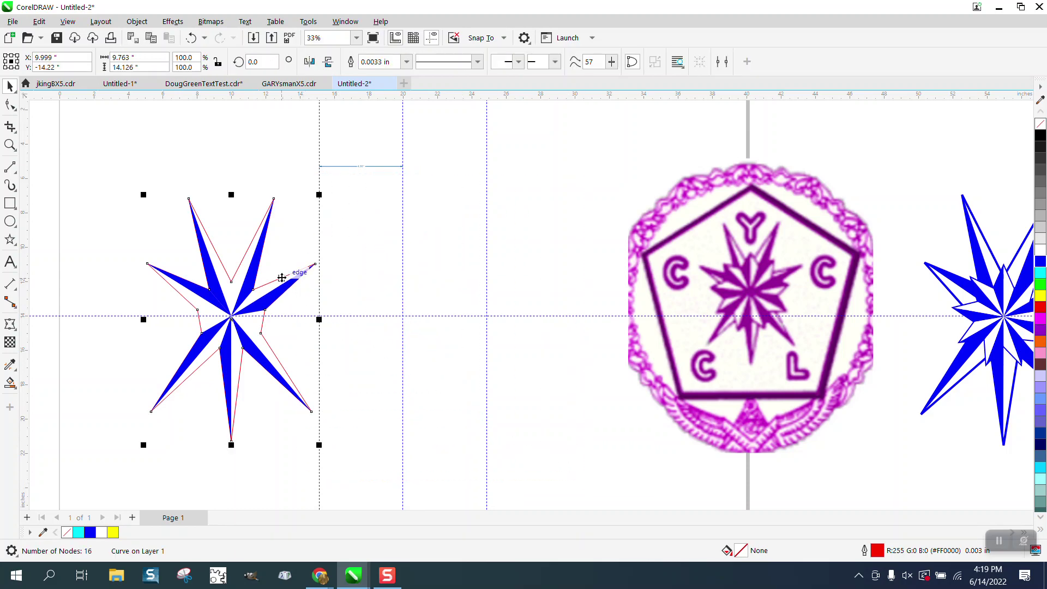
{"action": "right_click", "coordinate": [1041, 263]}
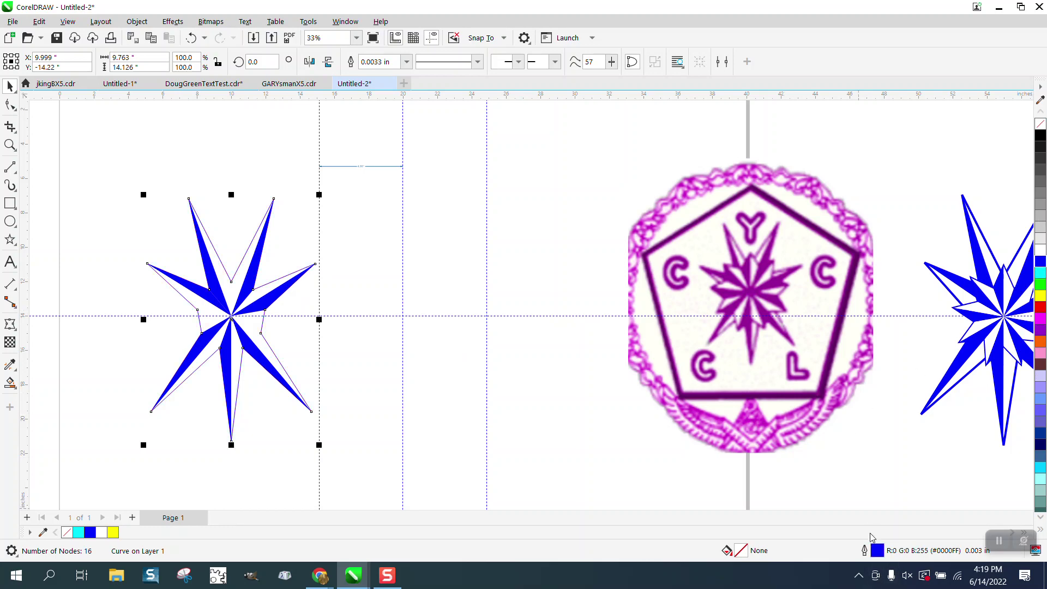
{"action": "double_click", "coordinate": [864, 550]}
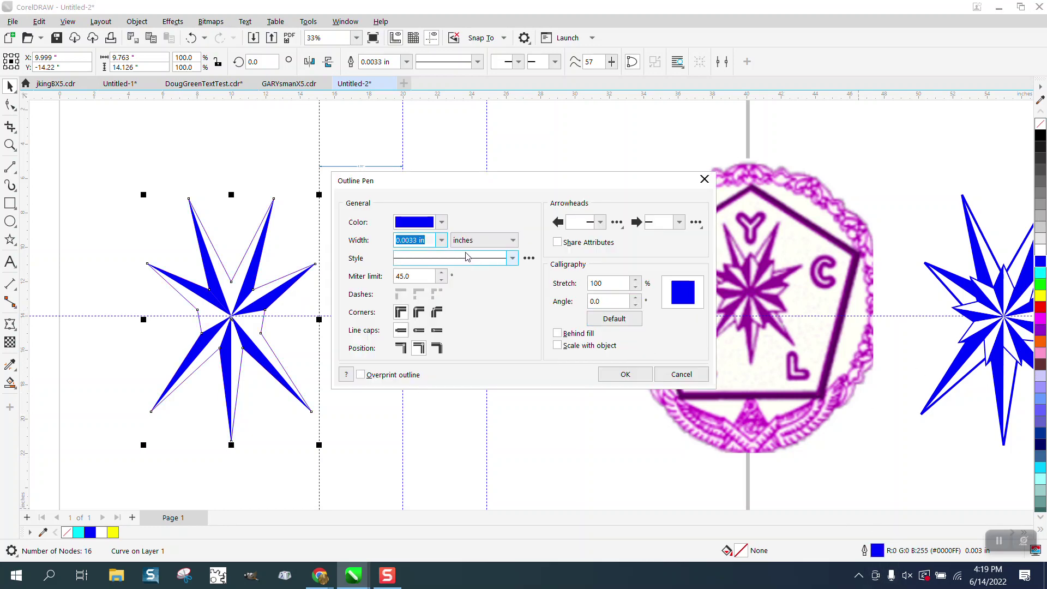
{"action": "left_click", "coordinate": [441, 239]}
{"action": "left_click", "coordinate": [407, 336]}
{"action": "left_click", "coordinate": [625, 374]}
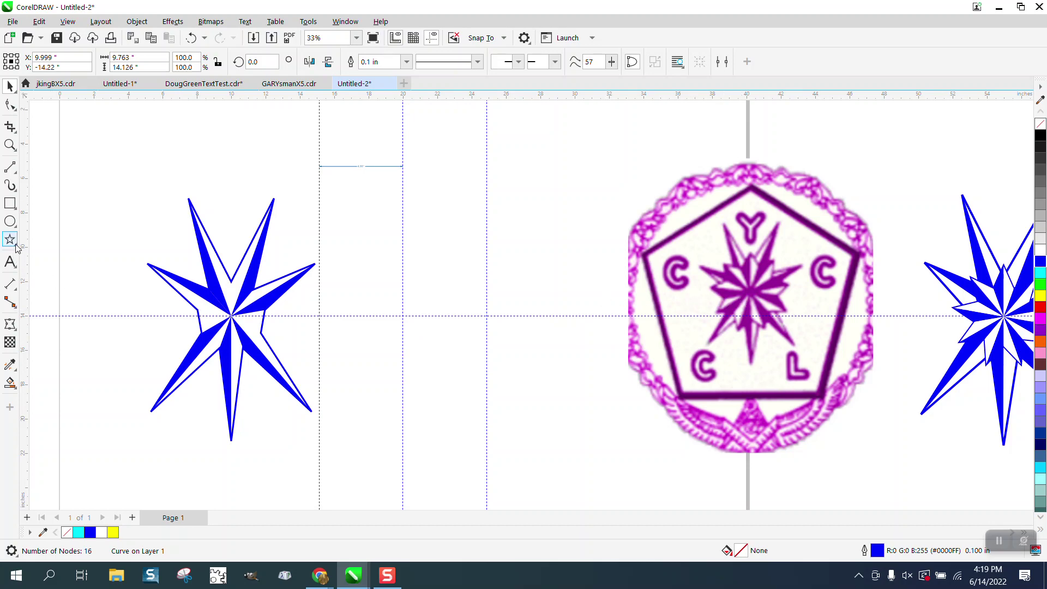
Draw a star about 7.5 by 7.9 inches centred on the page, and set its number of points to 9.
{"action": "left_click", "coordinate": [13, 243]}
{"action": "left_click", "coordinate": [43, 254]}
{"action": "left_click_drag", "start_coordinate": [525, 255], "coordinate": [397, 392]}
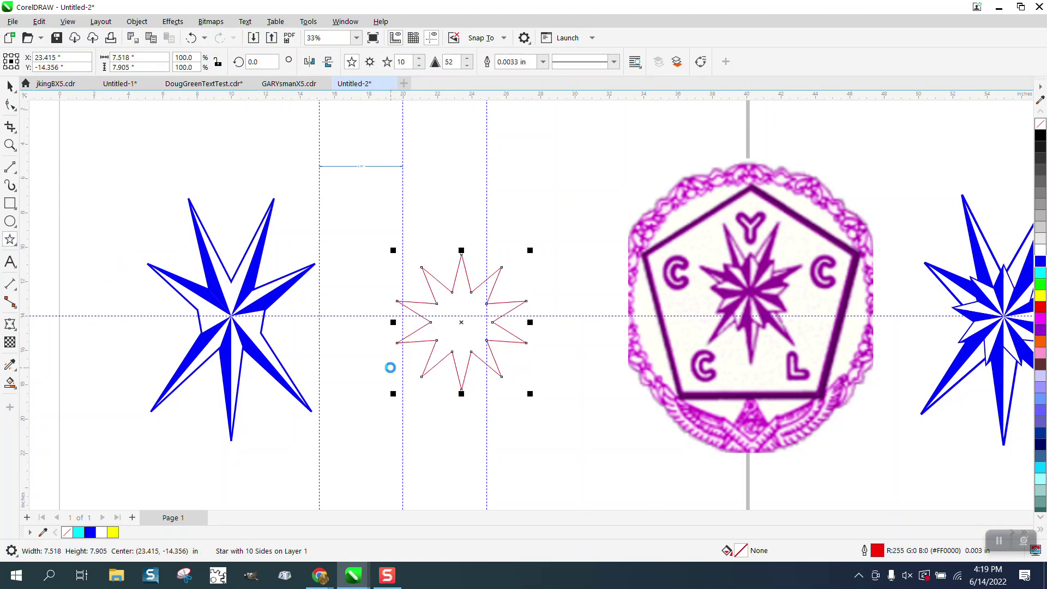
{"action": "key", "text": "p"}
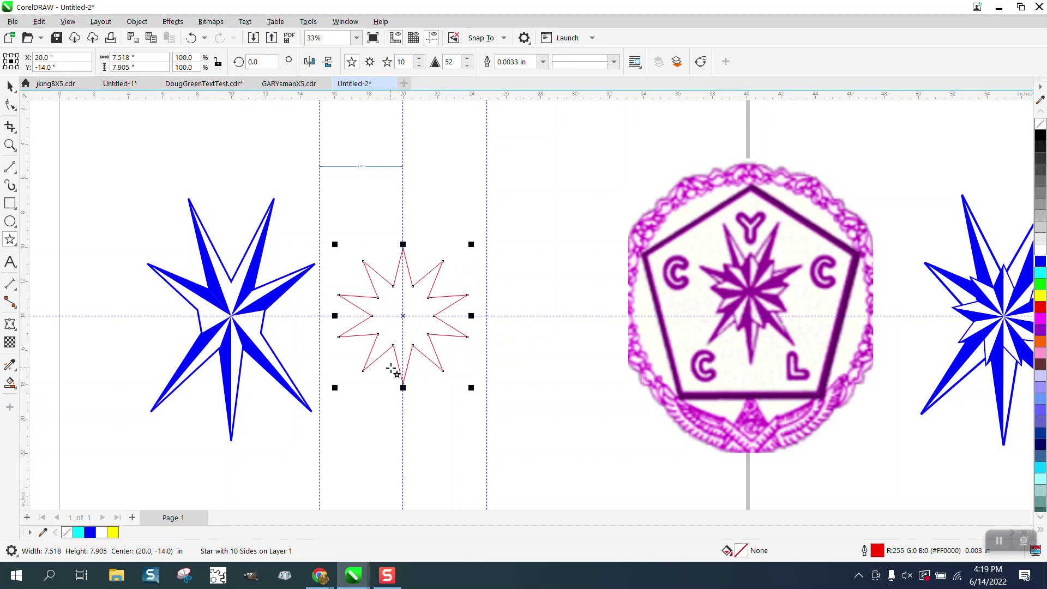
{"action": "left_click", "coordinate": [418, 66]}
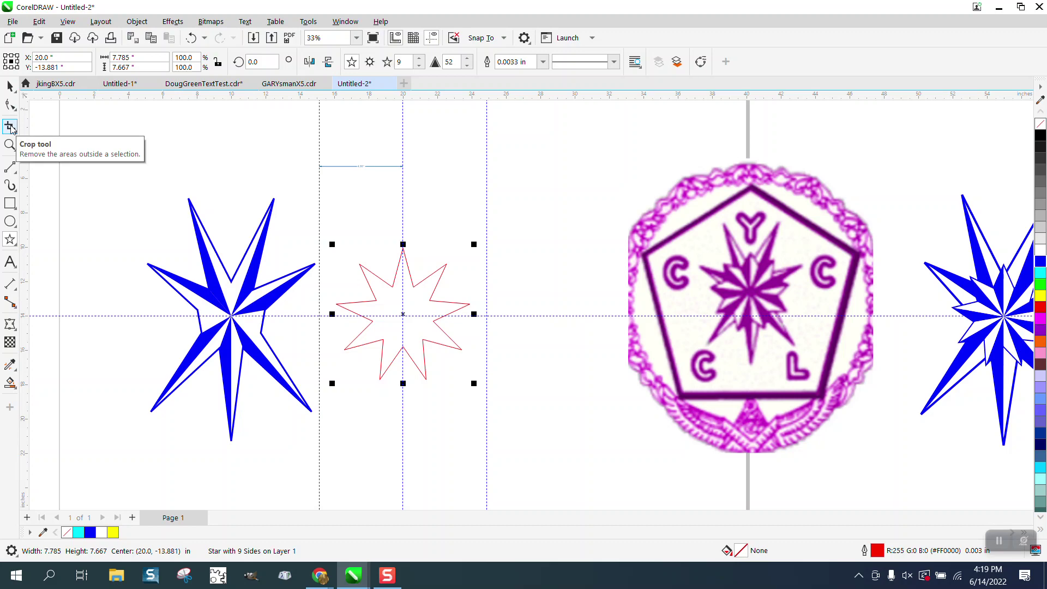
Reshape the nine-pointed star with the Shape tool by pulling the inner node beside its top point outward, making all points shallower.
{"action": "left_click", "coordinate": [10, 144]}
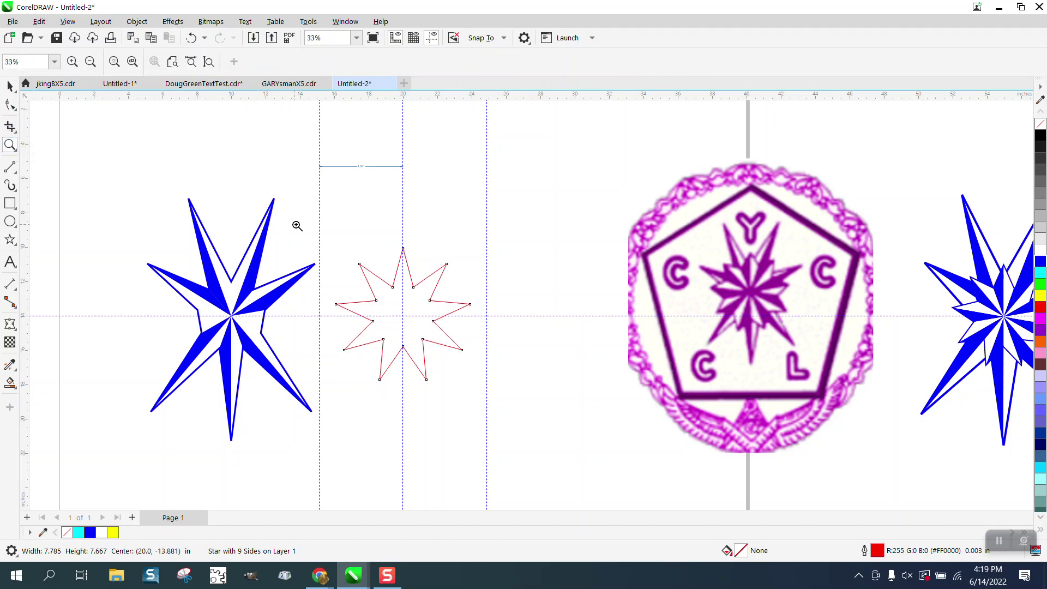
{"action": "left_click_drag", "start_coordinate": [304, 230], "coordinate": [926, 433]}
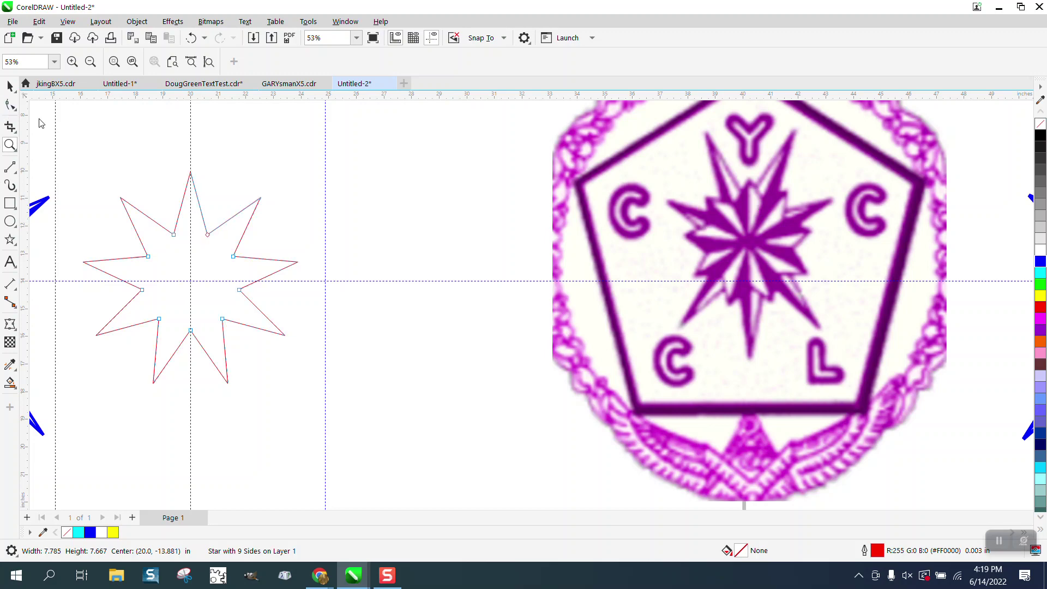
{"action": "left_click", "coordinate": [10, 104]}
{"action": "left_click_drag", "start_coordinate": [208, 235], "coordinate": [213, 220]}
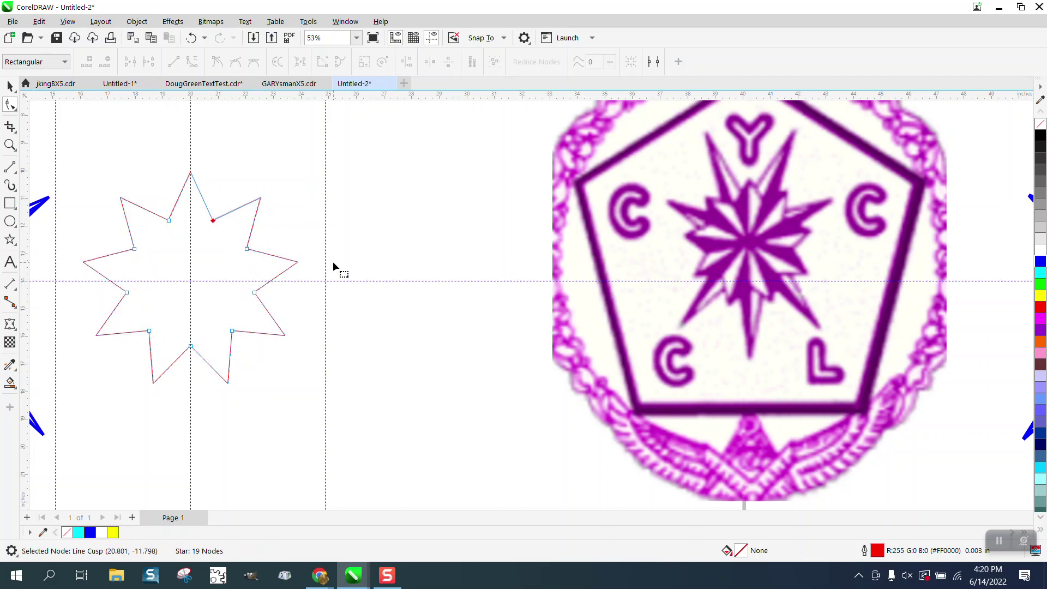
Draw straight lines from the nine-pointed star's tips through its centre to the opposite inner corners, starting with the top and upper points.
{"action": "scroll", "coordinate": [333, 264], "scroll_direction": "down", "scroll_amount": 1}
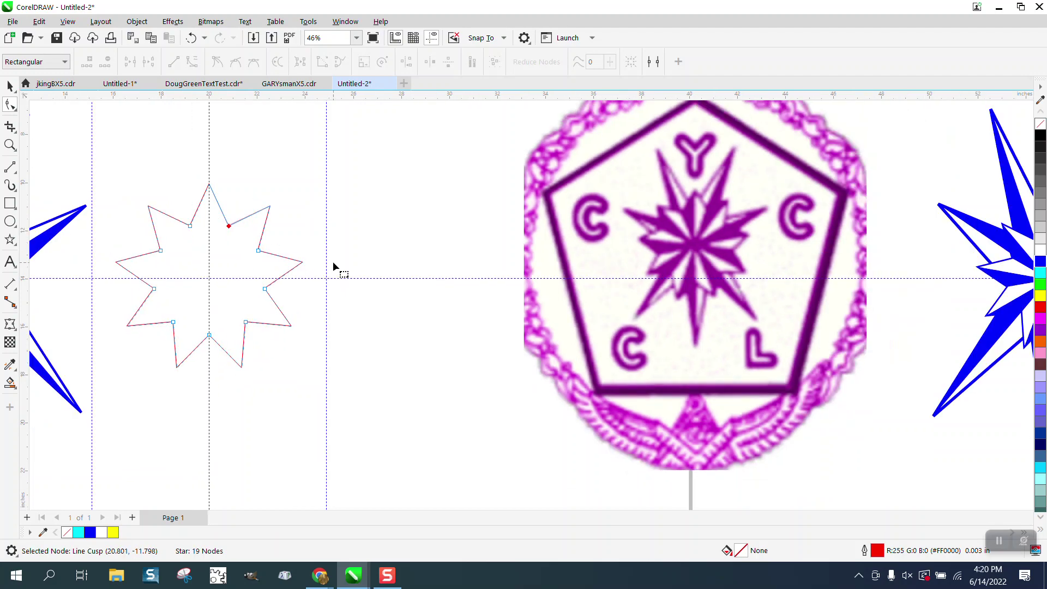
{"action": "left_click", "coordinate": [11, 169]}
{"action": "left_click", "coordinate": [58, 178]}
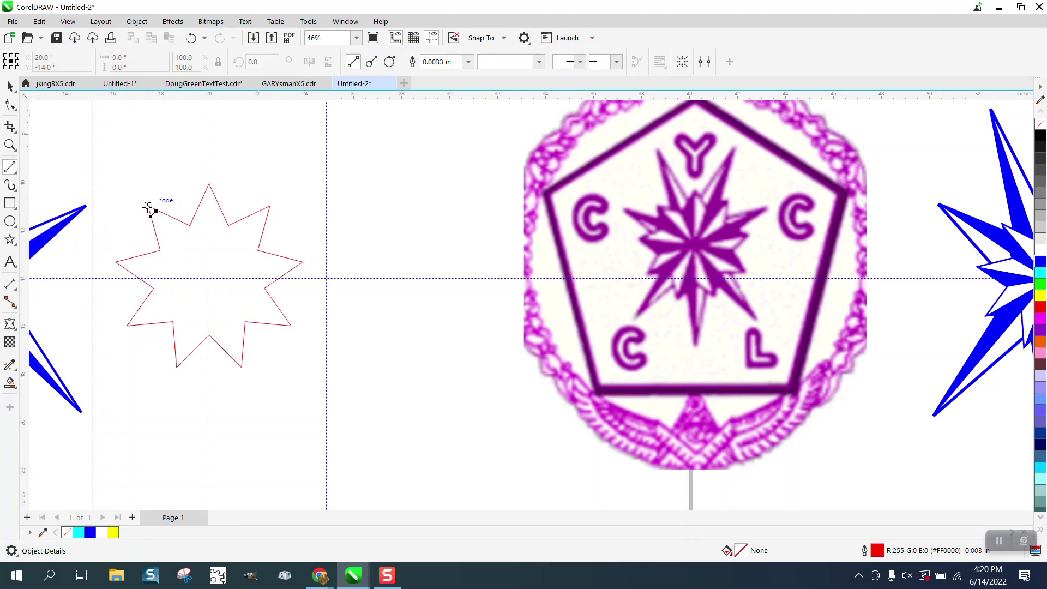
{"action": "left_click_drag", "start_coordinate": [147, 206], "coordinate": [159, 251]}
{"action": "left_click_drag", "start_coordinate": [209, 184], "coordinate": [209, 335]}
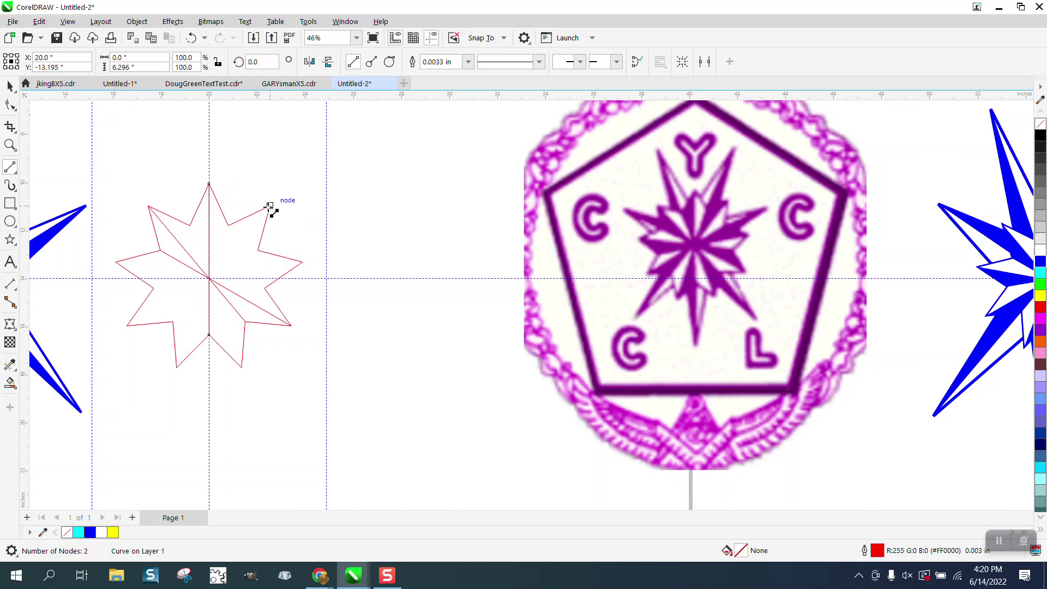
{"action": "left_click_drag", "start_coordinate": [269, 207], "coordinate": [173, 322]}
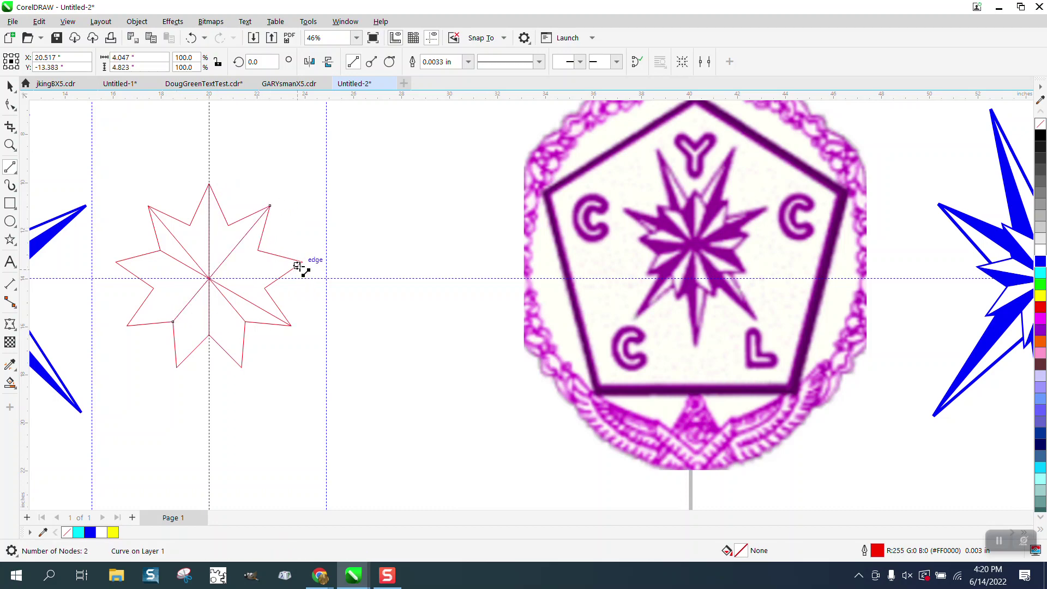
{"action": "left_click_drag", "start_coordinate": [302, 262], "coordinate": [154, 288]}
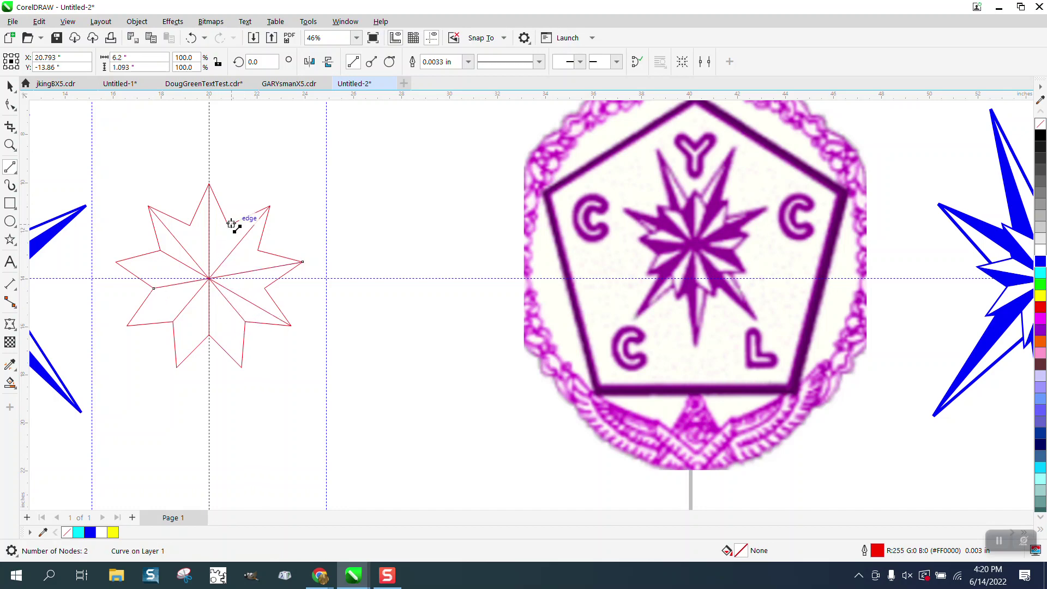
Draw lines from the star's remaining inner corners and tips to its centre, redrawing any line that misses the centre point.
{"action": "mouse_move", "coordinate": [228, 225]}
{"action": "left_mouse_down"}
{"action": "mouse_move", "coordinate": [206, 272]}
{"action": "mouse_move", "coordinate": [200, 259]}
{"action": "mouse_move", "coordinate": [209, 276]}
{"action": "left_mouse_up"}
{"action": "left_click_drag", "start_coordinate": [189, 225], "coordinate": [209, 277]}
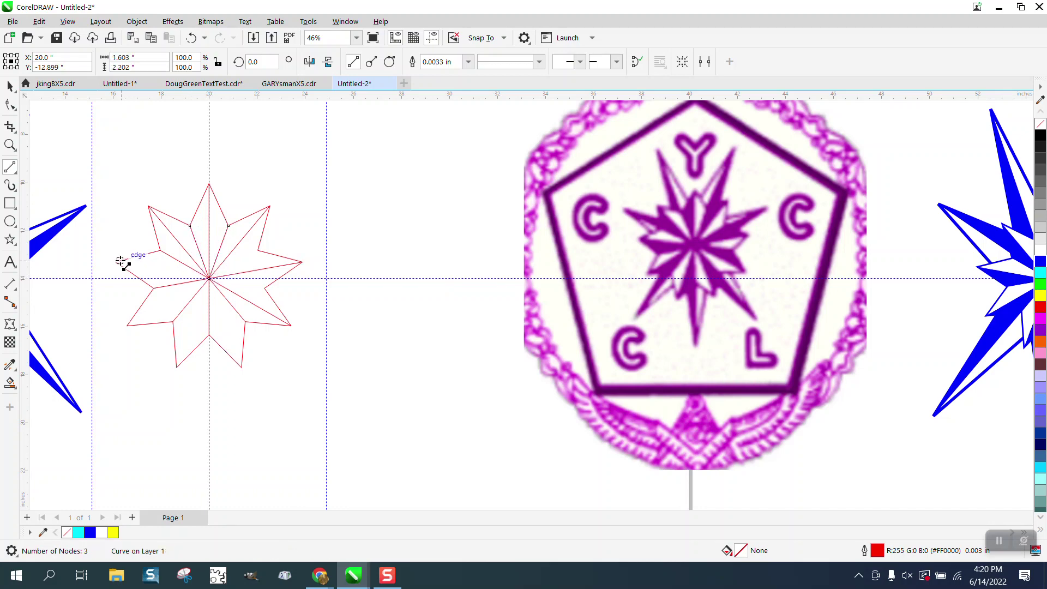
{"action": "left_click_drag", "start_coordinate": [116, 262], "coordinate": [209, 278]}
{"action": "left_click_drag", "start_coordinate": [128, 325], "coordinate": [209, 278]}
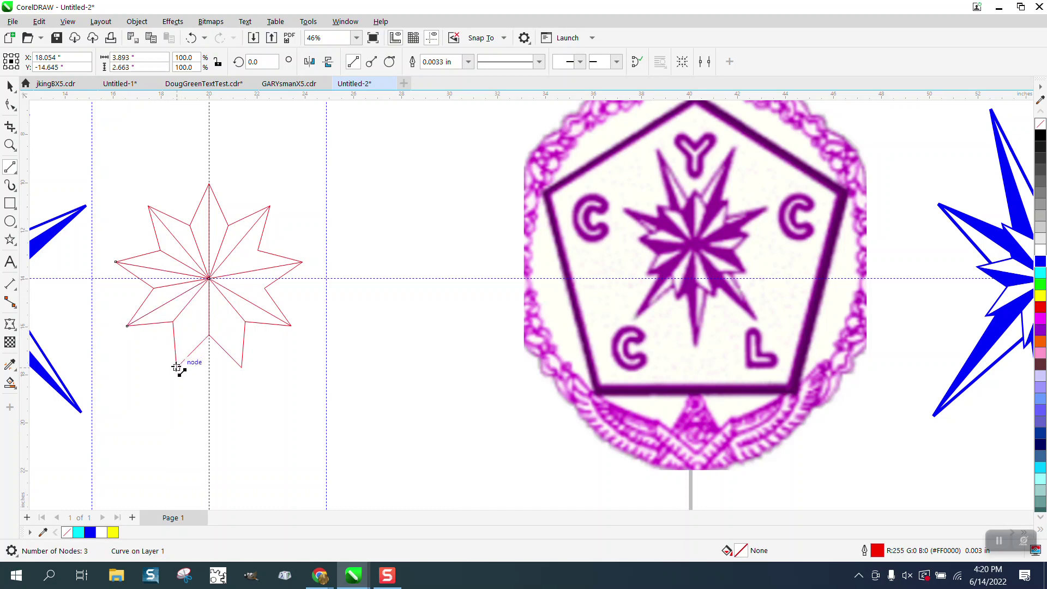
{"action": "left_click_drag", "start_coordinate": [176, 367], "coordinate": [209, 278]}
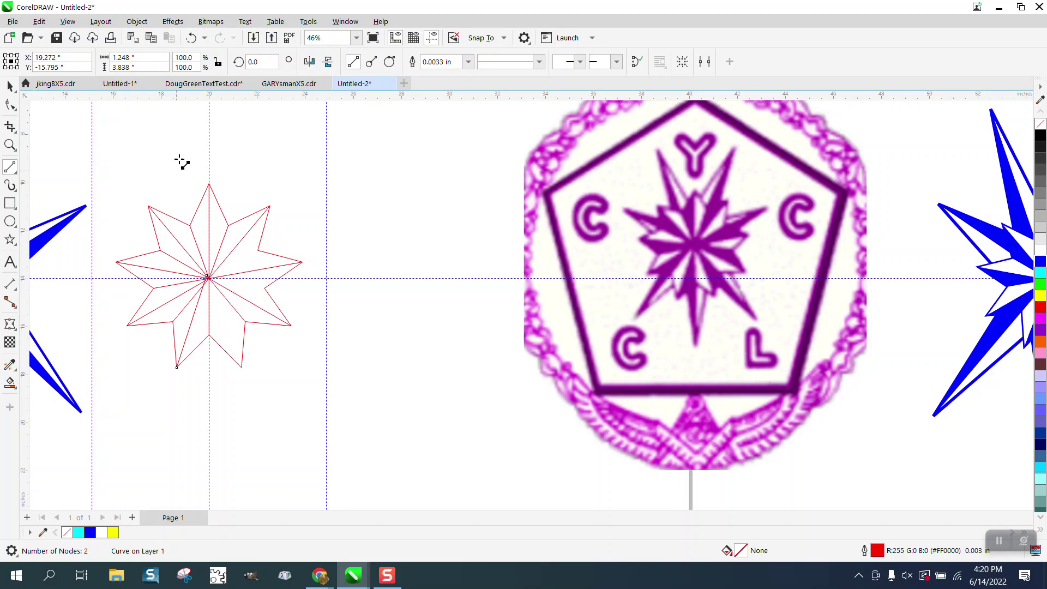
{"action": "left_click", "coordinate": [191, 37]}
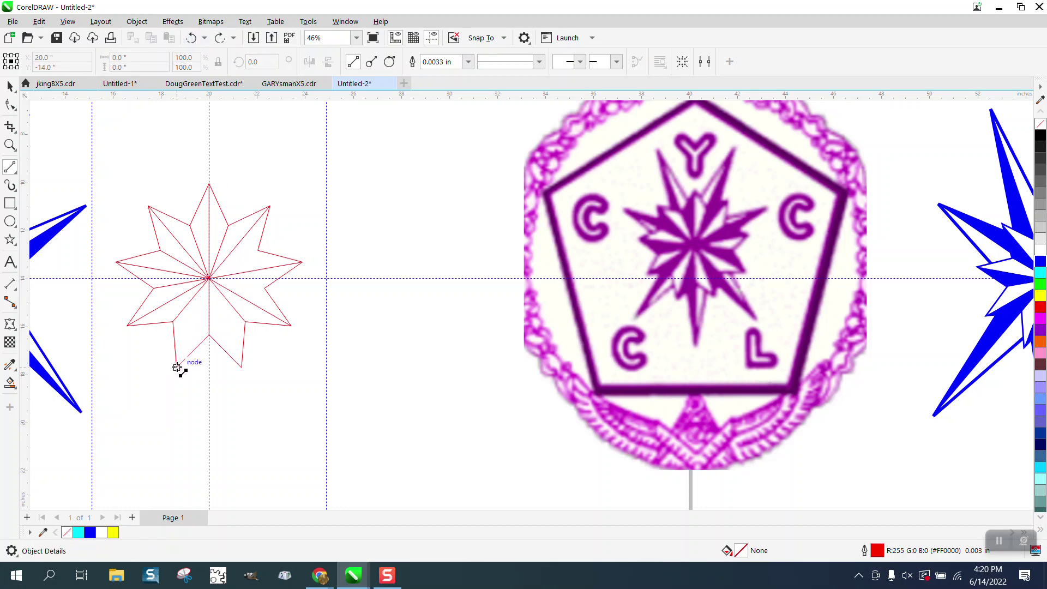
{"action": "left_click_drag", "start_coordinate": [178, 367], "coordinate": [209, 278]}
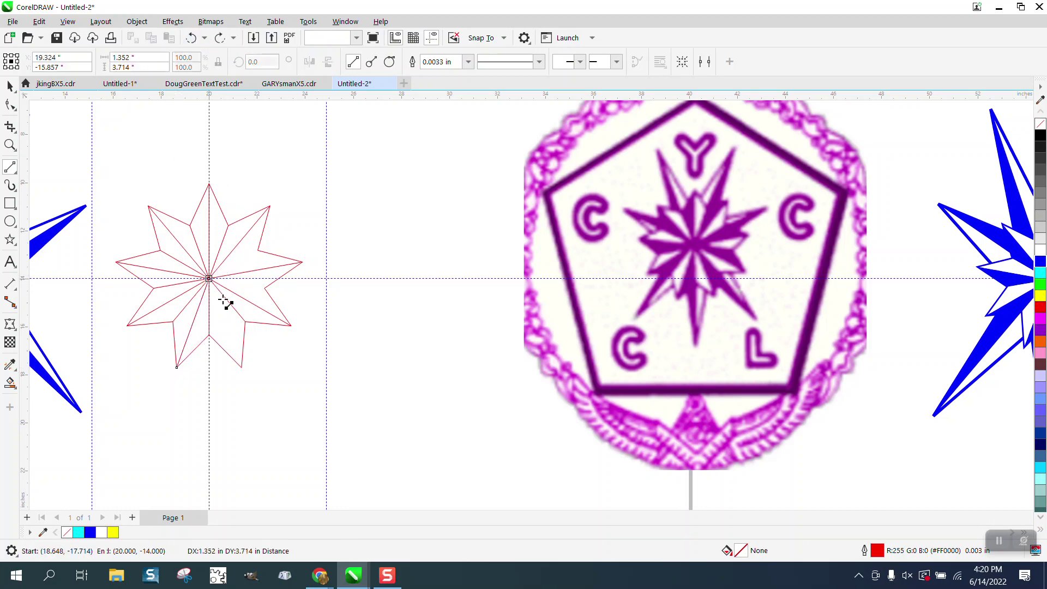
{"action": "left_click_drag", "start_coordinate": [242, 366], "coordinate": [209, 279]}
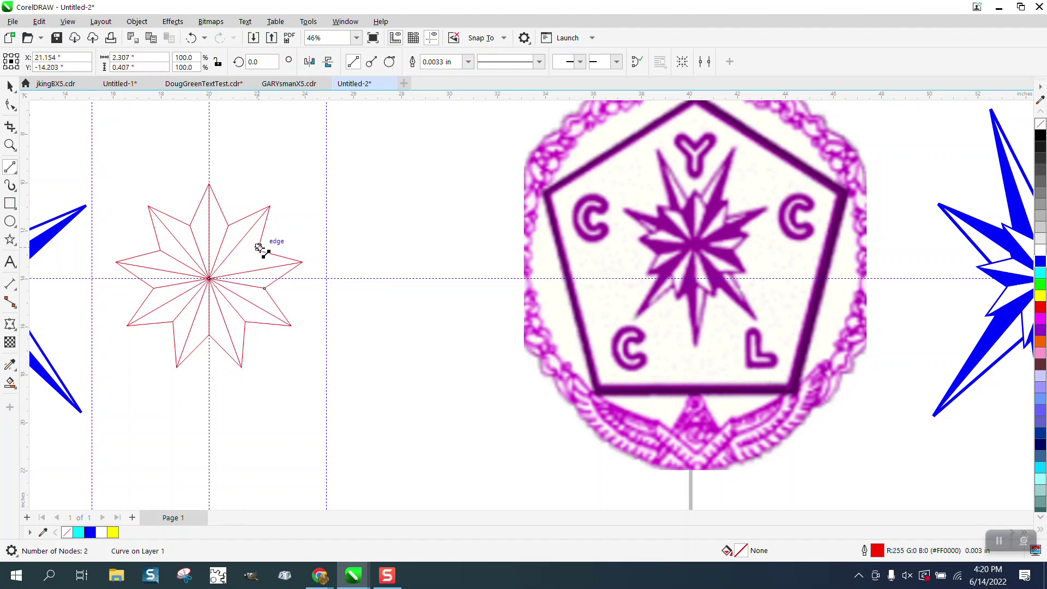
{"action": "left_click_drag", "start_coordinate": [259, 248], "coordinate": [209, 279]}
Smart-fill one half of each of the nine points with blue and no outline, working around the star.
{"action": "left_click", "coordinate": [10, 86]}
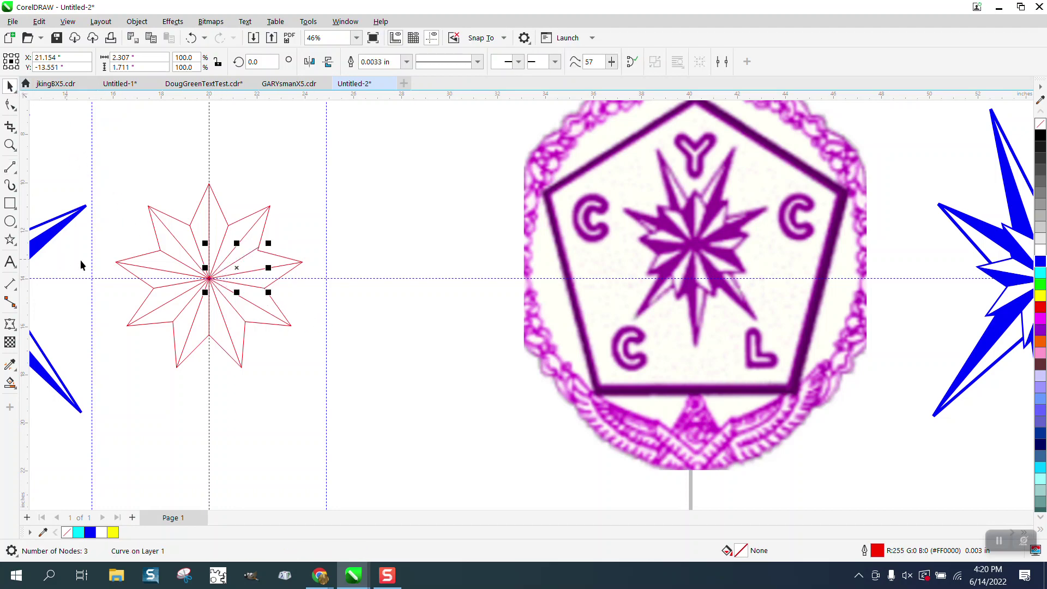
{"action": "left_click", "coordinate": [10, 382]}
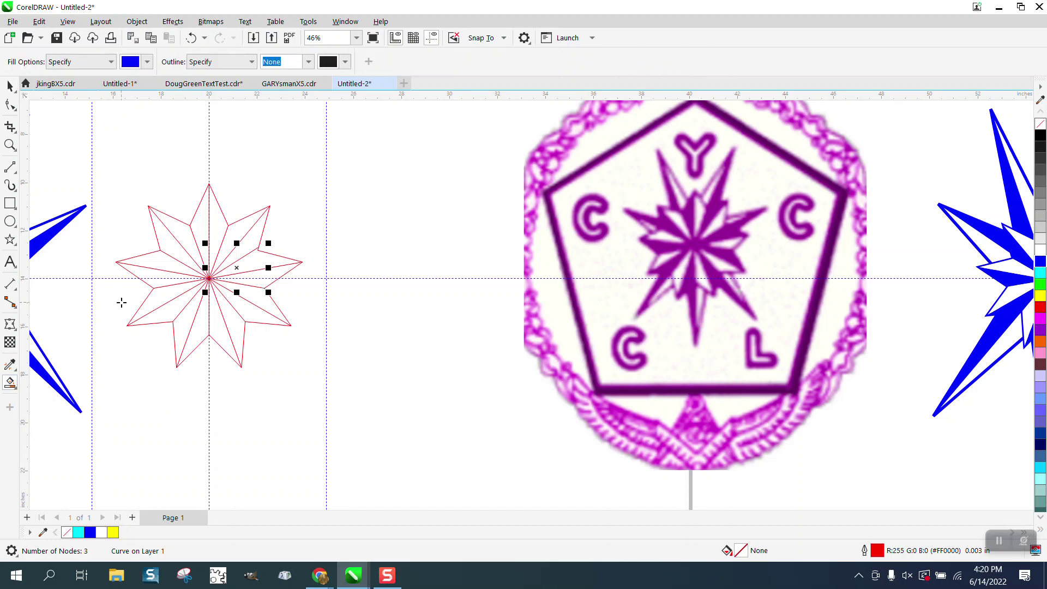
{"action": "left_click", "coordinate": [200, 229]}
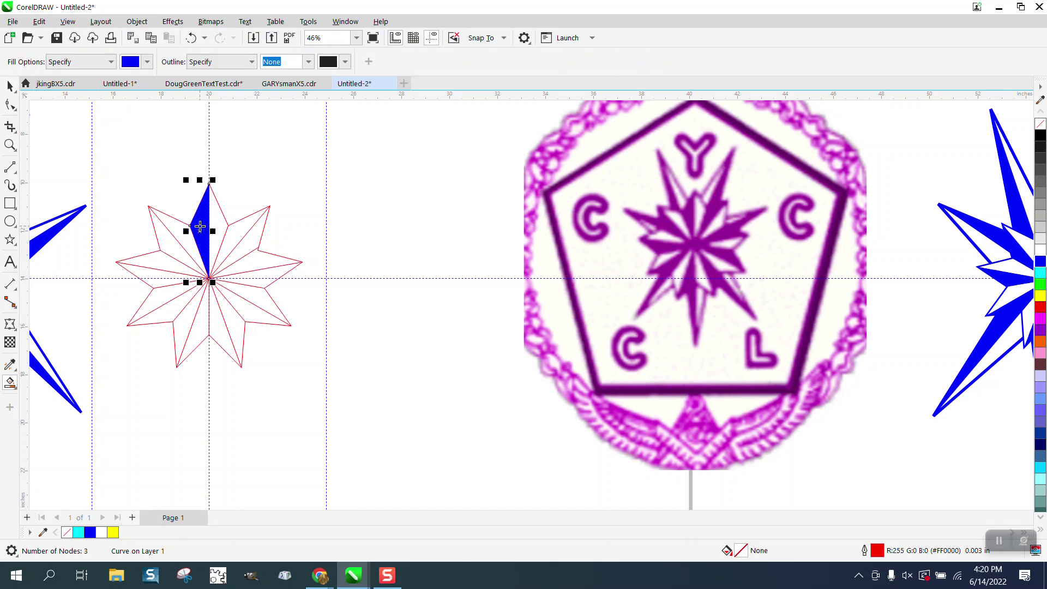
{"action": "left_click", "coordinate": [170, 241]}
{"action": "left_click", "coordinate": [159, 276]}
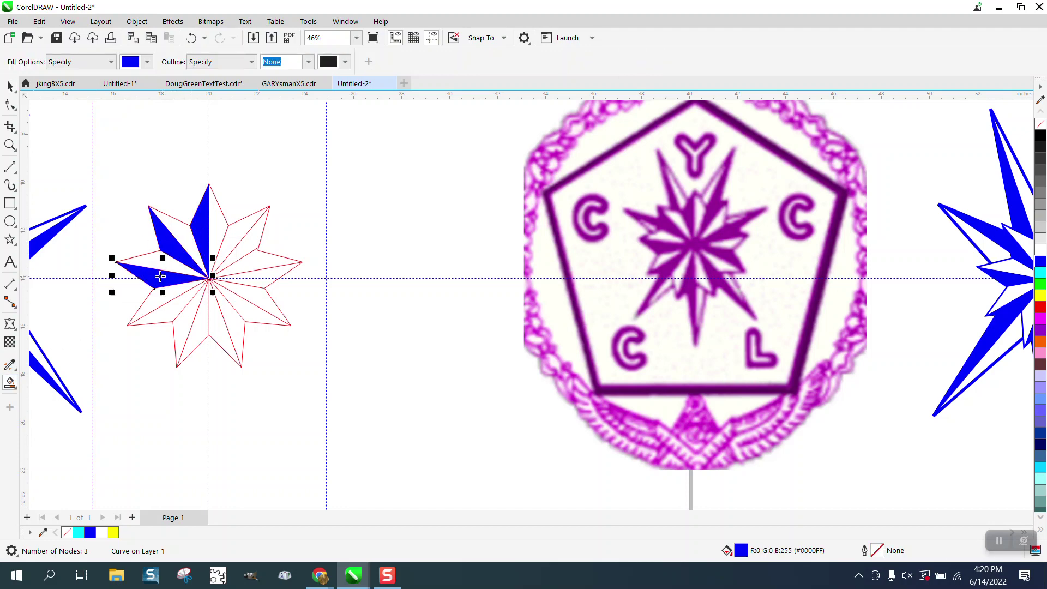
{"action": "left_click", "coordinate": [173, 306]}
{"action": "left_click", "coordinate": [199, 329]}
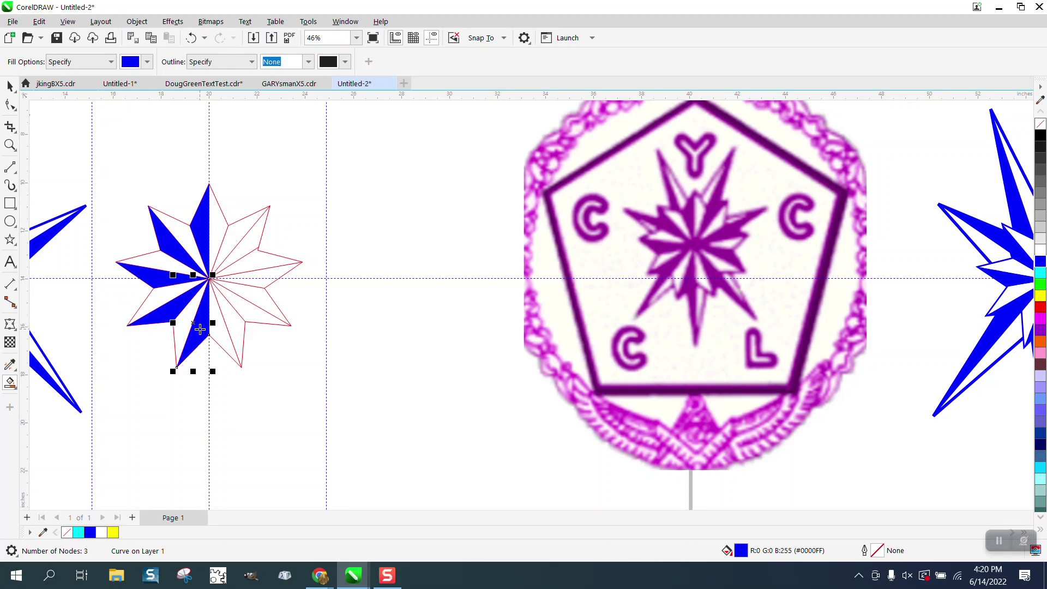
{"action": "left_click", "coordinate": [233, 326]}
{"action": "left_click", "coordinate": [265, 304]}
{"action": "left_click", "coordinate": [260, 261]}
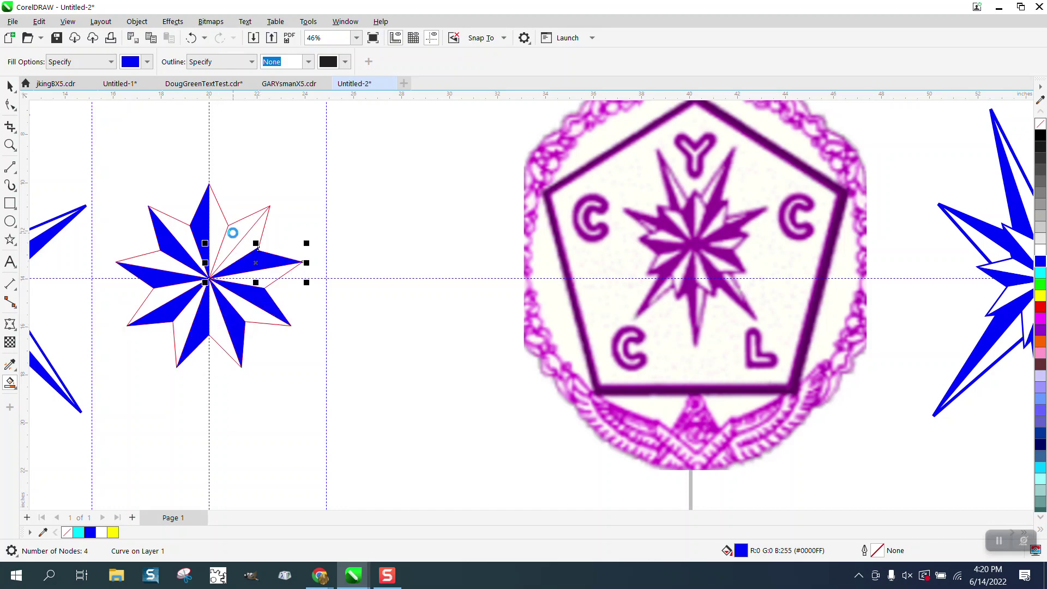
{"action": "left_click", "coordinate": [234, 235]}
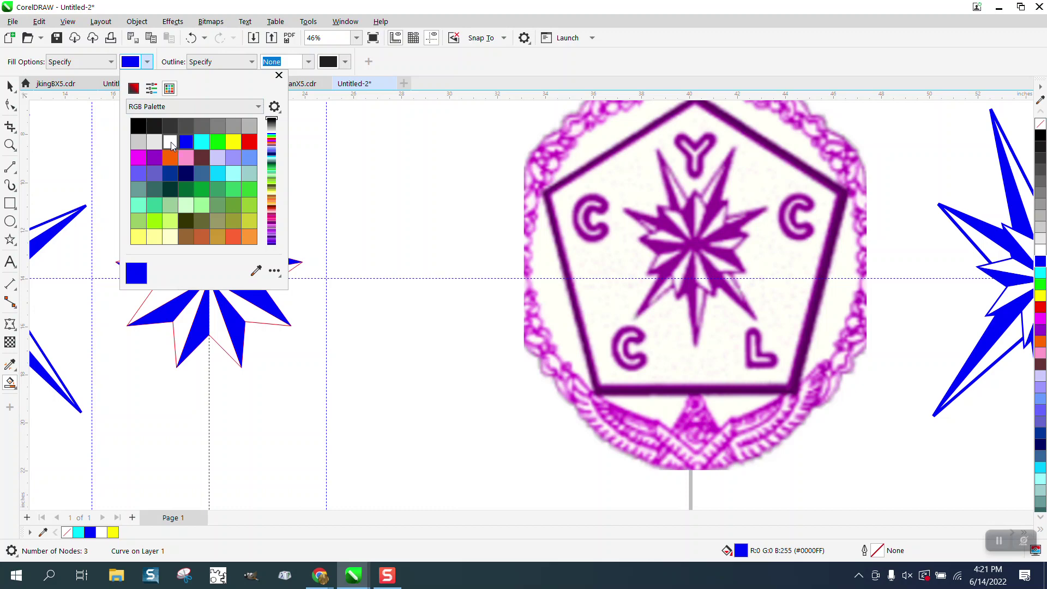
Smart-fill the other half of each of the nine points with white and no outline, undoing any fill outside the star.
{"action": "left_click", "coordinate": [170, 142]}
{"action": "left_click", "coordinate": [219, 226]}
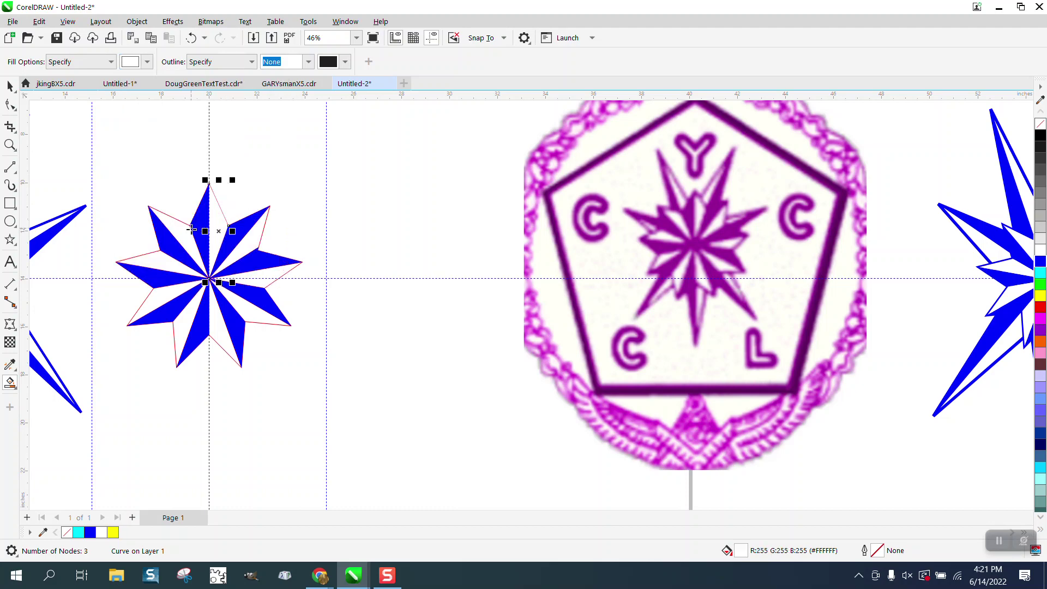
{"action": "left_click", "coordinate": [183, 233]}
{"action": "left_click", "coordinate": [162, 266]}
{"action": "left_click", "coordinate": [168, 305]}
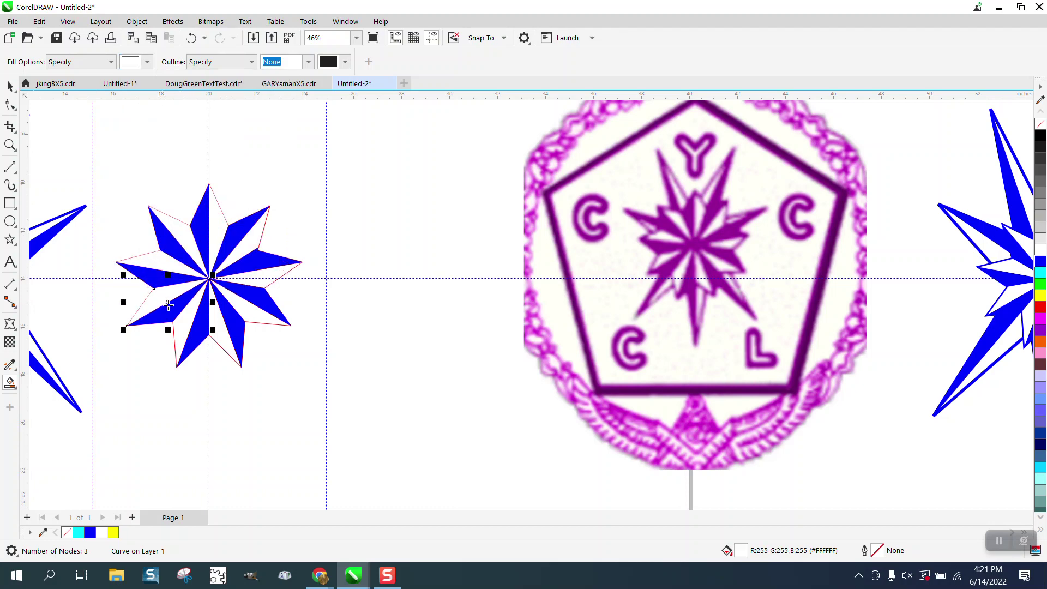
{"action": "left_click", "coordinate": [191, 344]}
{"action": "left_click", "coordinate": [226, 344]}
{"action": "left_click", "coordinate": [255, 308]}
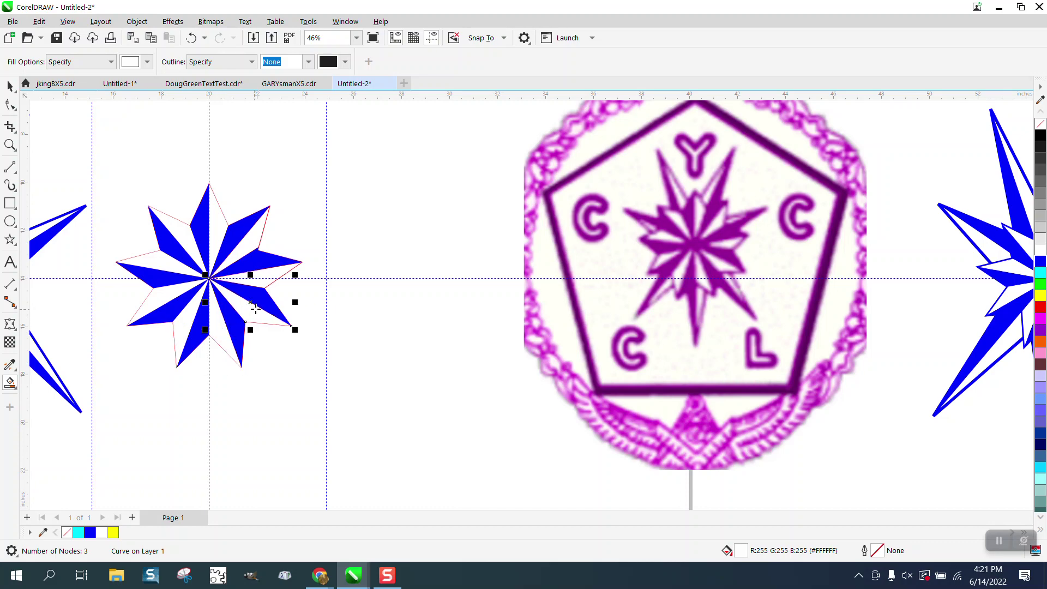
{"action": "left_click", "coordinate": [266, 273]}
{"action": "left_click", "coordinate": [249, 247]}
{"action": "left_click", "coordinate": [221, 229]}
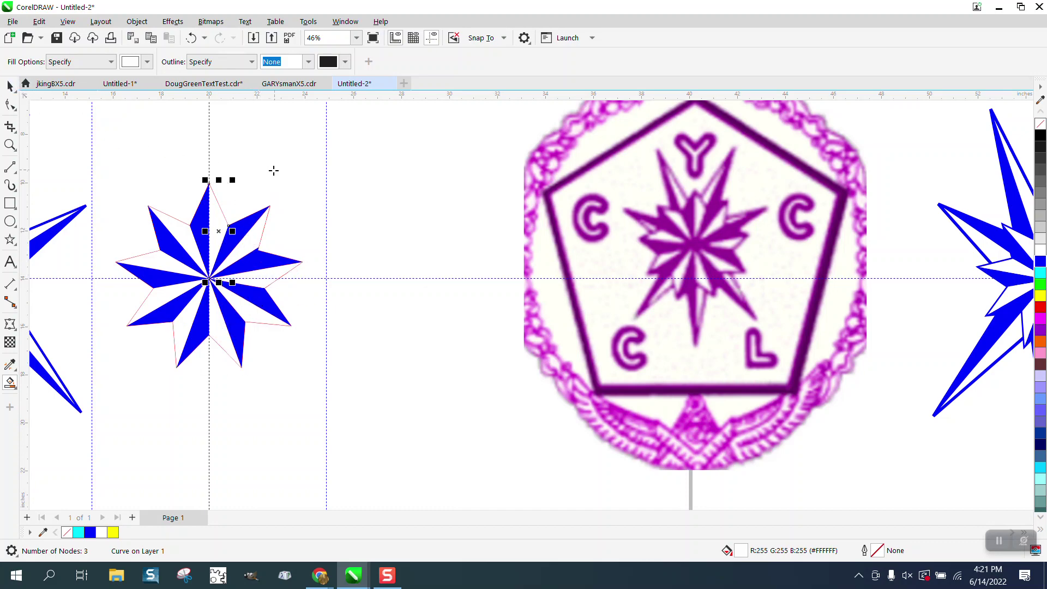
{"action": "key", "text": "shift+F9"}
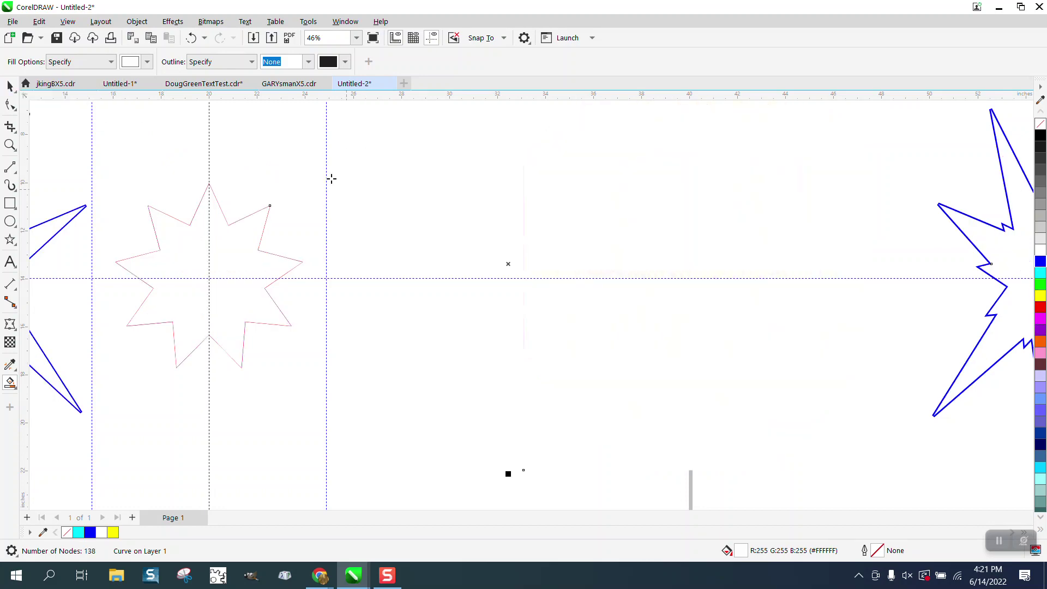
{"action": "left_click", "coordinate": [191, 37]}
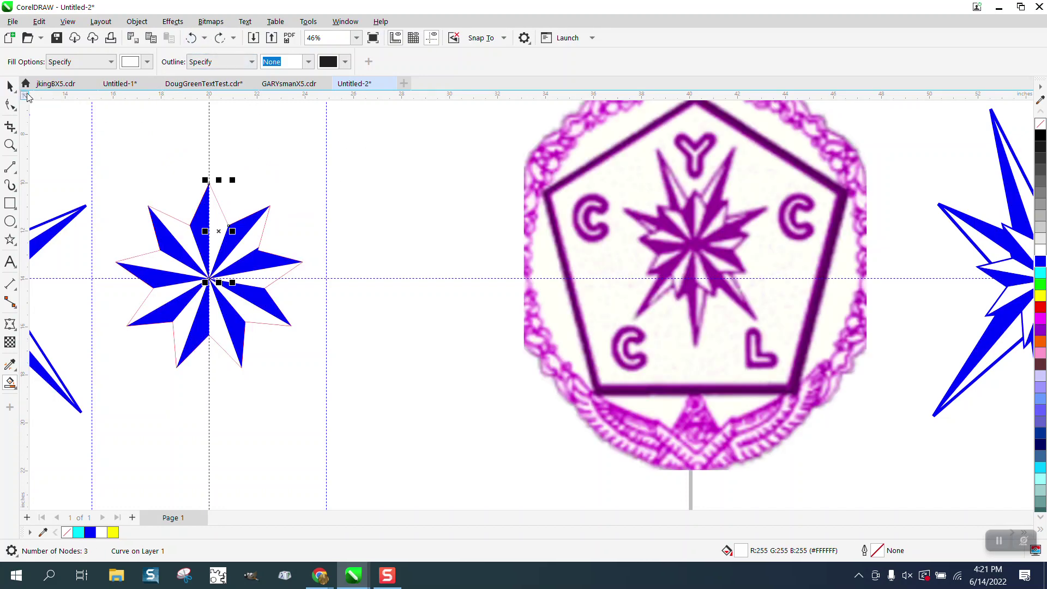
Nudge the red nine-pointed star outline 10 inches right, clear of its blue and white facets.
{"action": "left_click", "coordinate": [10, 86]}
{"action": "left_click", "coordinate": [232, 202]}
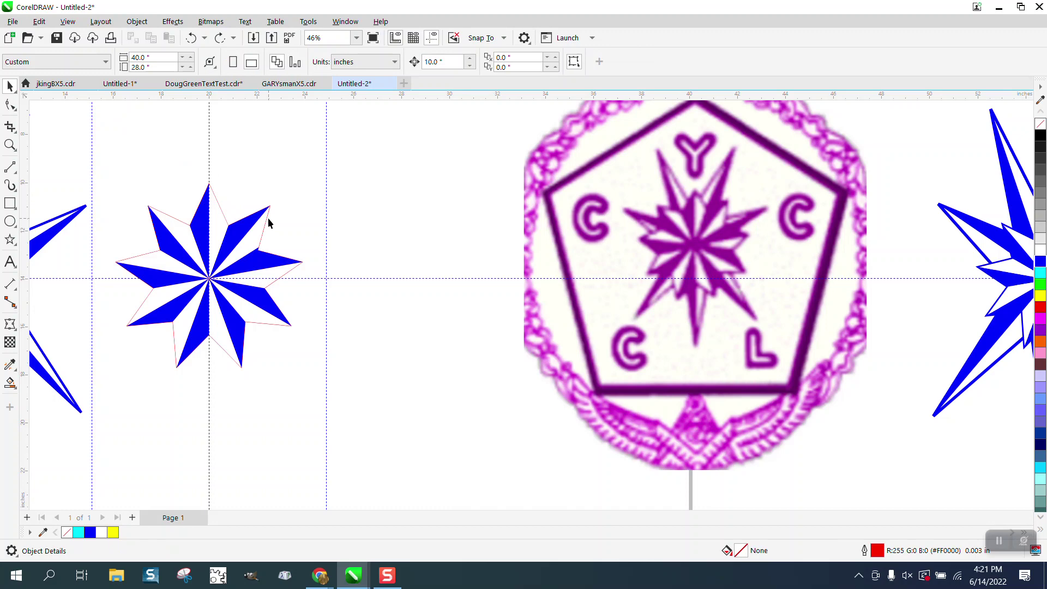
{"action": "left_click", "coordinate": [267, 218]}
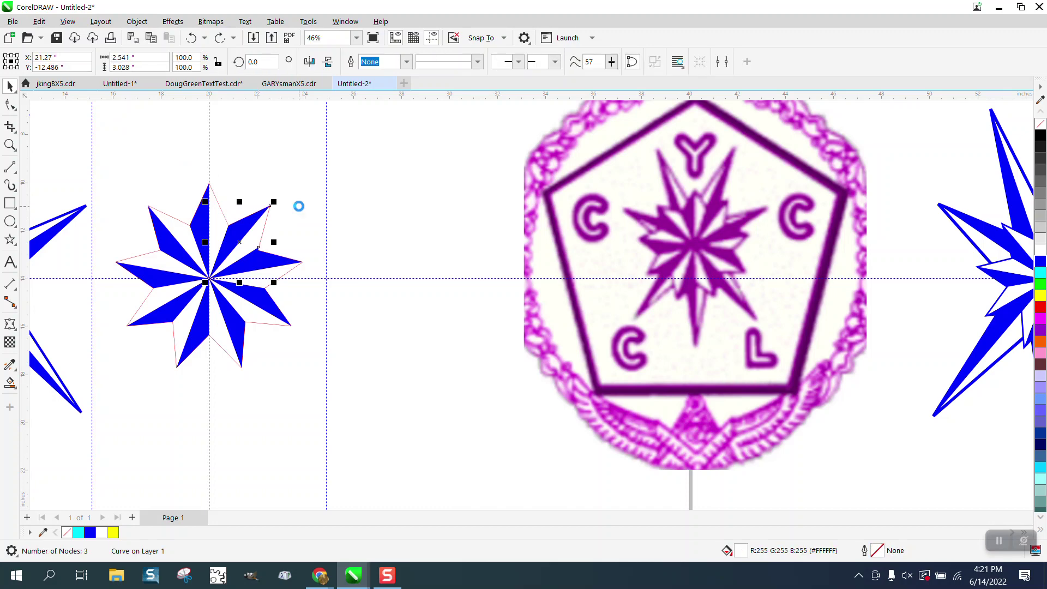
{"action": "key", "text": "Up"}
{"action": "left_click", "coordinate": [265, 226]}
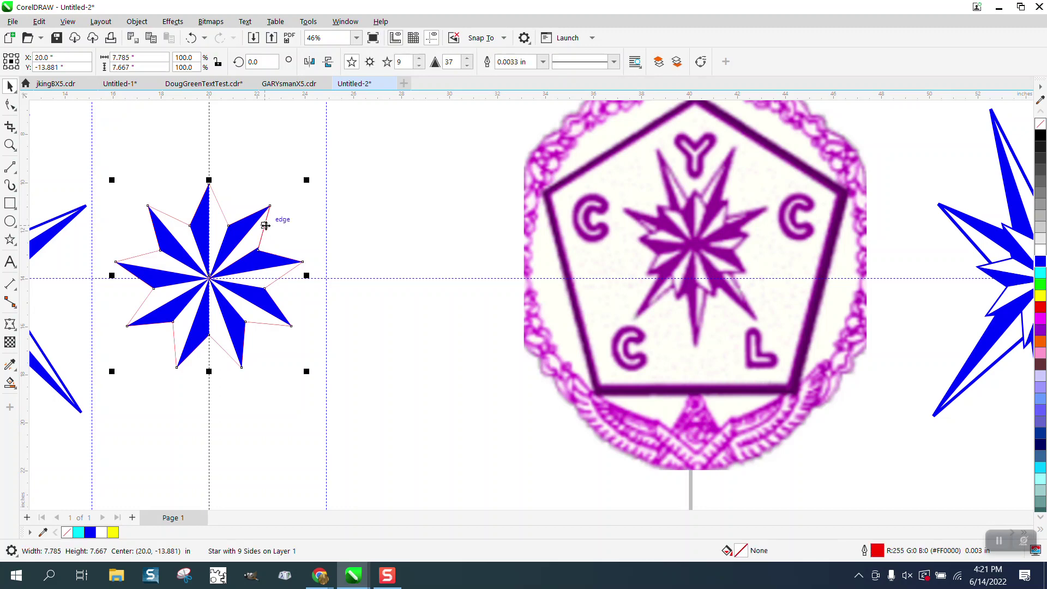
{"action": "key", "text": "Right"}
{"action": "scroll", "coordinate": [267, 171], "scroll_direction": "down", "scroll_amount": 3}
{"action": "left_click_drag", "start_coordinate": [213, 110], "coordinate": [310, 161]}
{"action": "scroll", "coordinate": [278, 151], "scroll_direction": "down", "scroll_amount": 2}
{"action": "key", "text": "p"}
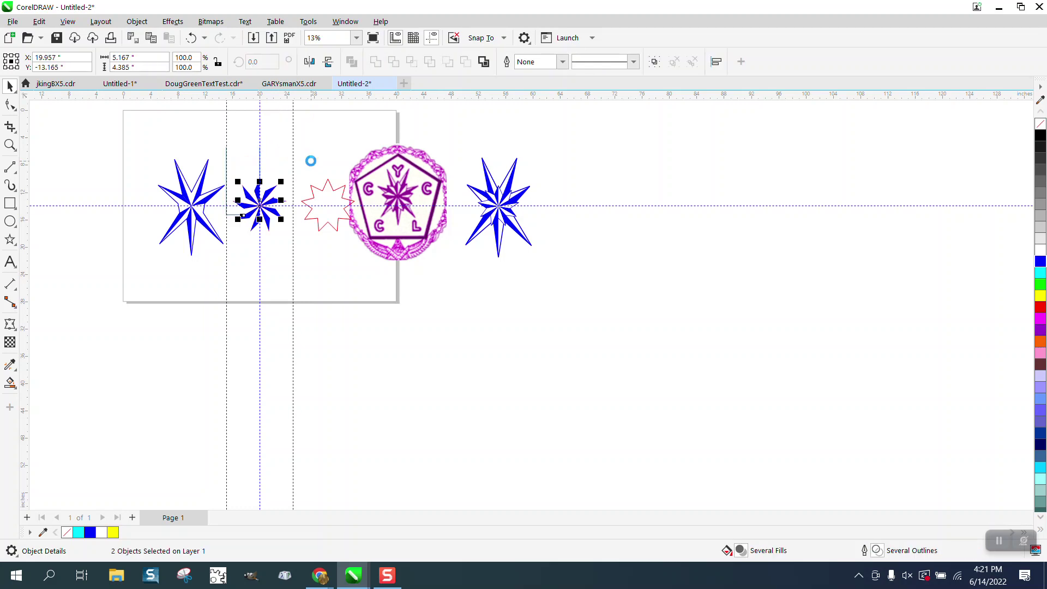
Colour the moved nine-pointed star's outline blue, leaving its interior unfilled.
{"action": "left_click", "coordinate": [328, 192]}
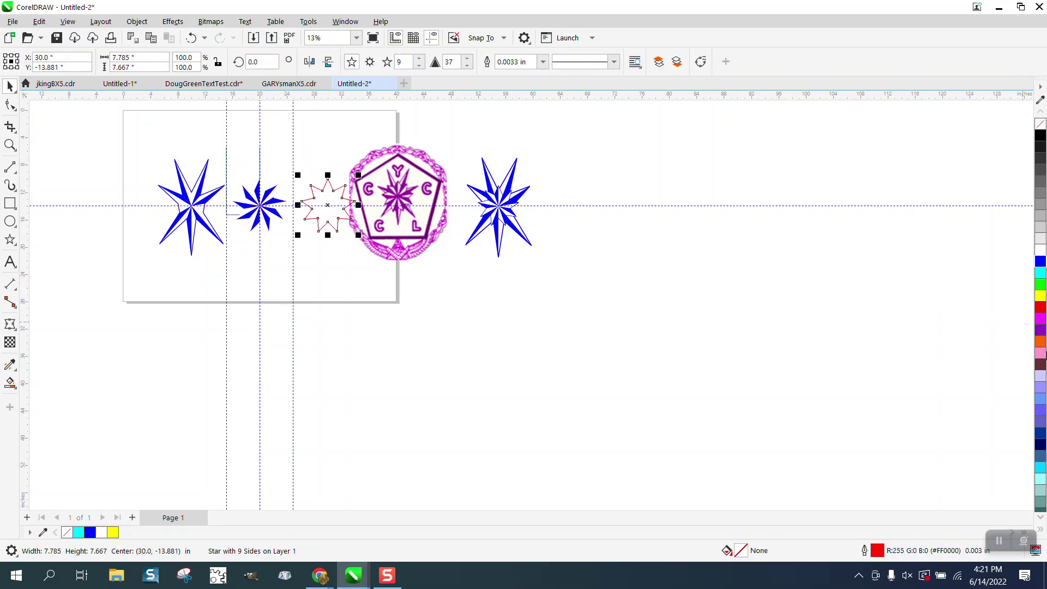
{"action": "left_click", "coordinate": [1040, 262]}
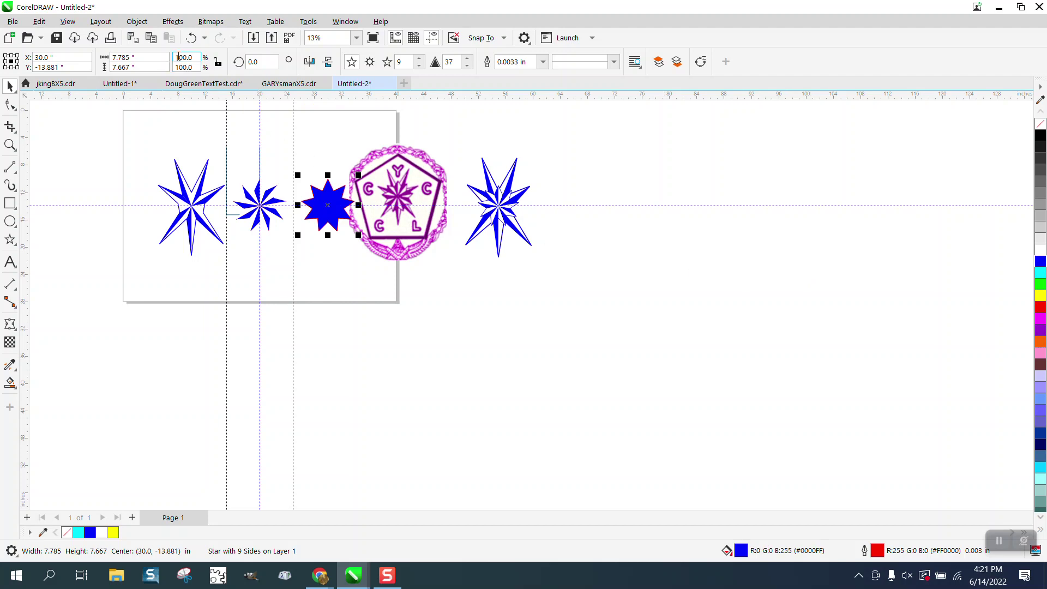
{"action": "left_click", "coordinate": [191, 38]}
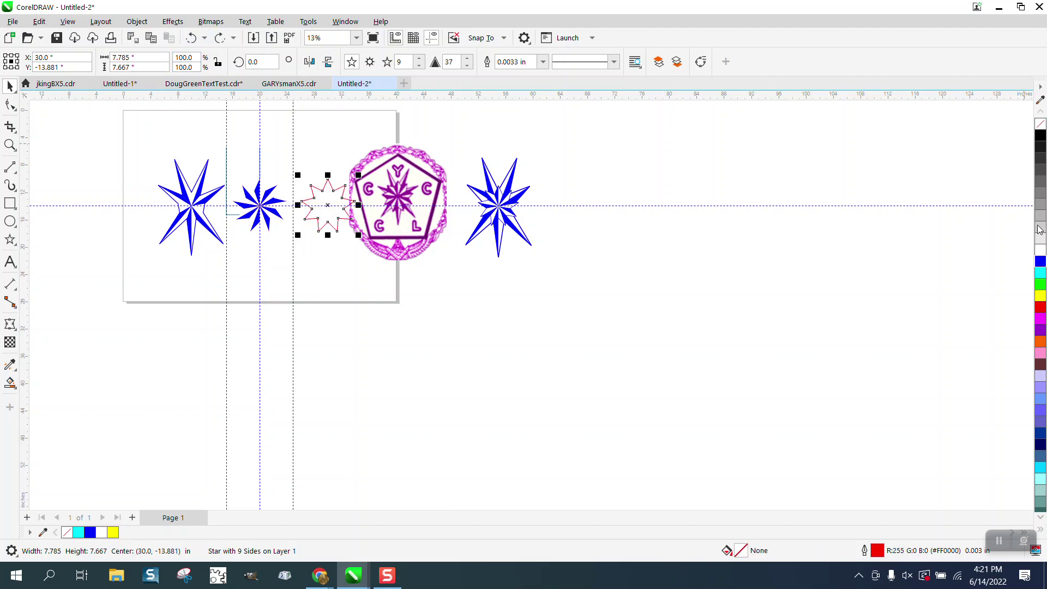
{"action": "right_click", "coordinate": [1039, 262]}
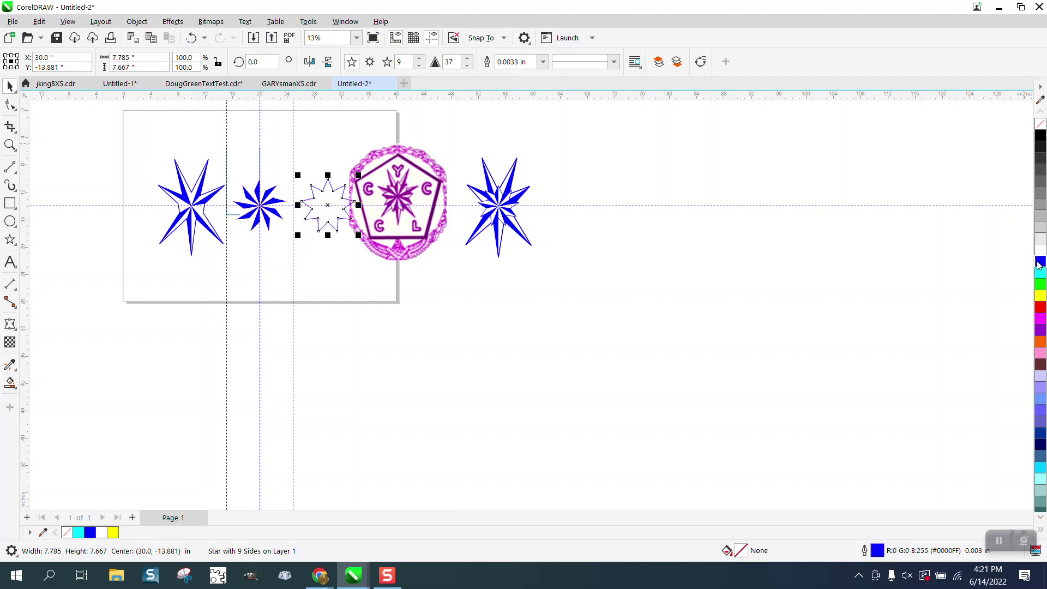
Set the outline width of the blue nine-pointed star outline to 0.25 in.
{"action": "double_click", "coordinate": [876, 552]}
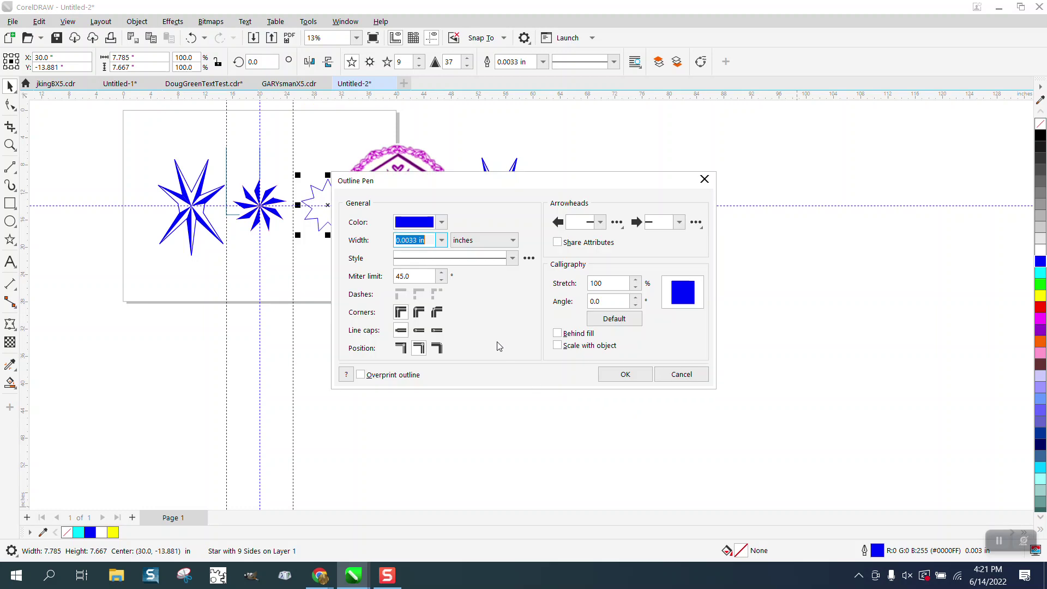
{"action": "left_click", "coordinate": [441, 240]}
{"action": "left_click", "coordinate": [409, 337]}
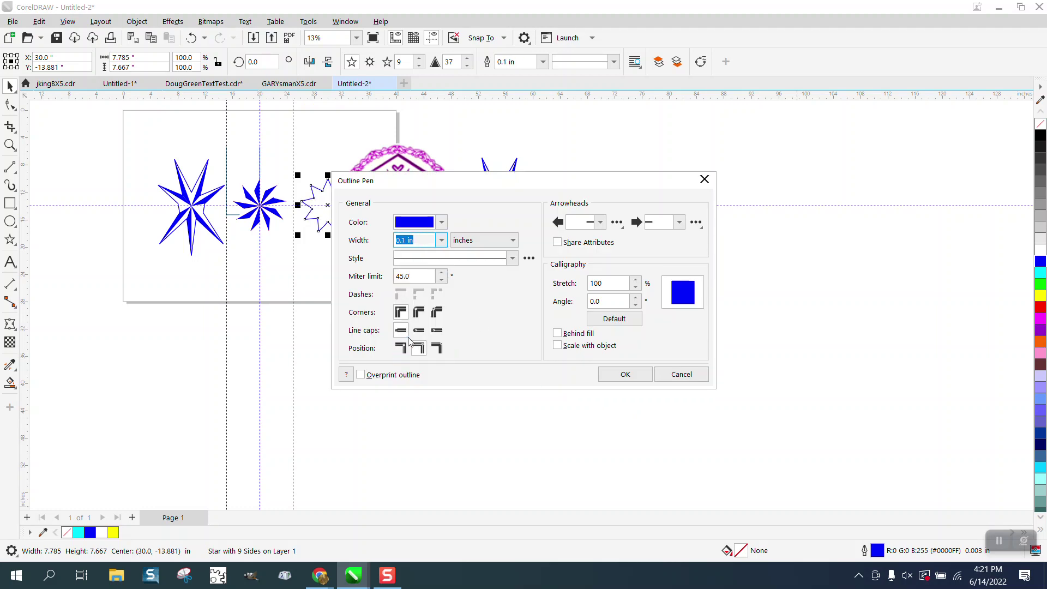
{"action": "left_click", "coordinate": [441, 240]}
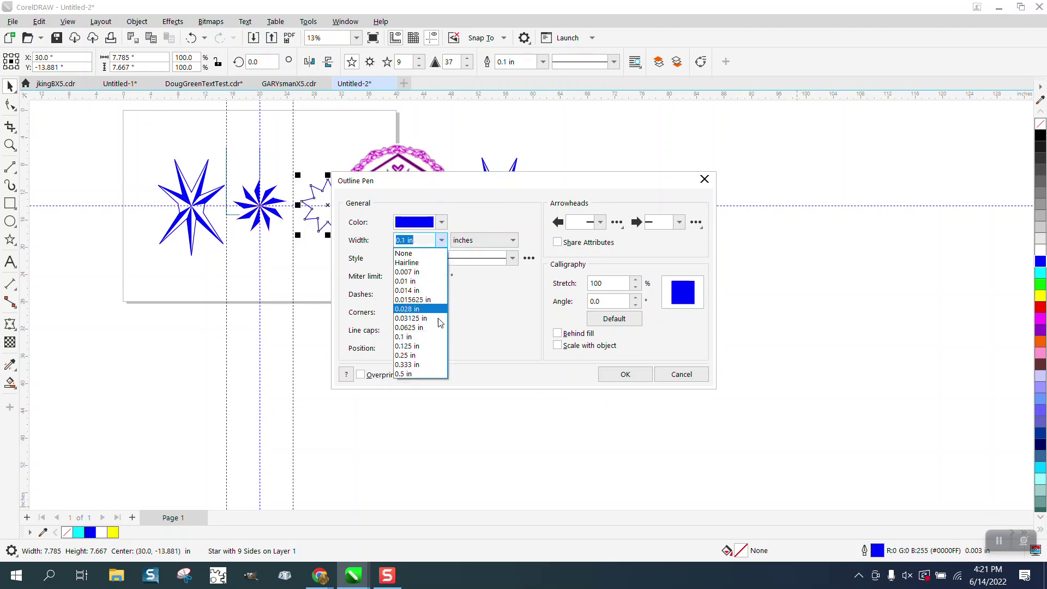
{"action": "left_click", "coordinate": [420, 355]}
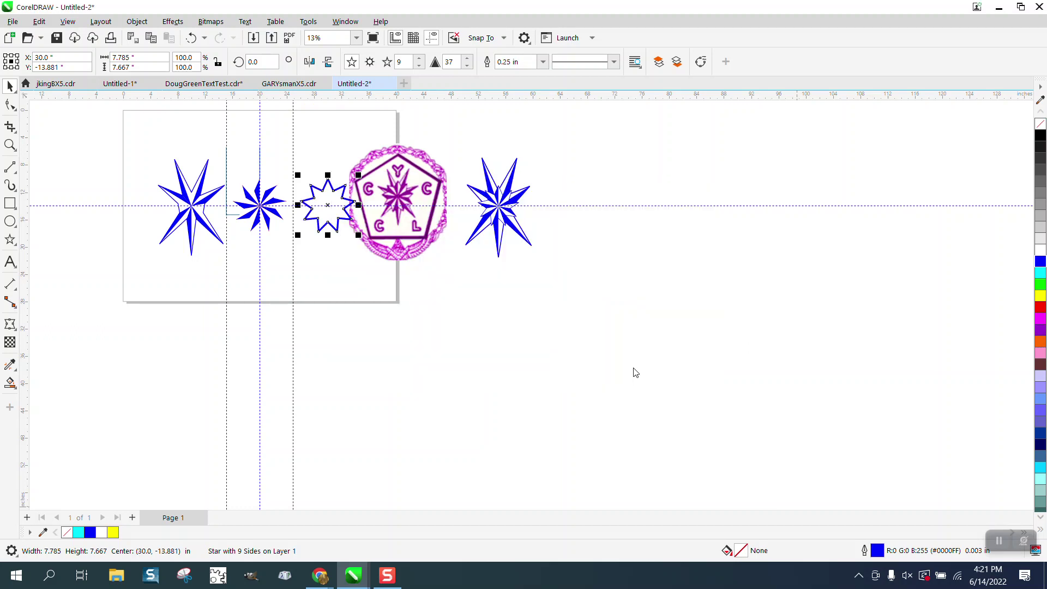
{"action": "left_click", "coordinate": [627, 374]}
Nudge the nine-pointed star outline 10 inches left, back onto its facets, and delete the leftover dimension line beside it.
{"action": "left_click", "coordinate": [329, 223]}
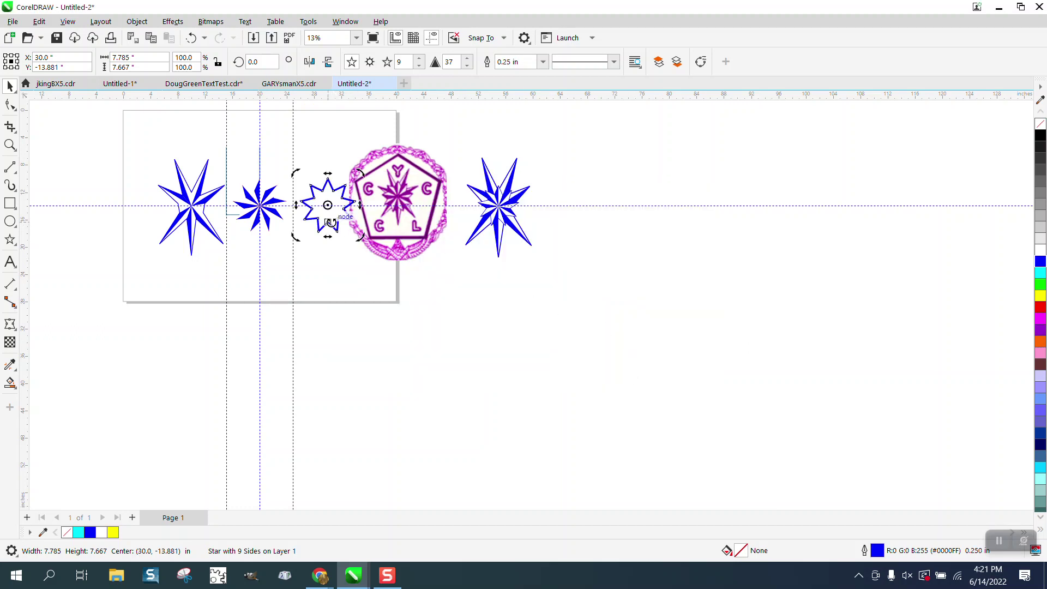
{"action": "key", "text": "p"}
{"action": "left_click", "coordinate": [267, 256]}
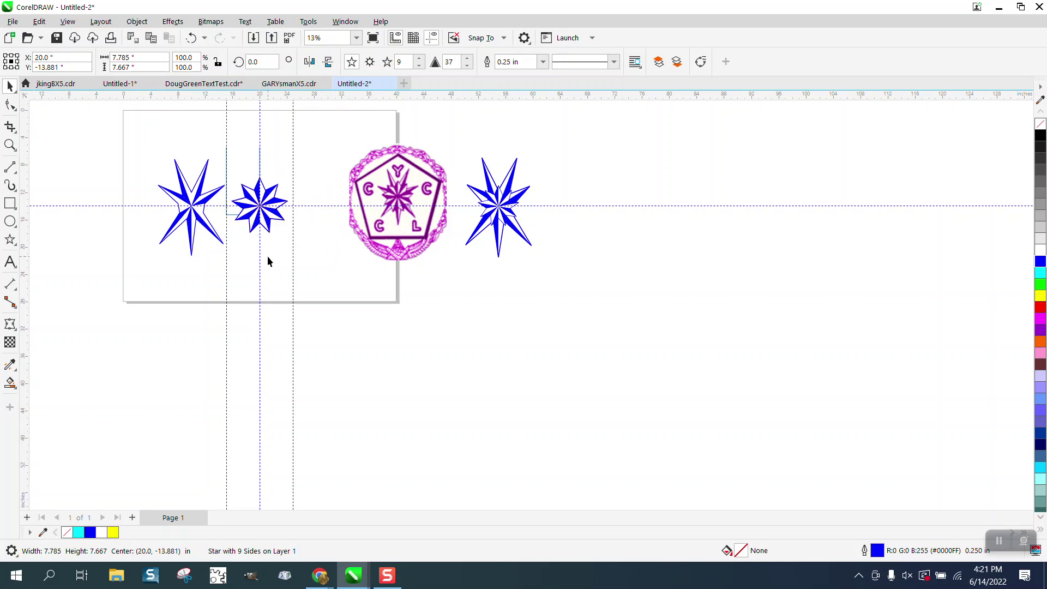
{"action": "left_click", "coordinate": [232, 217]}
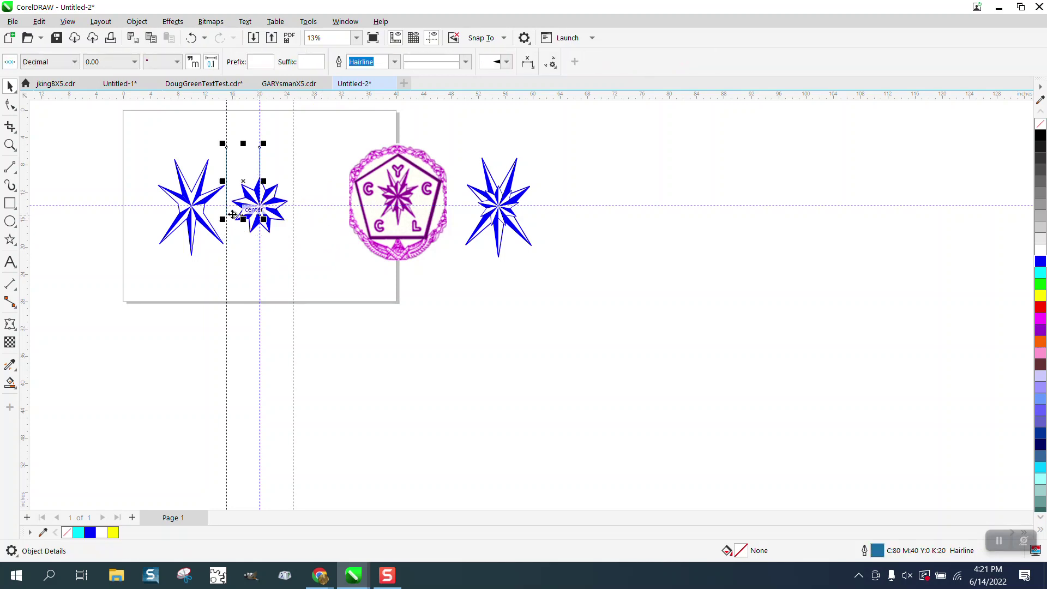
{"action": "key", "text": "Delete"}
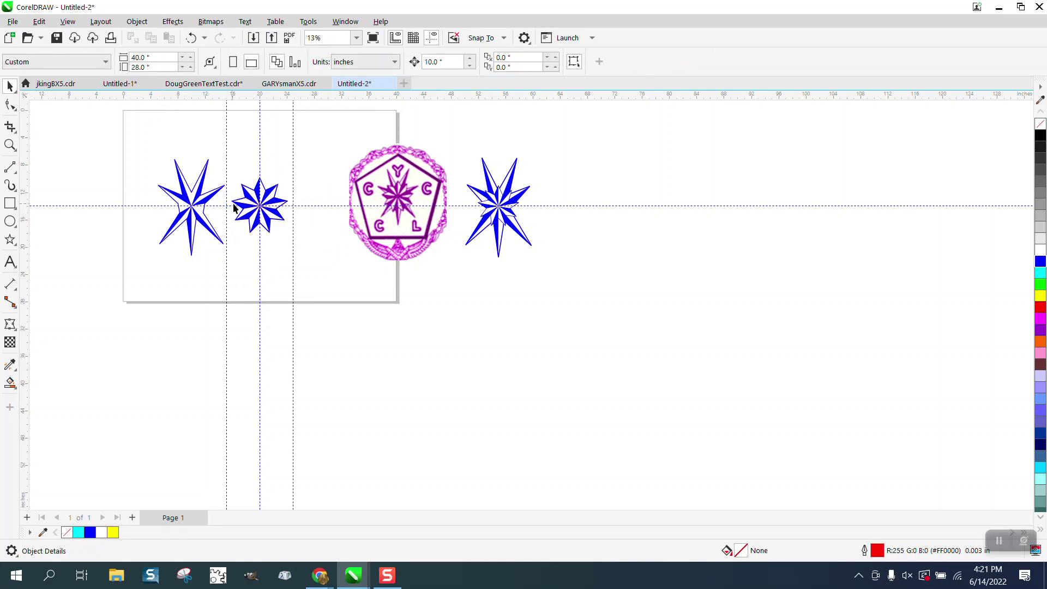
Group the nine-pointed star's blue and white facets together with its blue outline.
{"action": "left_click_drag", "start_coordinate": [289, 248], "coordinate": [287, 246]}
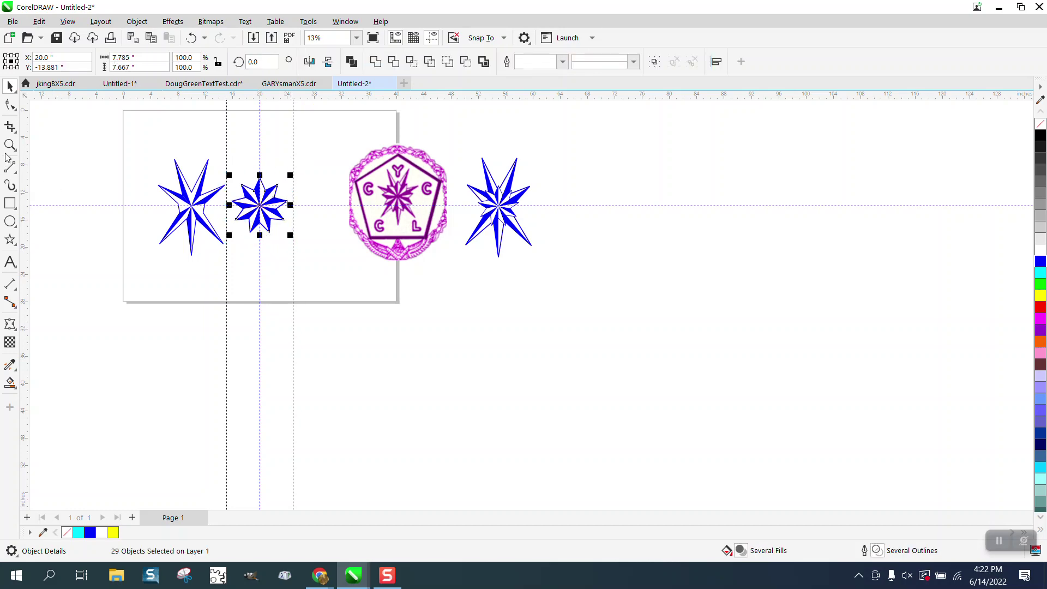
{"action": "key", "text": "z"}
{"action": "left_click_drag", "start_coordinate": [183, 161], "coordinate": [329, 261]}
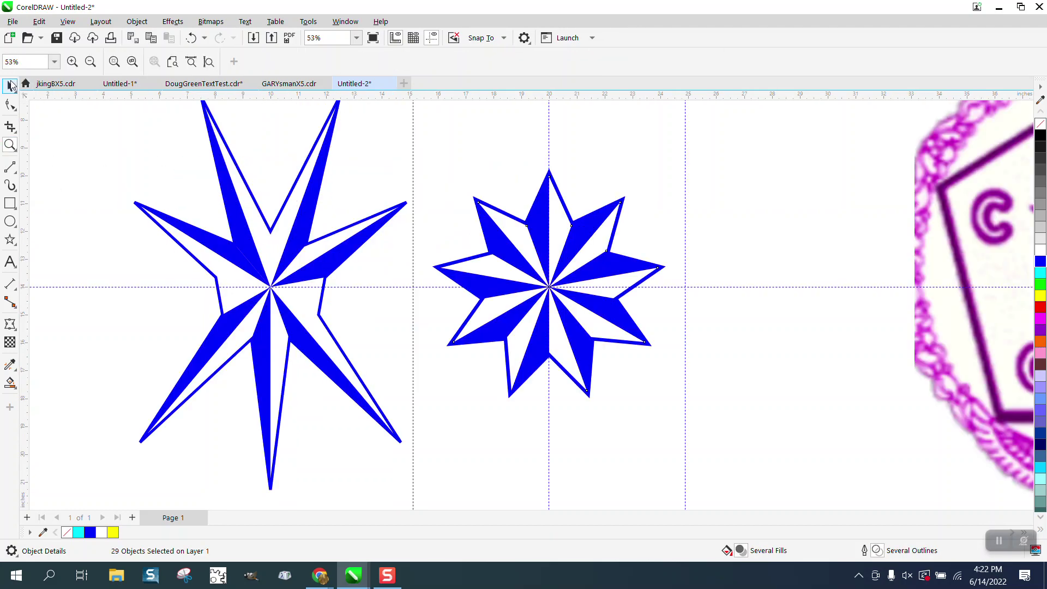
{"action": "left_click", "coordinate": [10, 87]}
{"action": "left_click_drag", "start_coordinate": [479, 267], "coordinate": [694, 404]}
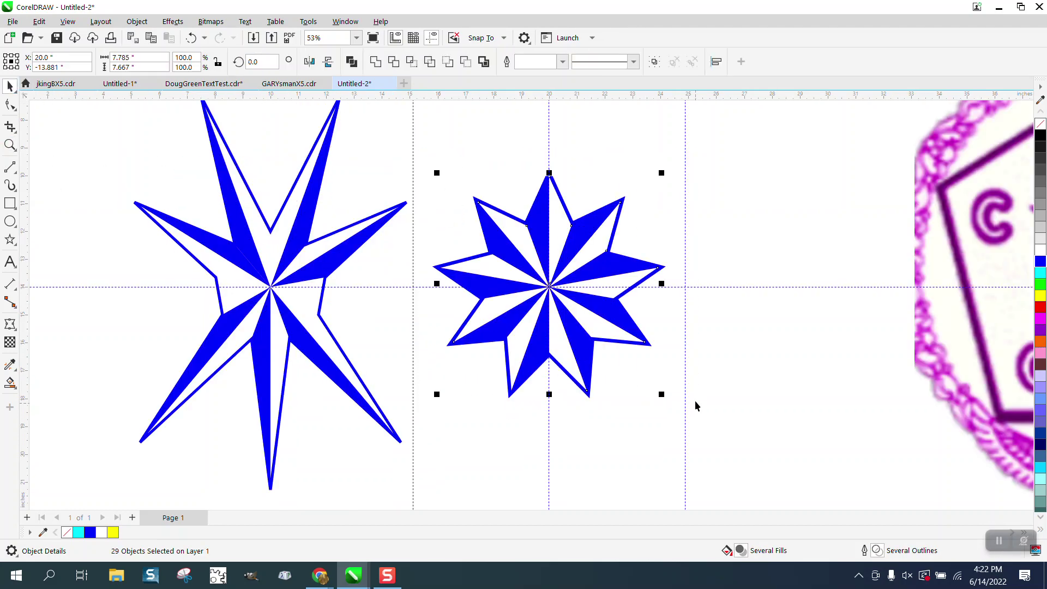
{"action": "scroll", "coordinate": [676, 367], "scroll_direction": "down", "scroll_amount": 1}
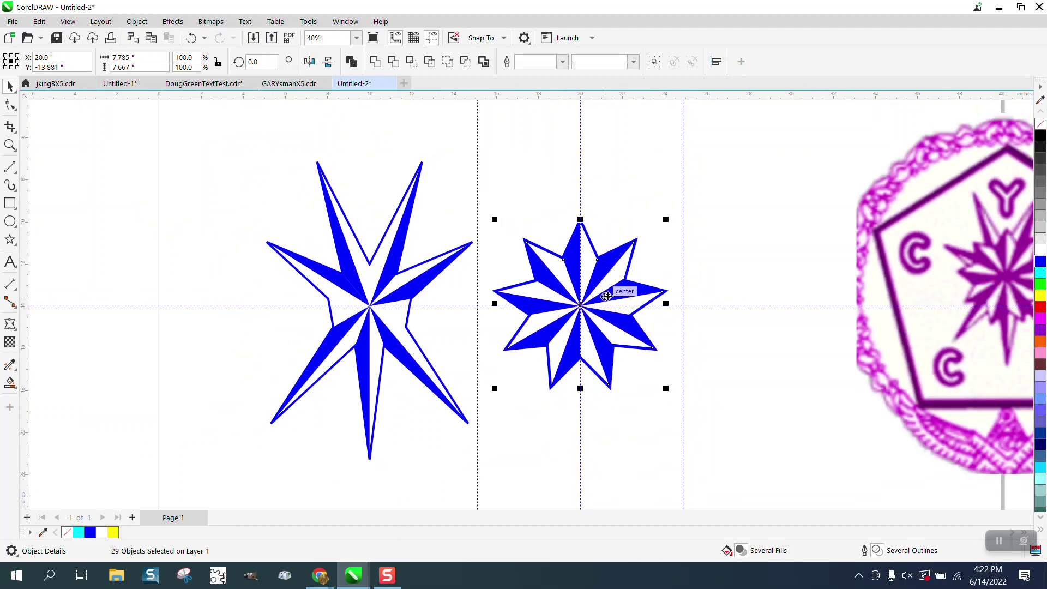
{"action": "left_click", "coordinate": [137, 22]}
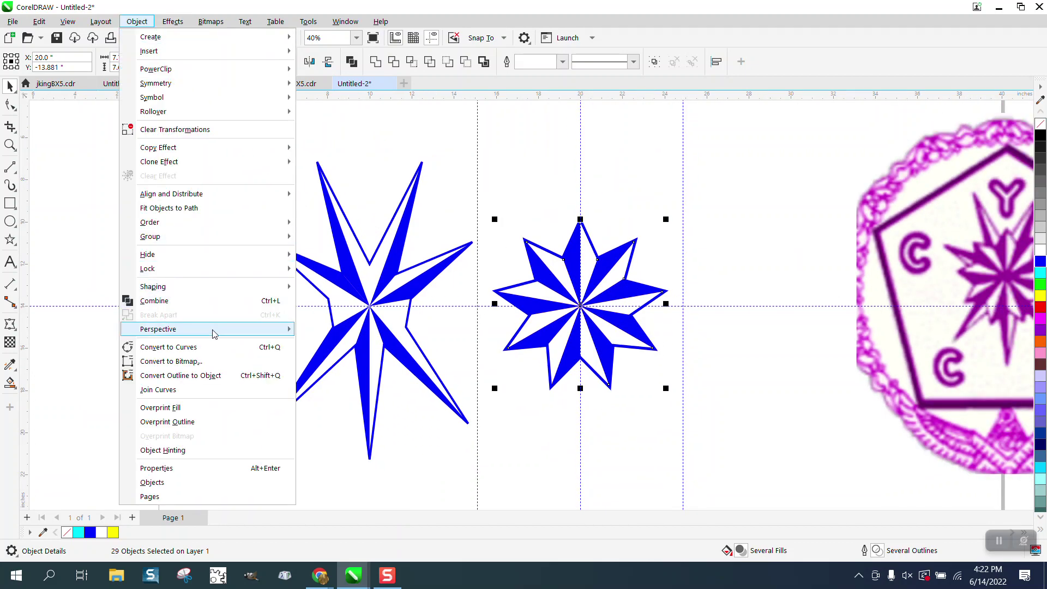
{"action": "mouse_move", "coordinate": [170, 241]}
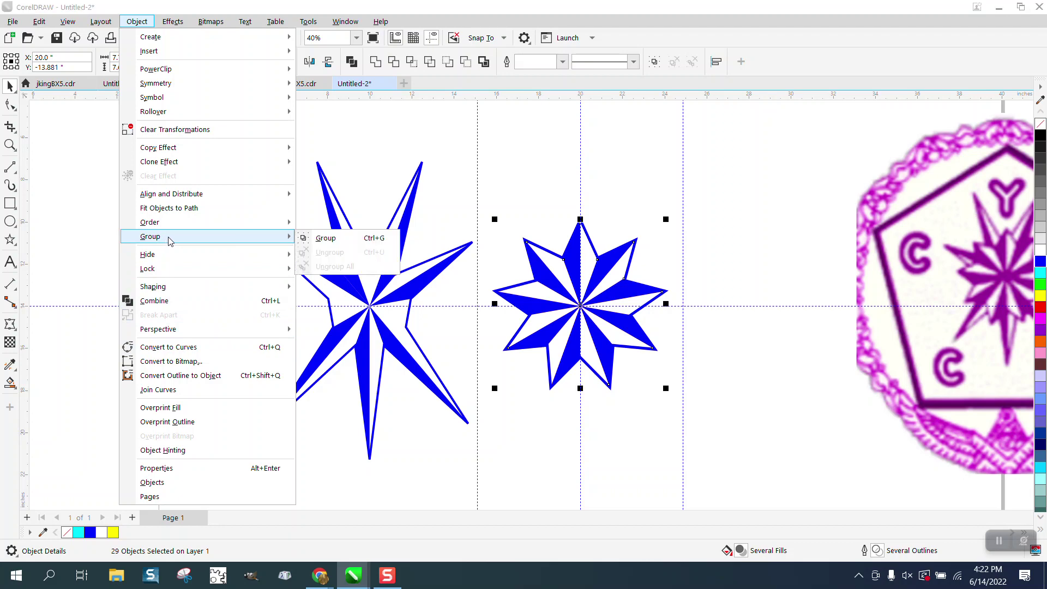
{"action": "left_click", "coordinate": [326, 240]}
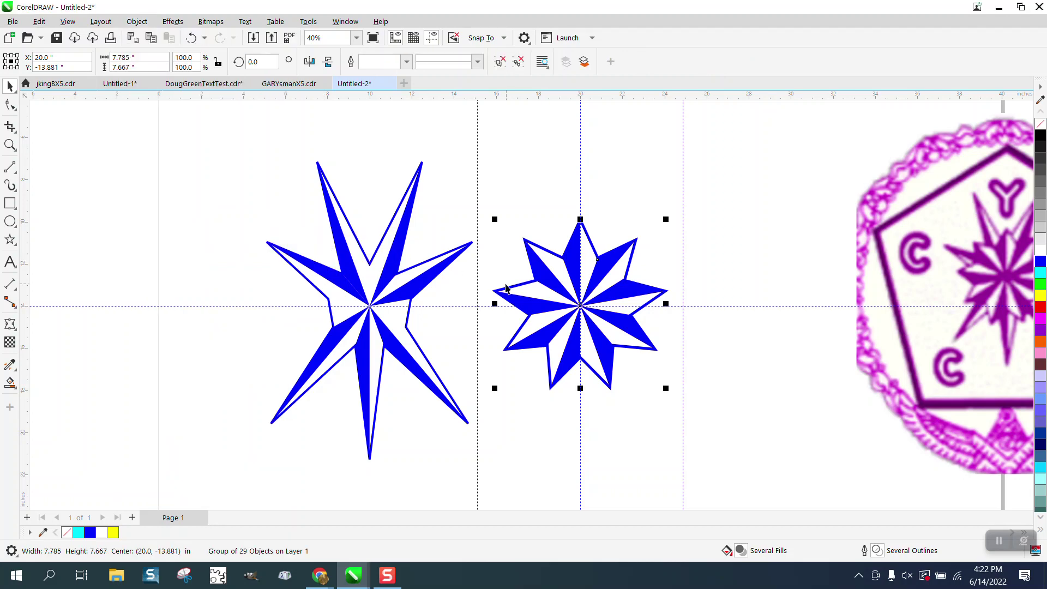
{"action": "left_click", "coordinate": [134, 23]}
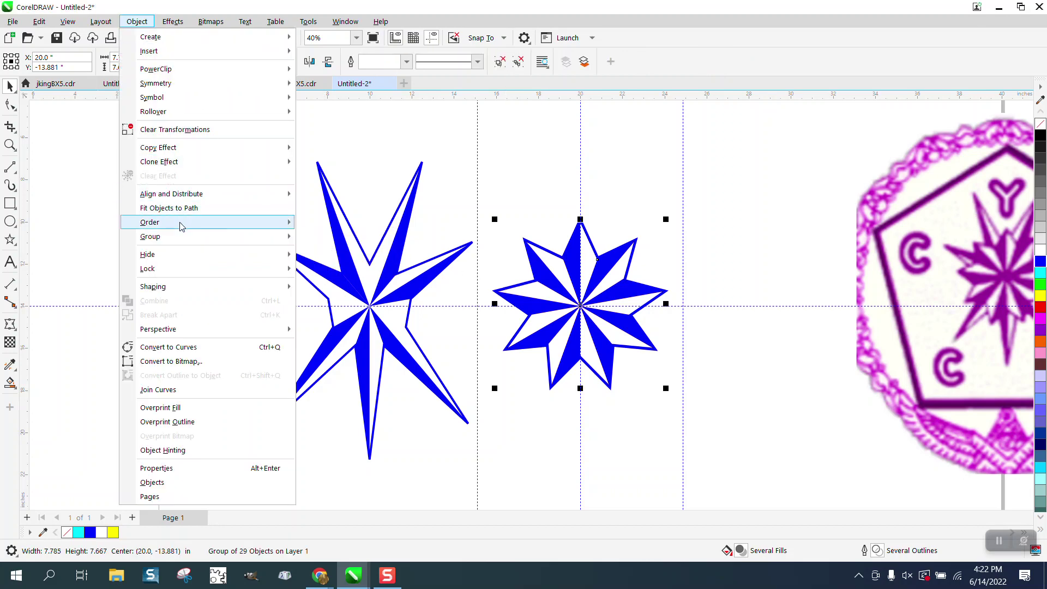
{"action": "mouse_move", "coordinate": [177, 222]}
{"action": "left_click", "coordinate": [351, 111]}
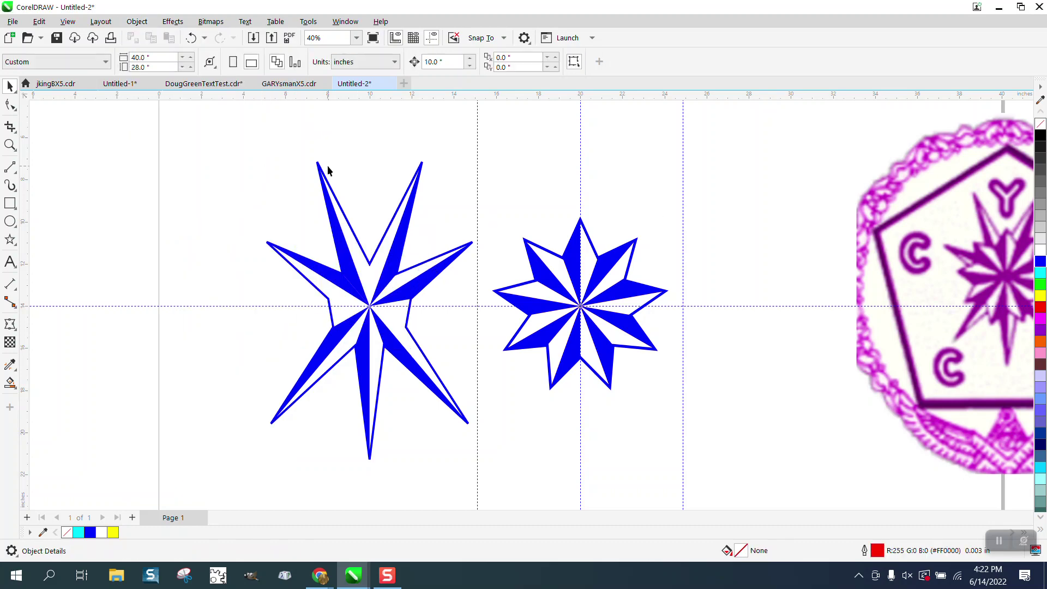
Group all the objects of the blue-faceted seven-pointed star.
{"action": "left_click_drag", "start_coordinate": [512, 488], "coordinate": [262, 158]}
{"action": "left_click", "coordinate": [136, 21]}
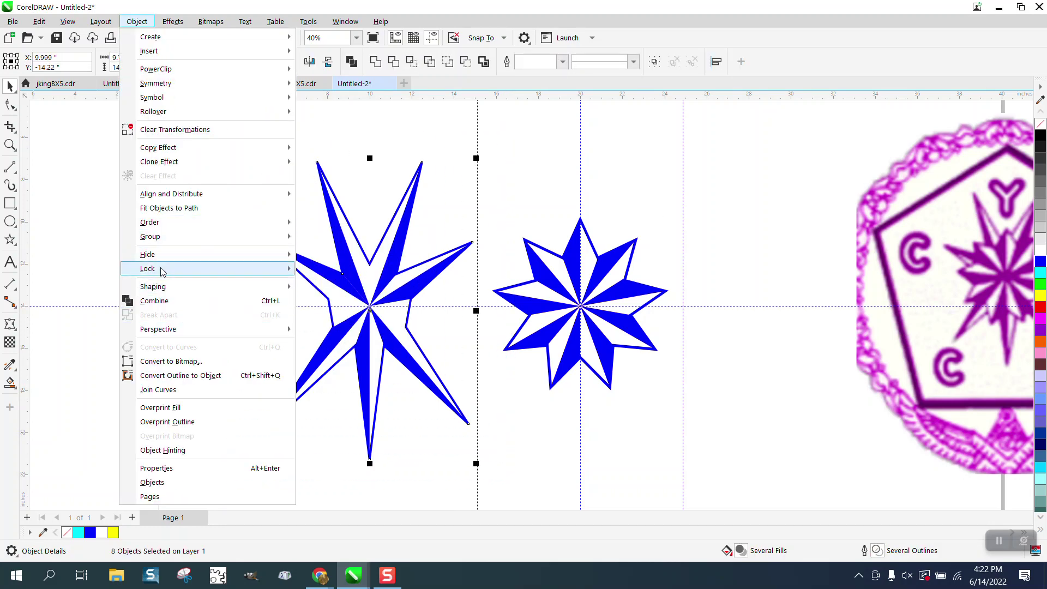
{"action": "mouse_move", "coordinate": [160, 238]}
{"action": "left_click", "coordinate": [307, 242]}
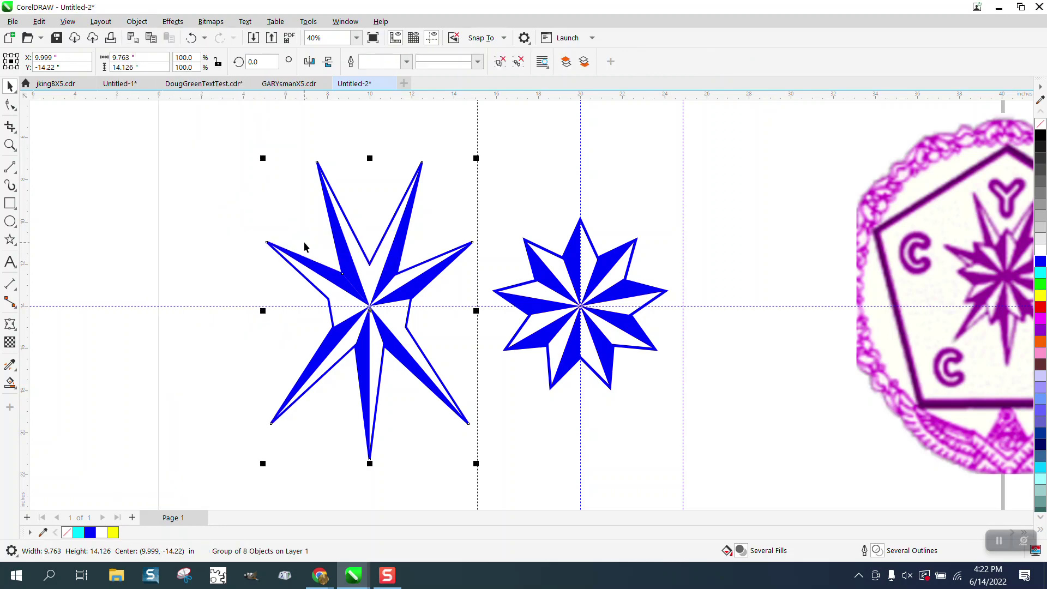
Send the seven-pointed star group to the back of the page and nudge it 10 inches right, behind the nine-pointed star.
{"action": "left_click", "coordinate": [143, 23]}
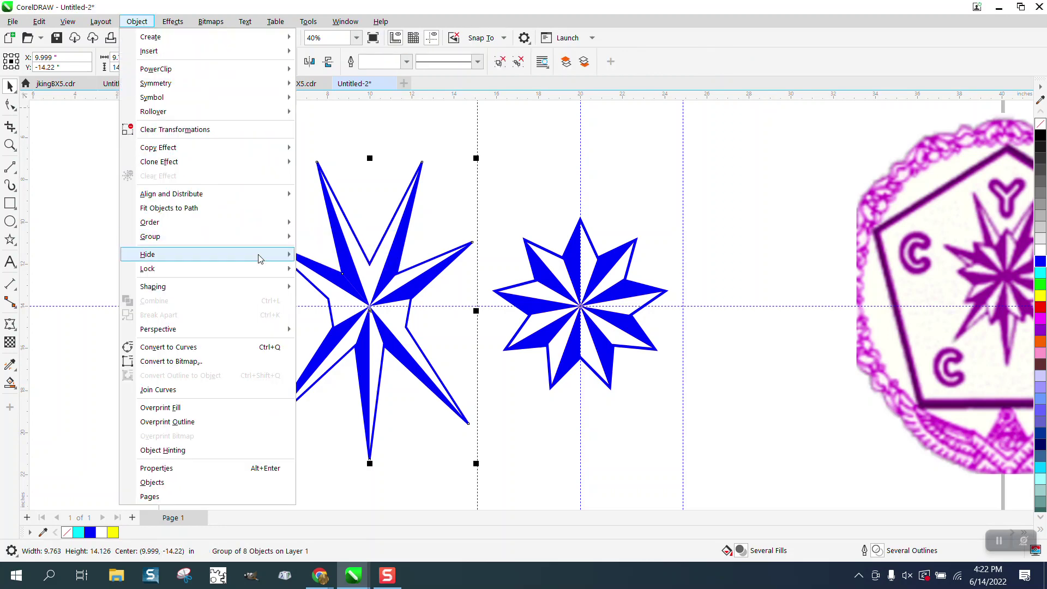
{"action": "mouse_move", "coordinate": [212, 227]}
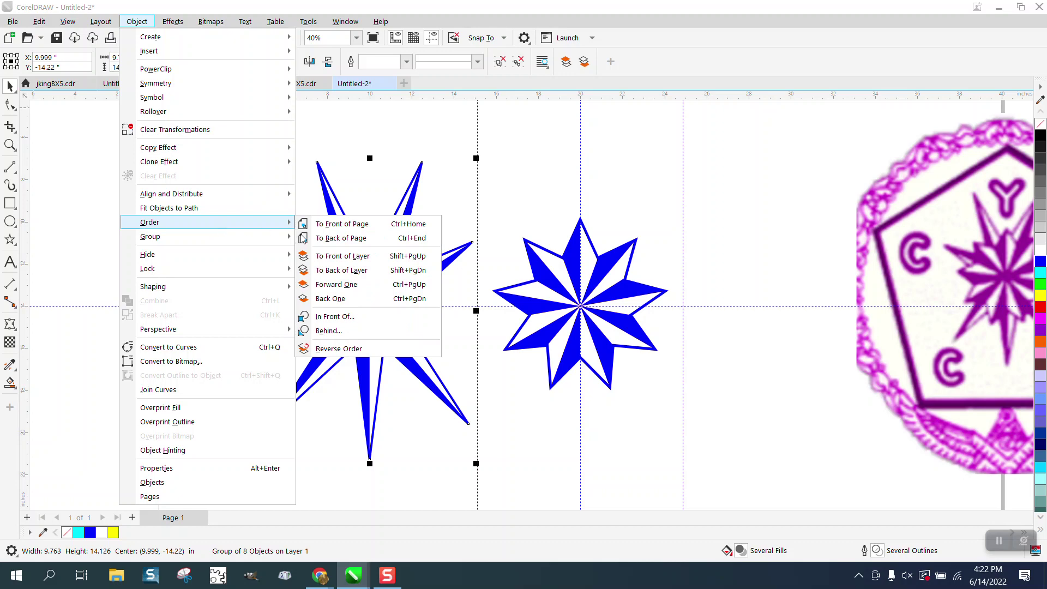
{"action": "left_click", "coordinate": [303, 238]}
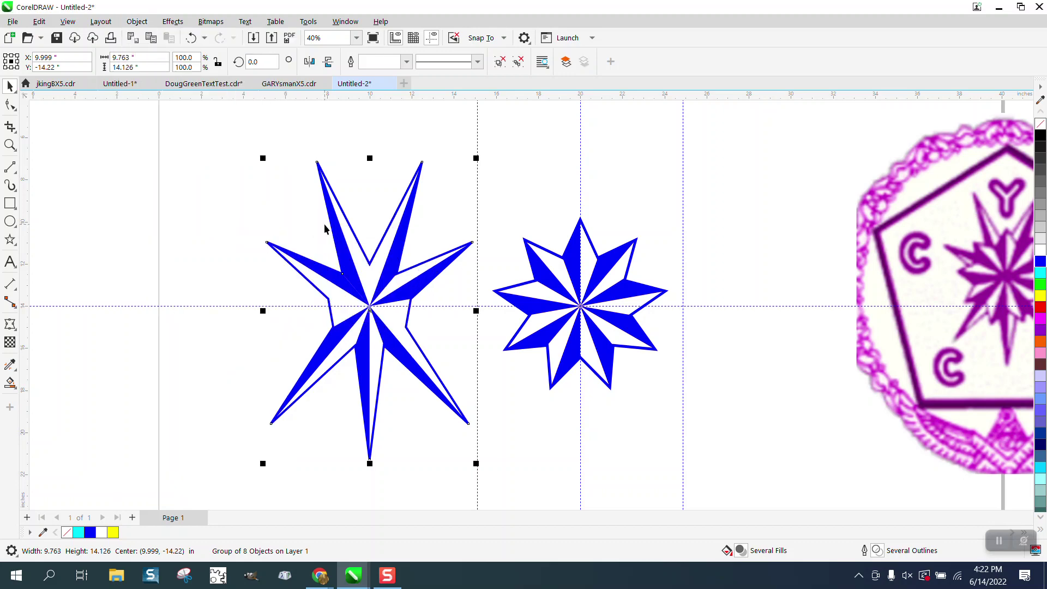
{"action": "key", "text": "p"}
{"action": "scroll", "coordinate": [196, 225], "scroll_direction": "down", "scroll_amount": 1}
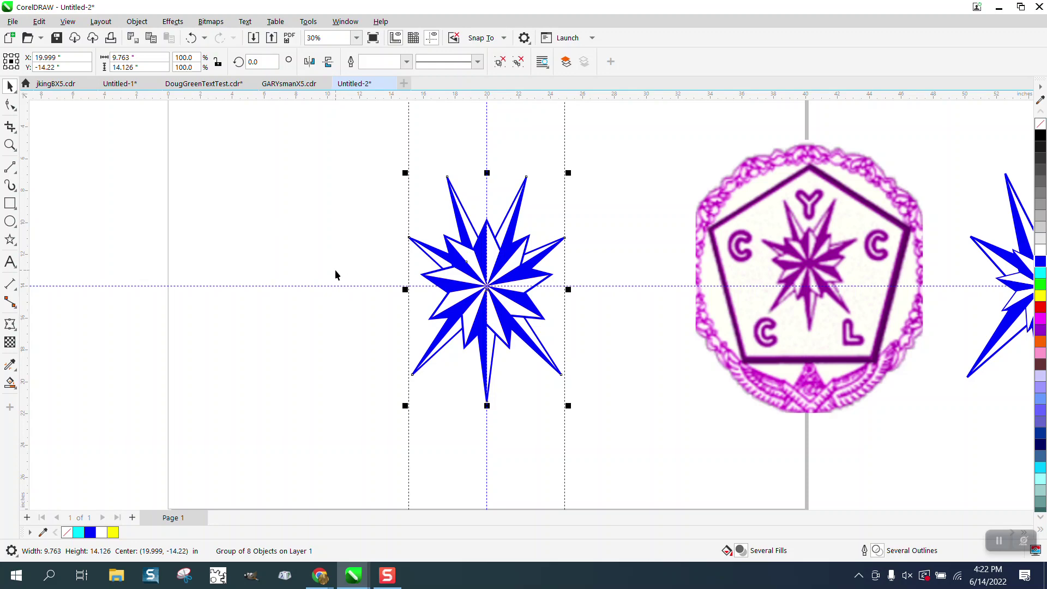
Examine the emblem's star and the assembled blue-and-white star close up, comparing their centres, facets and outlines.
{"action": "left_click", "coordinate": [9, 144]}
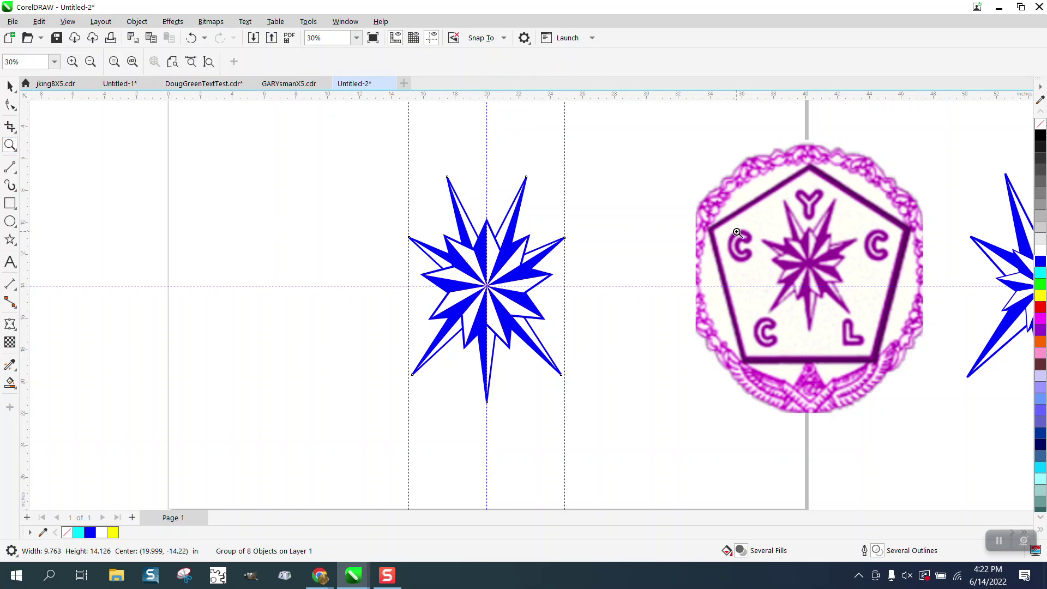
{"action": "left_click_drag", "start_coordinate": [800, 256], "coordinate": [853, 293]}
{"action": "scroll", "coordinate": [466, 199], "scroll_direction": "down", "scroll_amount": 1}
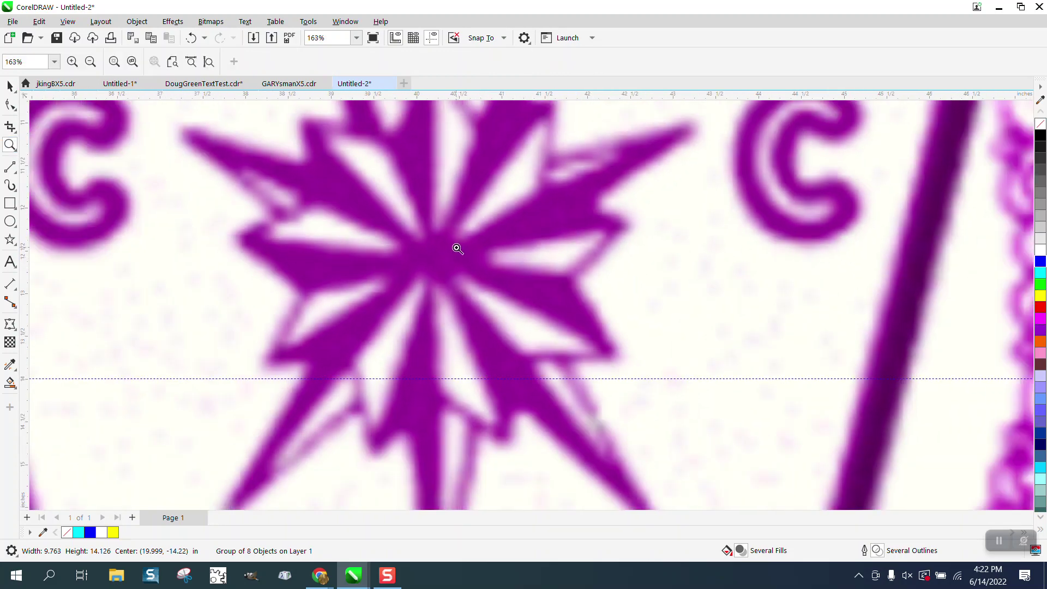
{"action": "right_click", "coordinate": [436, 242]}
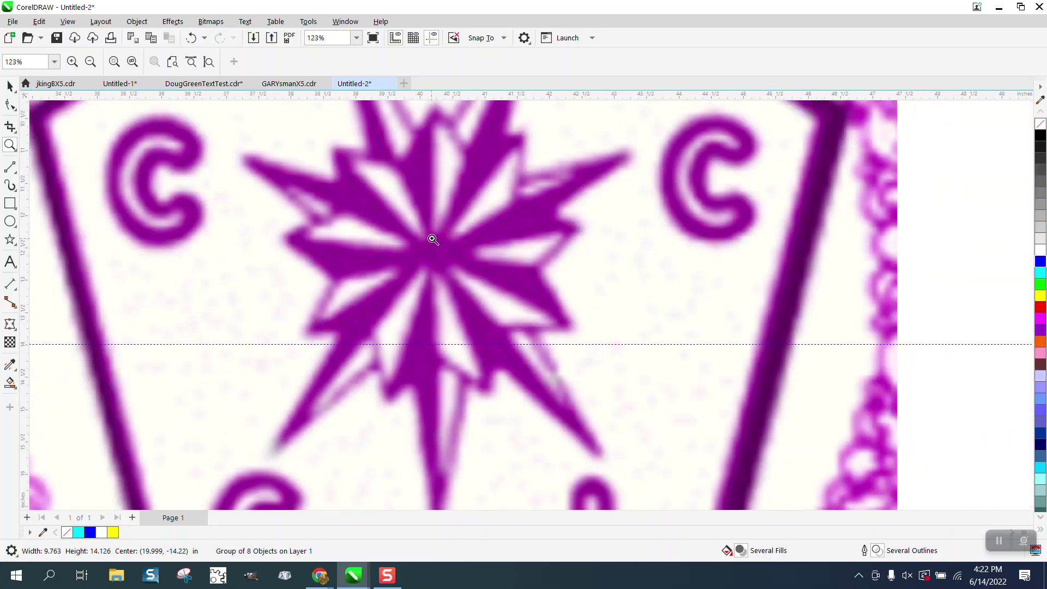
{"action": "scroll", "coordinate": [436, 251], "scroll_direction": "down", "scroll_amount": 3}
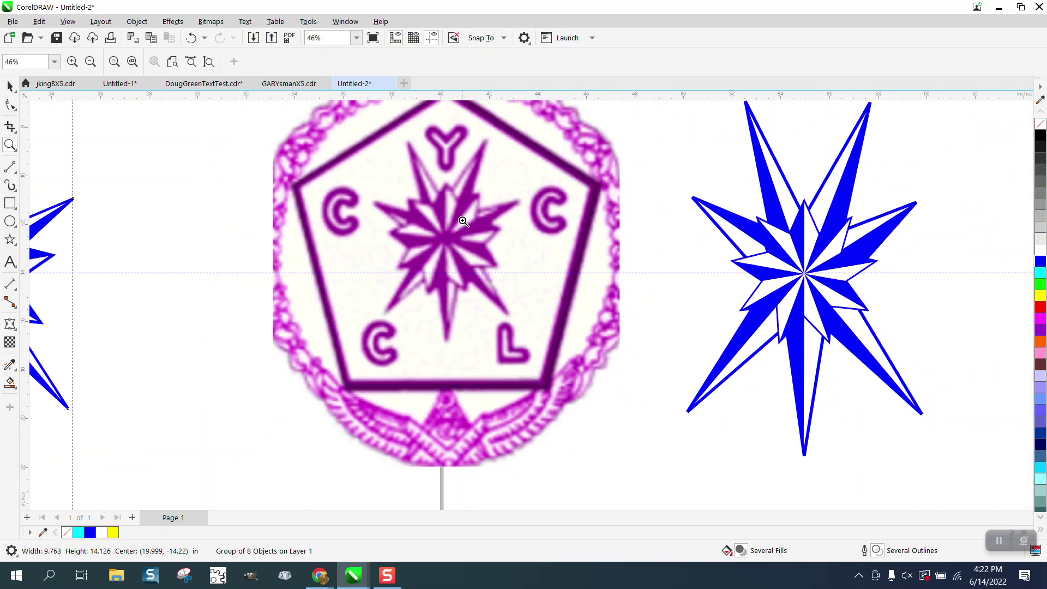
{"action": "left_click_drag", "start_coordinate": [140, 233], "coordinate": [198, 275]}
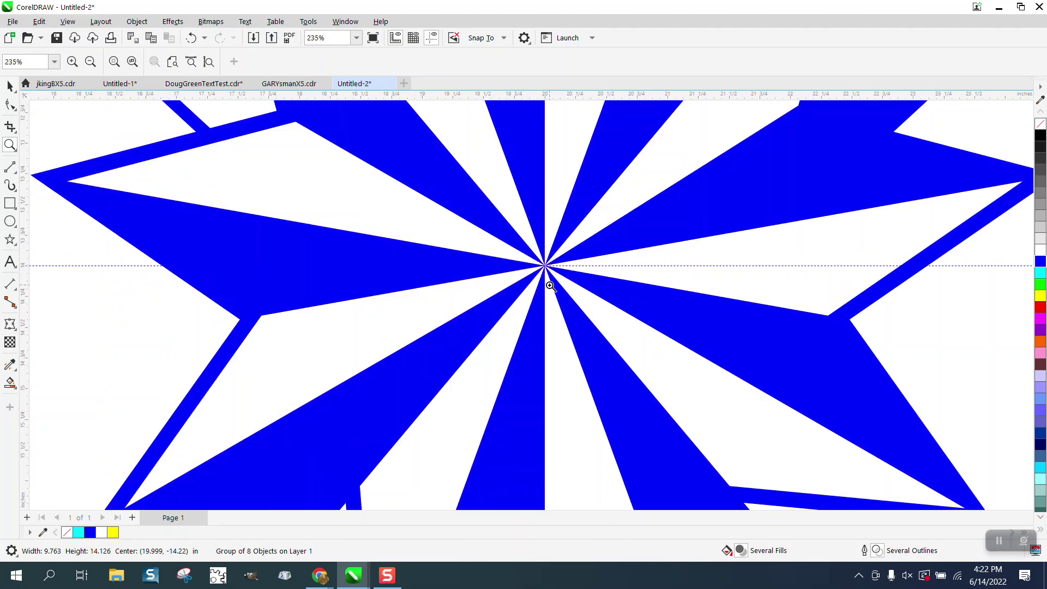
{"action": "scroll", "coordinate": [523, 250], "scroll_direction": "down", "scroll_amount": 1}
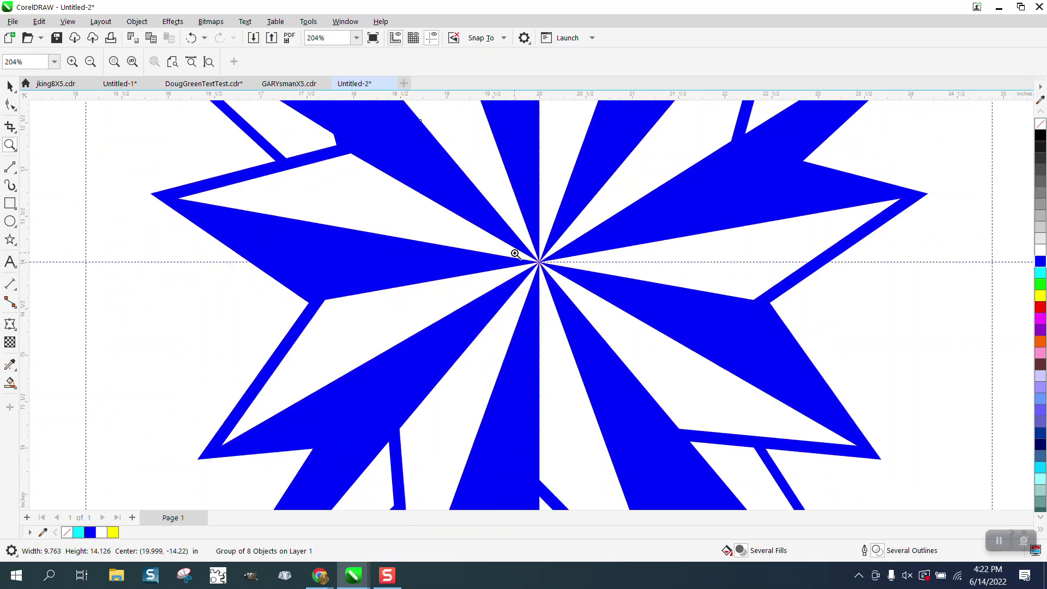
{"action": "scroll", "coordinate": [541, 227], "scroll_direction": "down", "scroll_amount": 4}
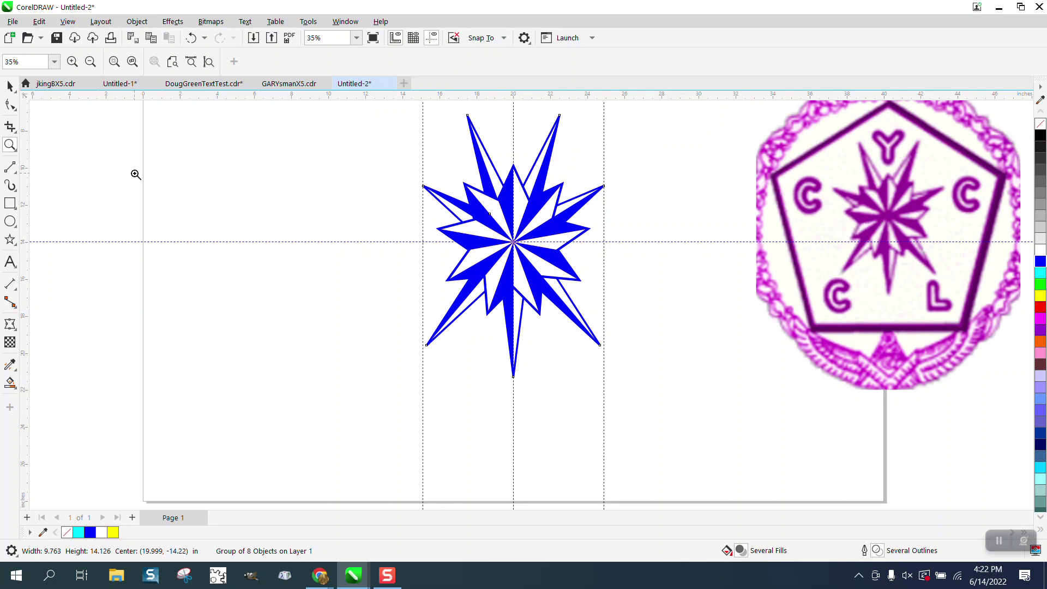
{"action": "left_click_drag", "start_coordinate": [874, 191], "coordinate": [926, 262]}
{"action": "scroll", "coordinate": [598, 233], "scroll_direction": "down", "scroll_amount": 2}
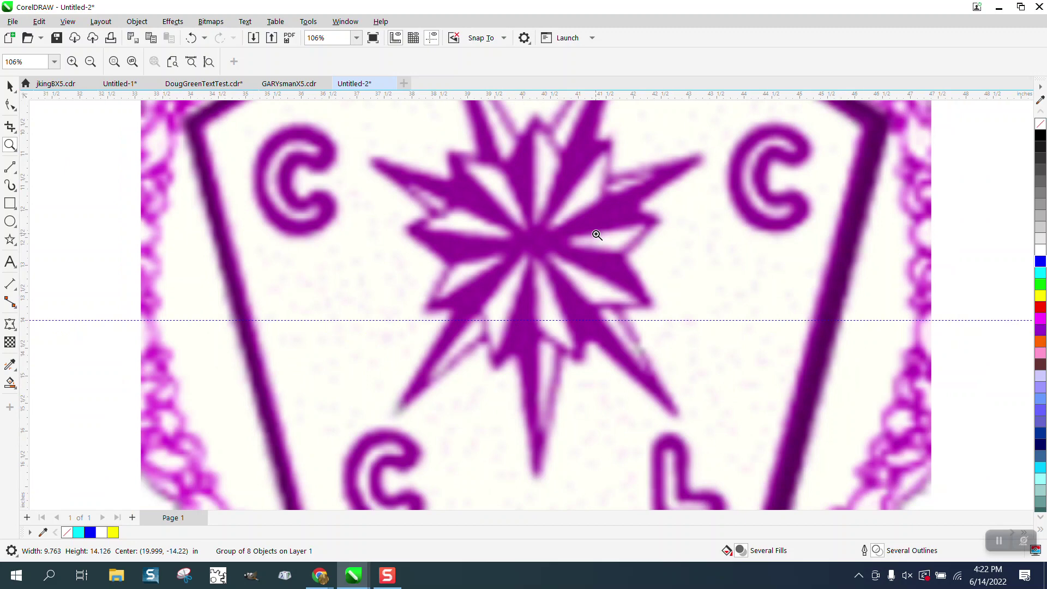
{"action": "scroll", "coordinate": [595, 234], "scroll_direction": "down", "scroll_amount": 2}
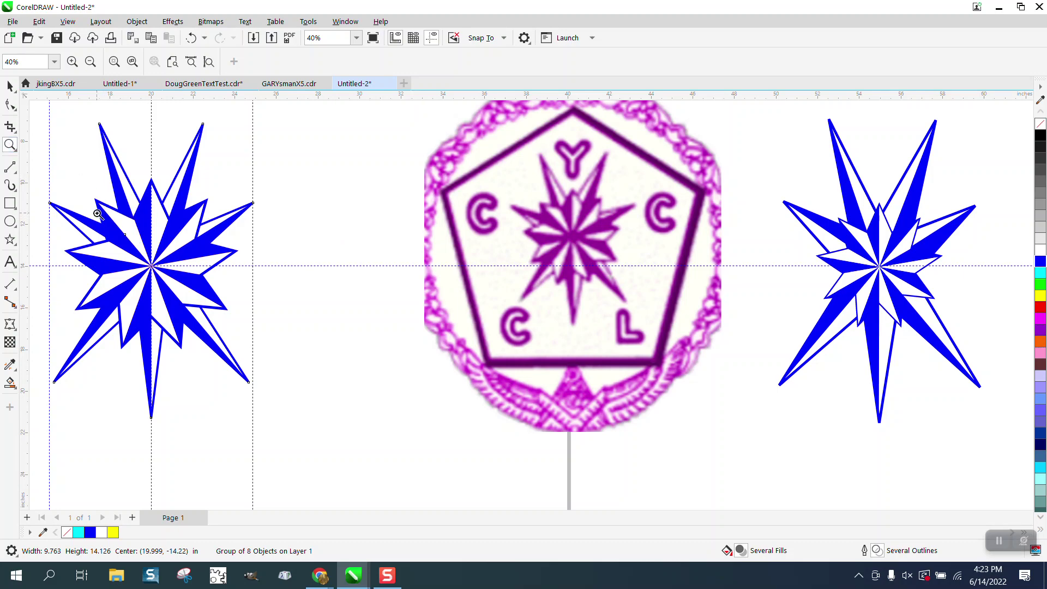
{"action": "left_click_drag", "start_coordinate": [99, 207], "coordinate": [324, 362]}
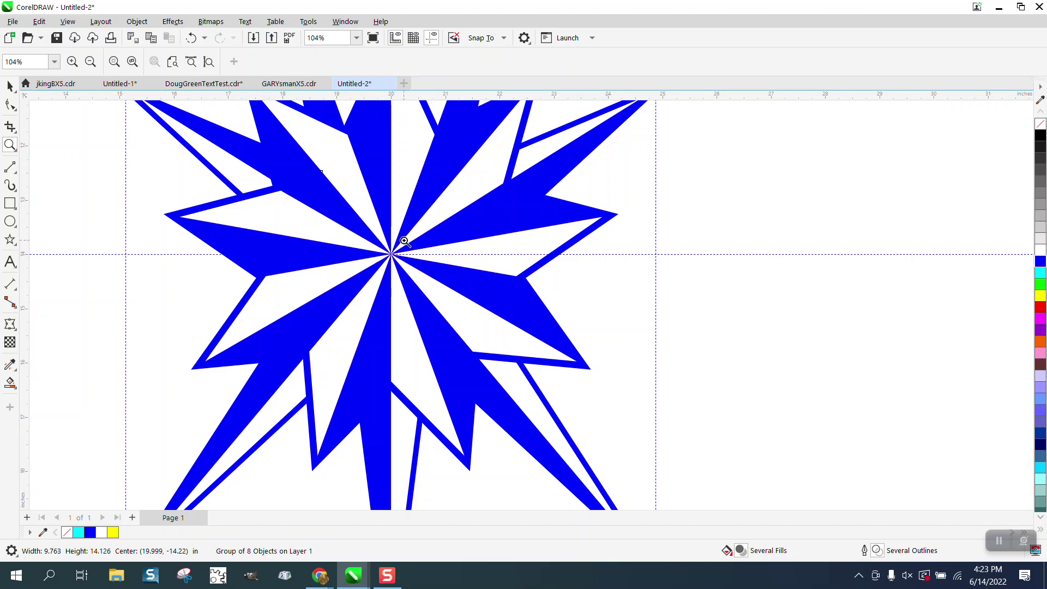
{"action": "scroll", "coordinate": [385, 258], "scroll_direction": "down", "scroll_amount": 5}
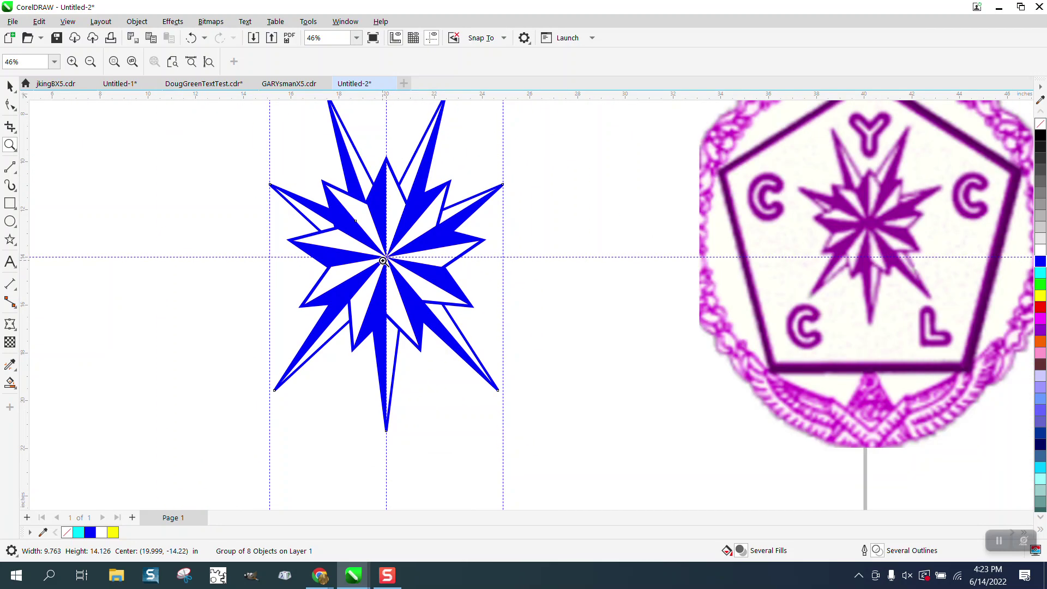
{"action": "scroll", "coordinate": [402, 233], "scroll_direction": "down", "scroll_amount": 1}
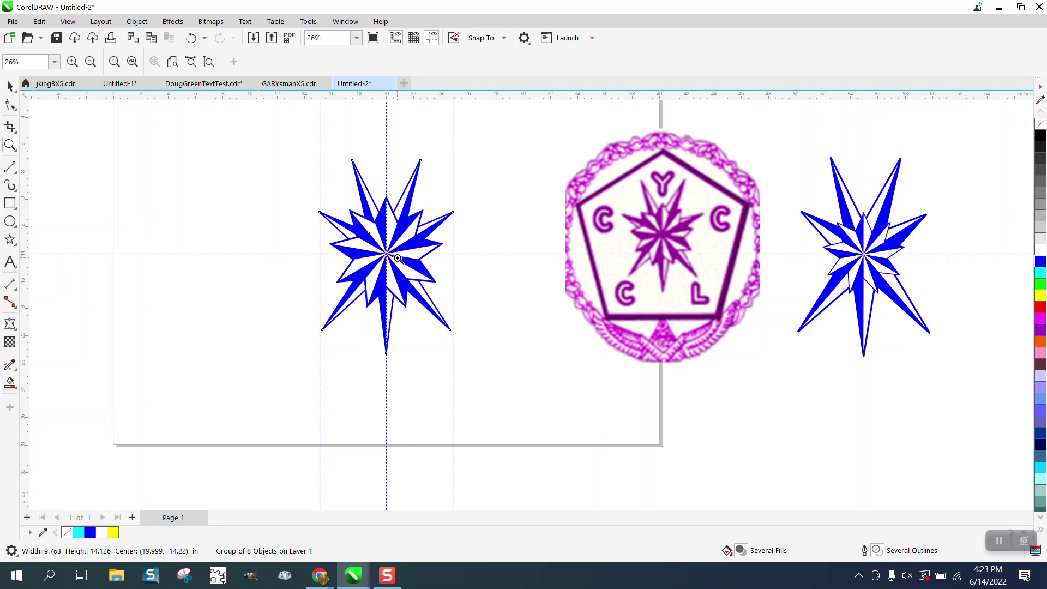
Group the nine-pointed star and the seven-pointed star behind it into one object.
{"action": "left_click_drag", "start_coordinate": [300, 152], "coordinate": [504, 366]}
{"action": "scroll", "coordinate": [398, 327], "scroll_direction": "down", "scroll_amount": 1}
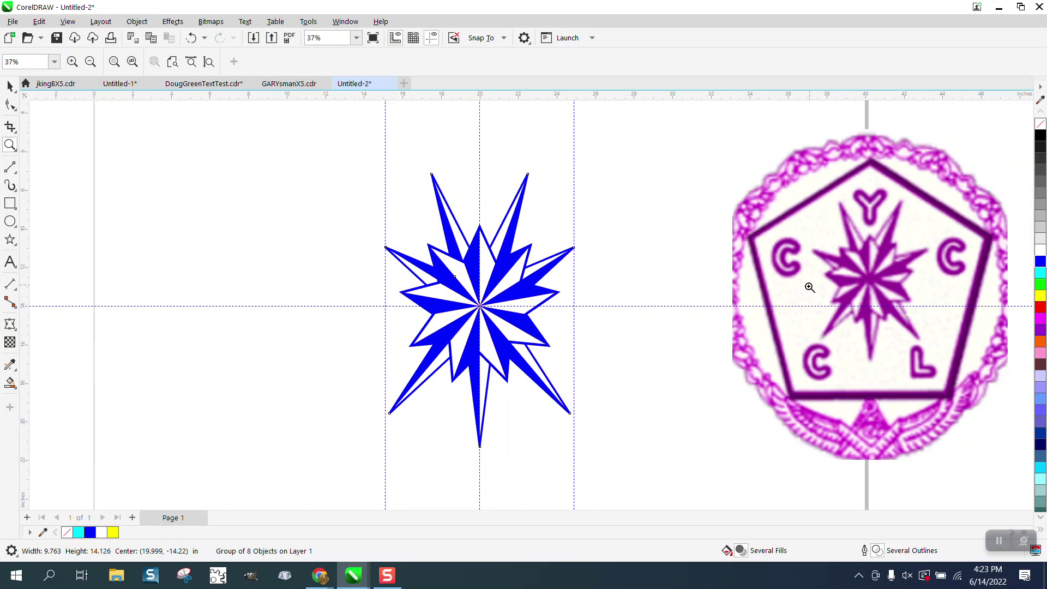
{"action": "left_click", "coordinate": [10, 86]}
{"action": "left_click_drag", "start_coordinate": [305, 141], "coordinate": [596, 400]}
{"action": "left_click_drag", "start_coordinate": [657, 472], "coordinate": [661, 469]}
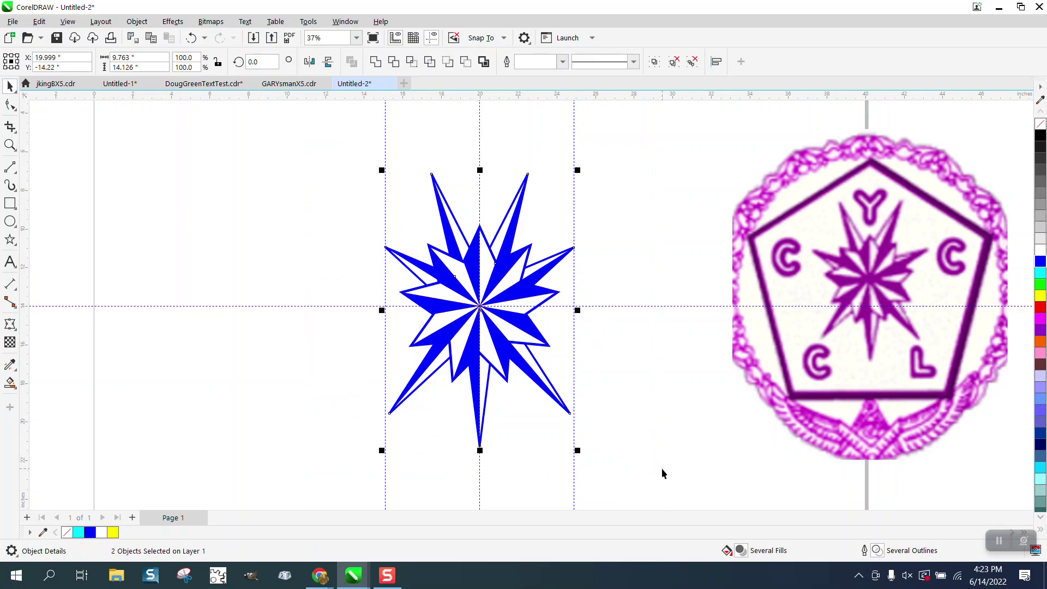
{"action": "key", "text": "ctrl+g"}
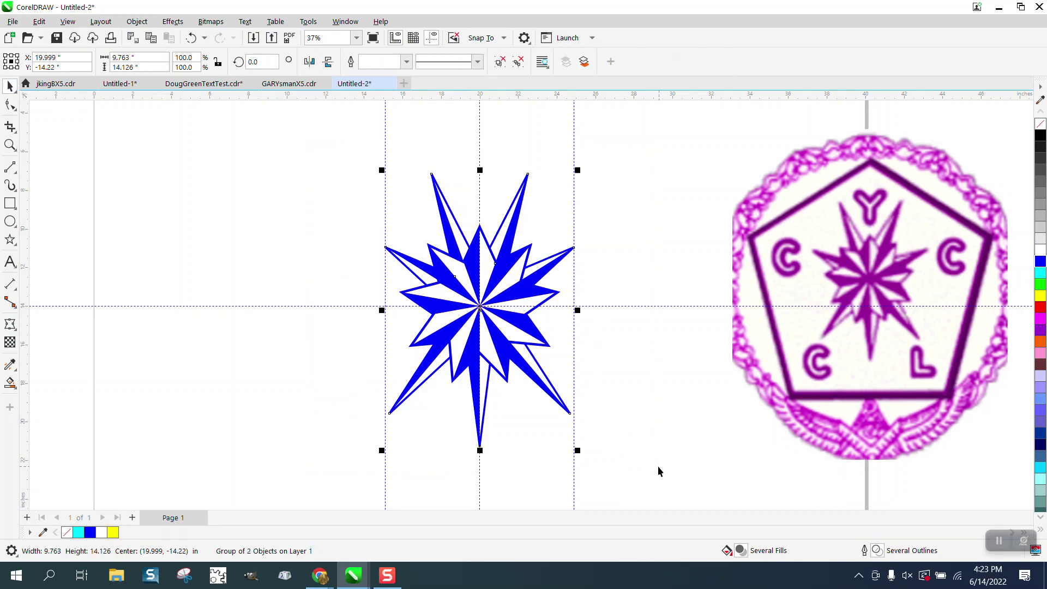
Scale the combined star to about 61% over the emblem's star for comparison, and move it to the blank upper-left area of the page.
{"action": "left_click_drag", "start_coordinate": [578, 170], "coordinate": [516, 259]}
{"action": "left_click_drag", "start_coordinate": [449, 344], "coordinate": [872, 275]}
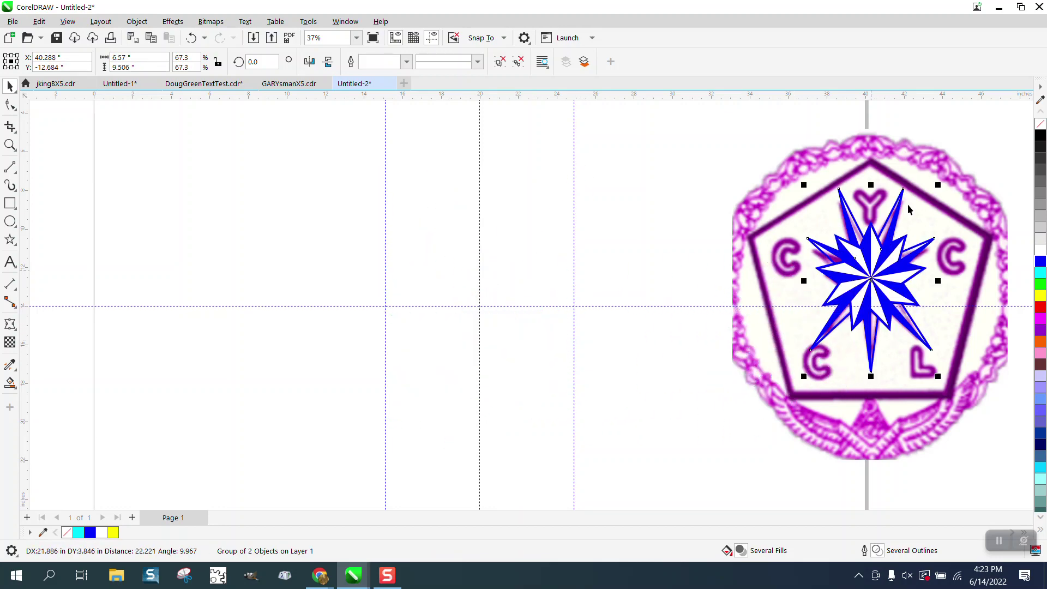
{"action": "left_click_drag", "start_coordinate": [938, 181], "coordinate": [932, 200]}
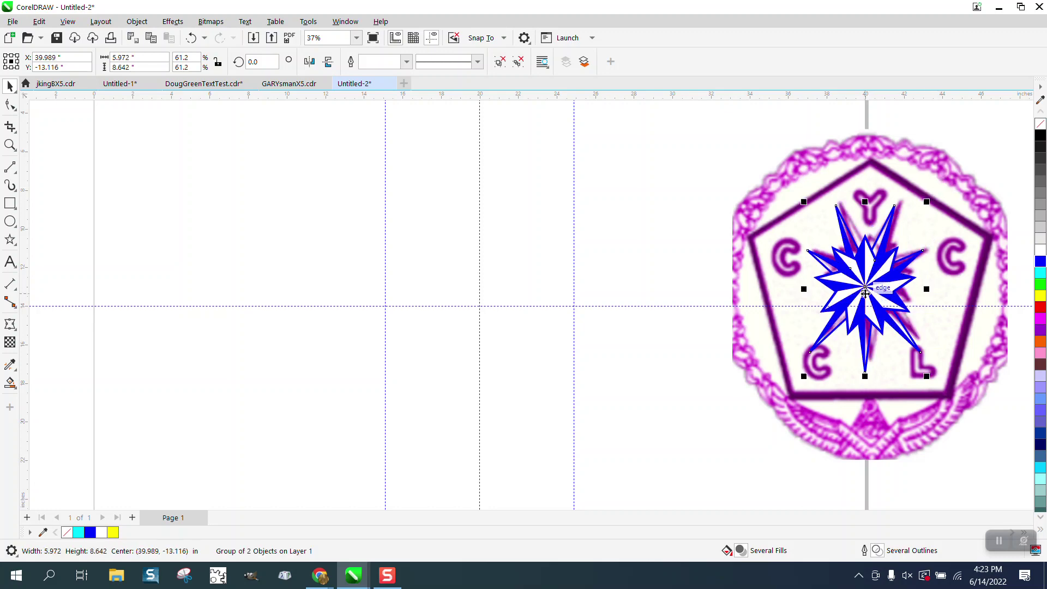
{"action": "left_click_drag", "start_coordinate": [874, 281], "coordinate": [219, 247]}
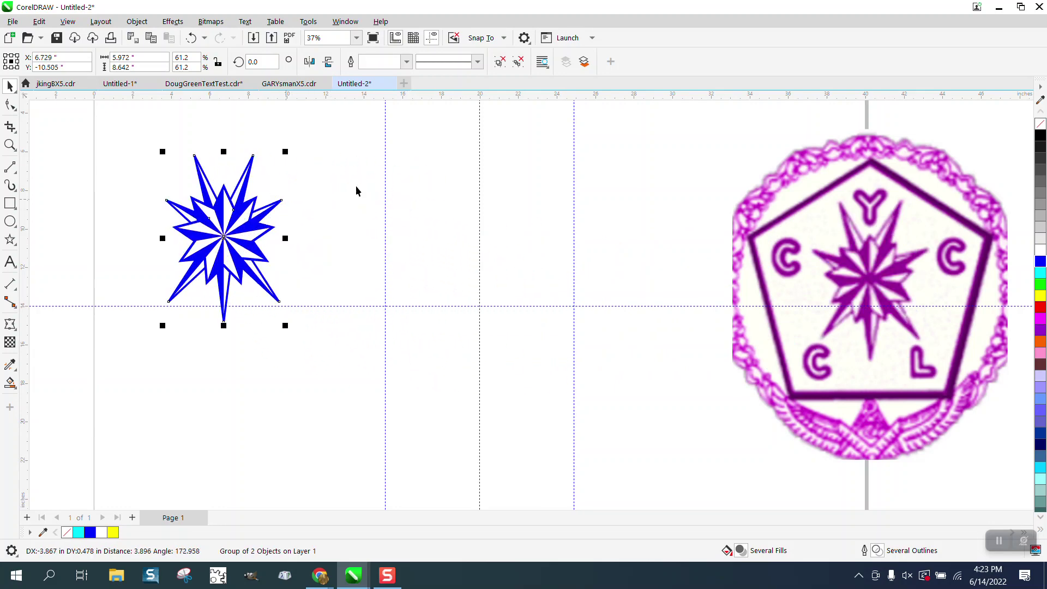
Ungroup the combined star into its separate nine-pointed and seven-pointed star groups.
{"action": "left_click", "coordinate": [249, 210]}
{"action": "left_click", "coordinate": [137, 22]}
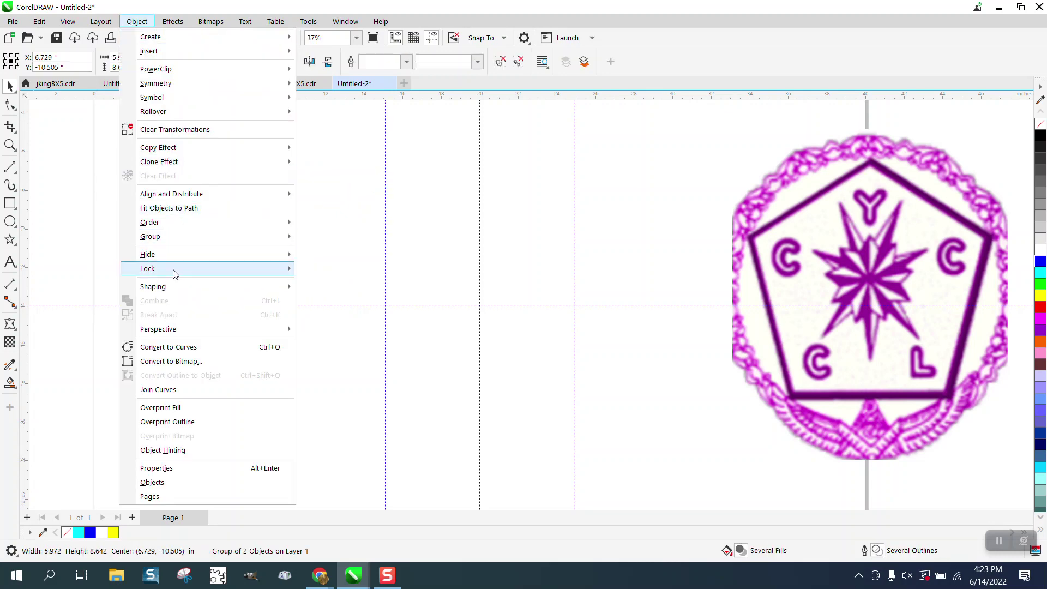
{"action": "mouse_move", "coordinate": [168, 236]}
{"action": "left_click", "coordinate": [325, 251]}
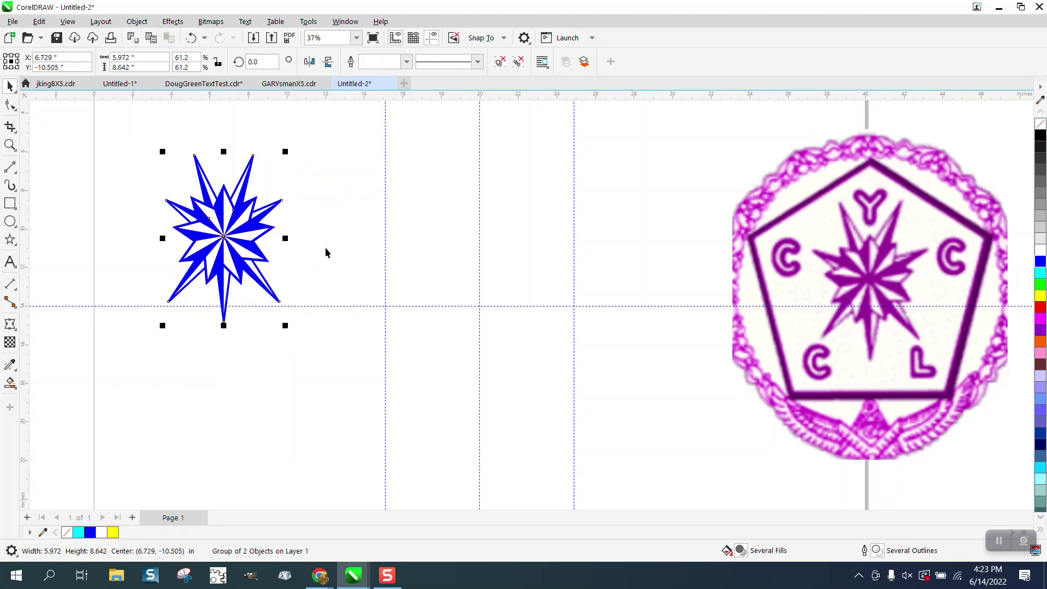
{"action": "left_click", "coordinate": [325, 252]}
Move the nine-pointed star group about 7.2 inches right, clear of the seven-pointed star, and ungroup its facets.
{"action": "left_click_drag", "start_coordinate": [252, 212], "coordinate": [391, 216]}
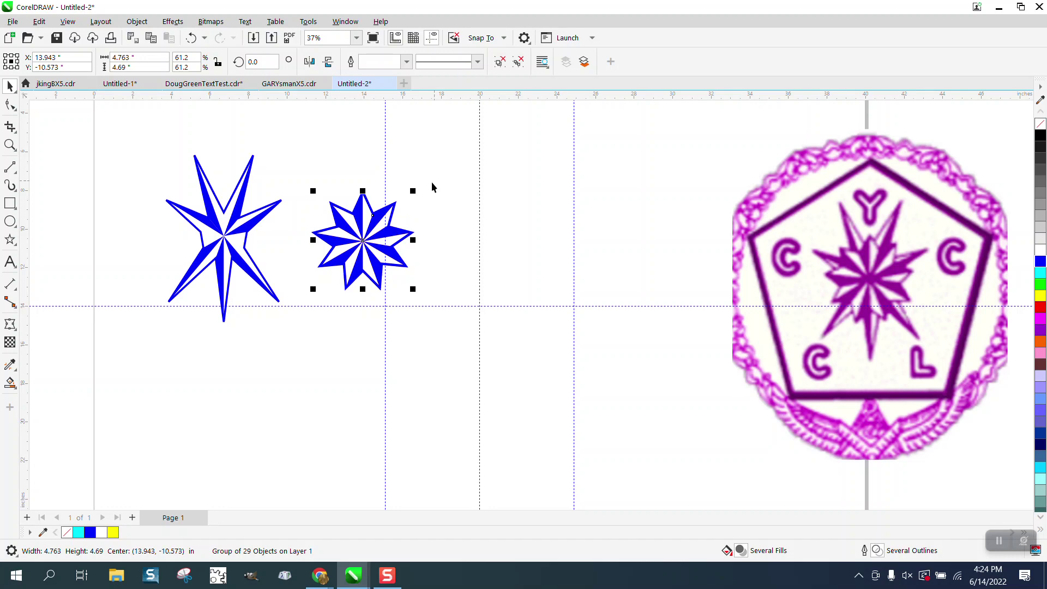
{"action": "left_click", "coordinate": [136, 21]}
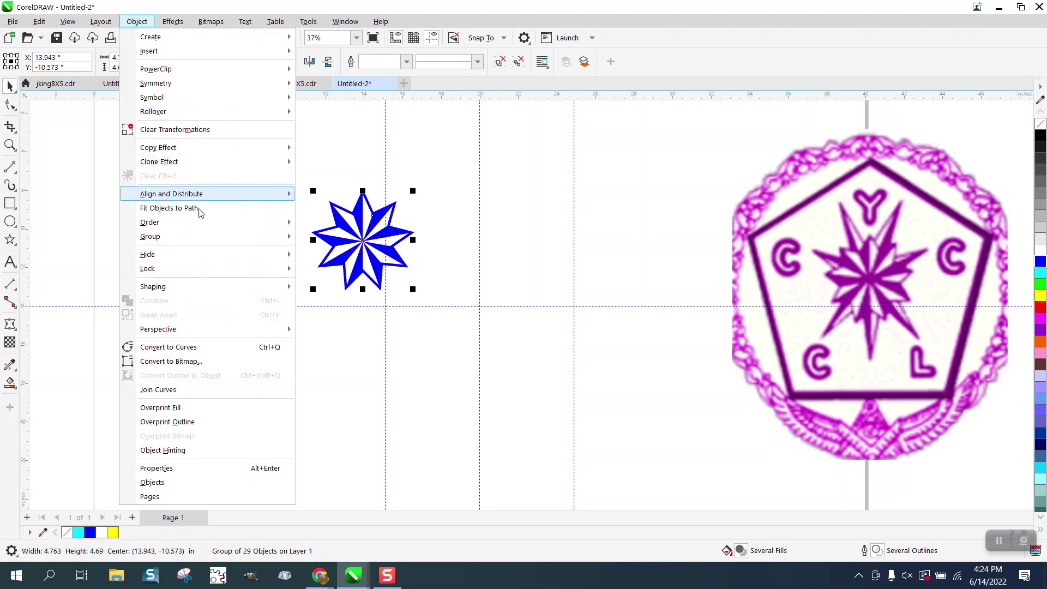
{"action": "mouse_move", "coordinate": [183, 237]}
{"action": "left_click", "coordinate": [321, 252]}
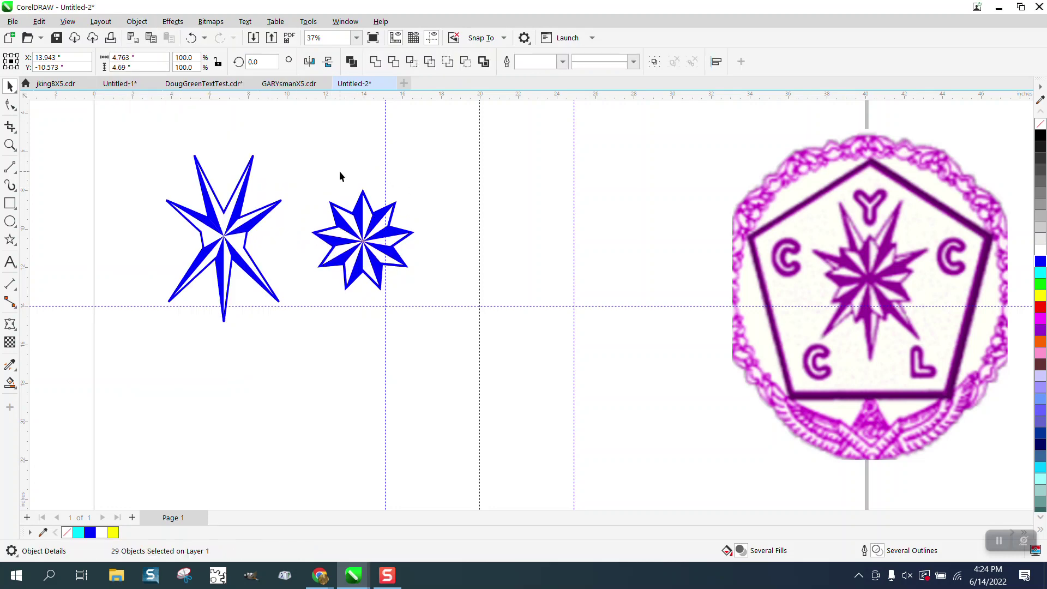
Select all the ungrouped pieces of the nine-pointed star and nudge them 10 inches left.
{"action": "left_click", "coordinate": [340, 172]}
{"action": "left_click", "coordinate": [350, 217]}
{"action": "left_click", "coordinate": [365, 222]}
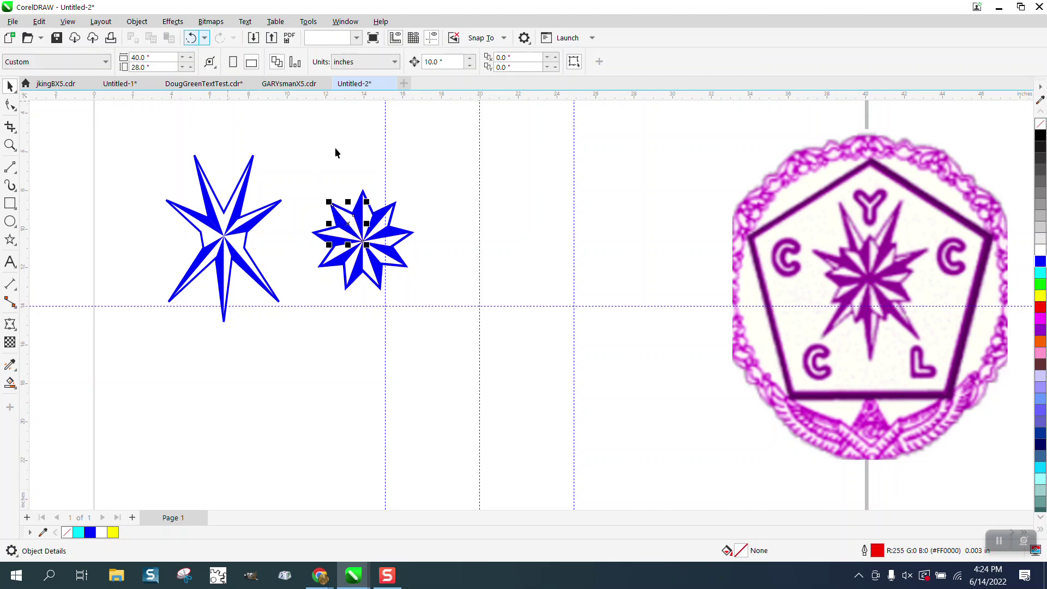
{"action": "left_click", "coordinate": [334, 204]}
{"action": "left_click_drag", "start_coordinate": [299, 175], "coordinate": [493, 327]}
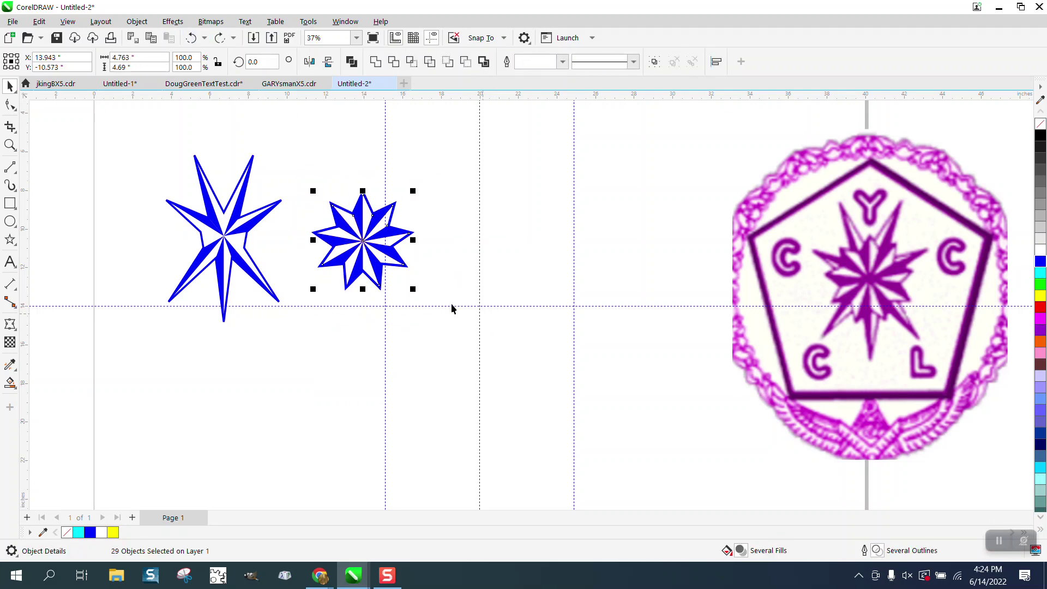
{"action": "key", "text": "shift+Left"}
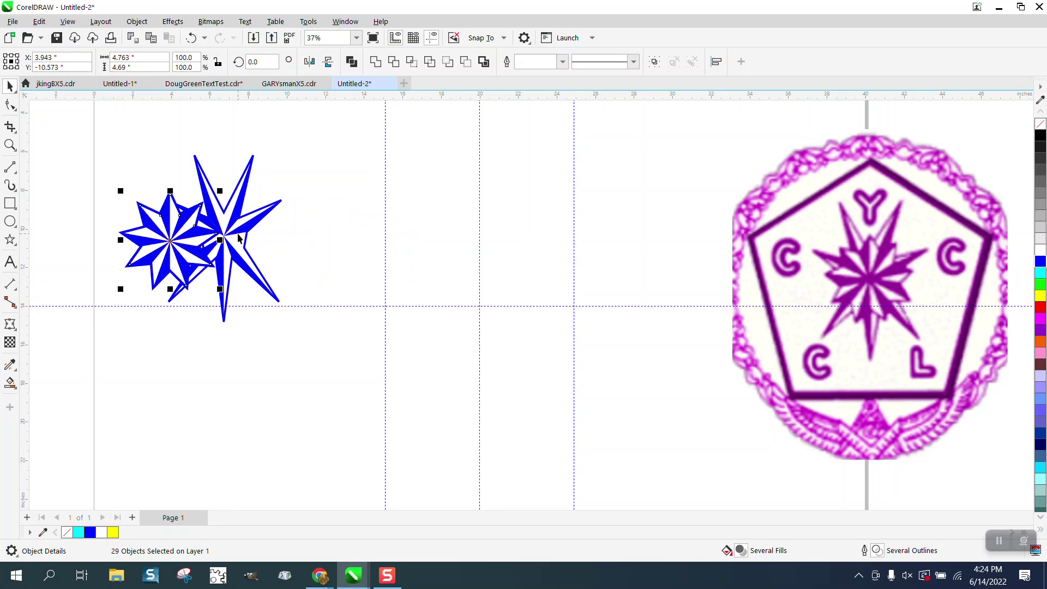
Undo the nudge, the ungrouping and the sideways move of the nine-pointed star.
{"action": "left_click", "coordinate": [192, 39]}
{"action": "left_click", "coordinate": [193, 38]}
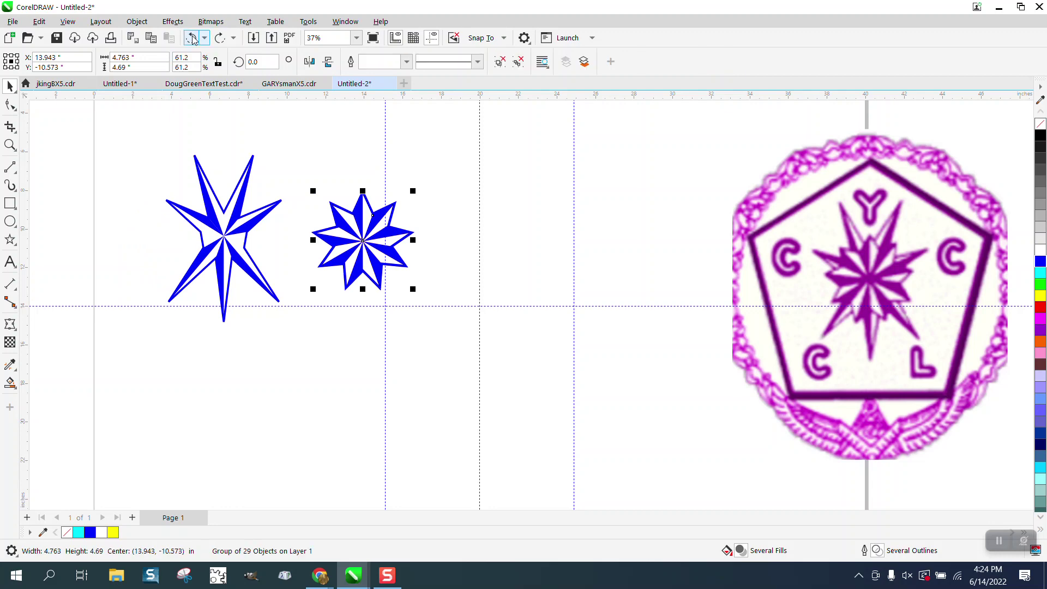
{"action": "left_click", "coordinate": [193, 39]}
{"action": "left_click", "coordinate": [10, 144]}
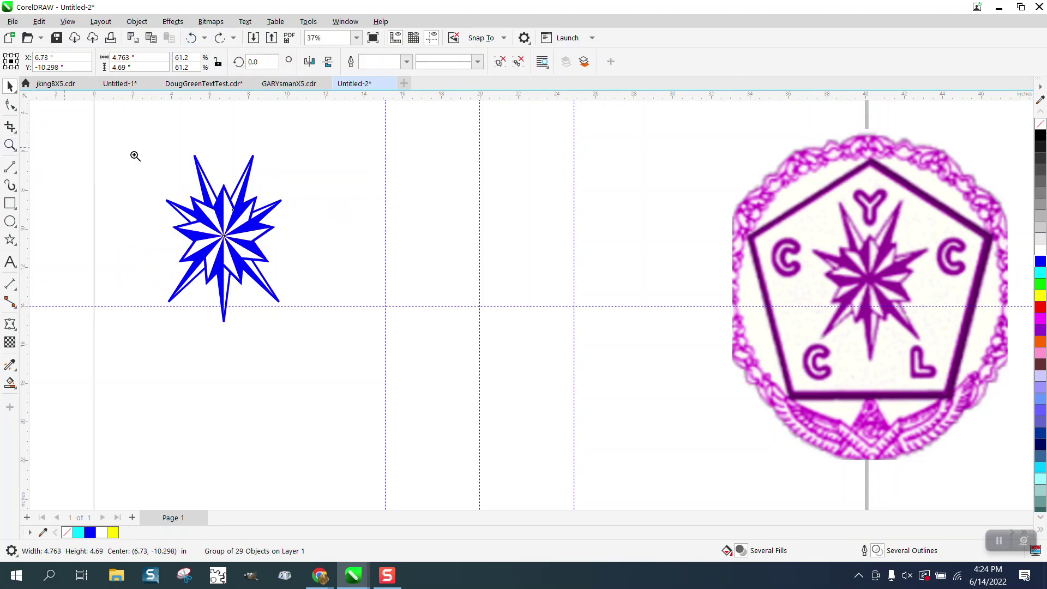